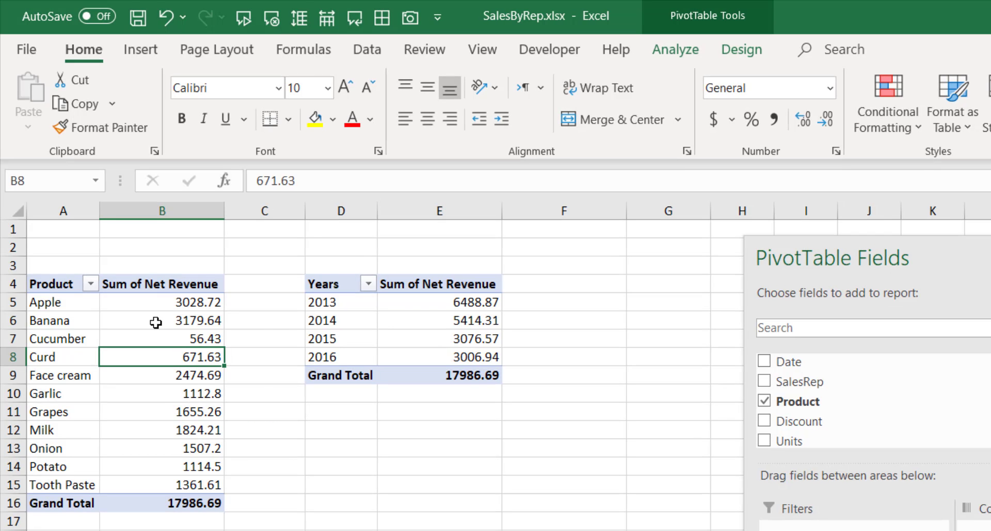
Widen column A slightly and look over the Product and Years pivot tables
click(156, 322)
drag(99, 211, 109, 211)
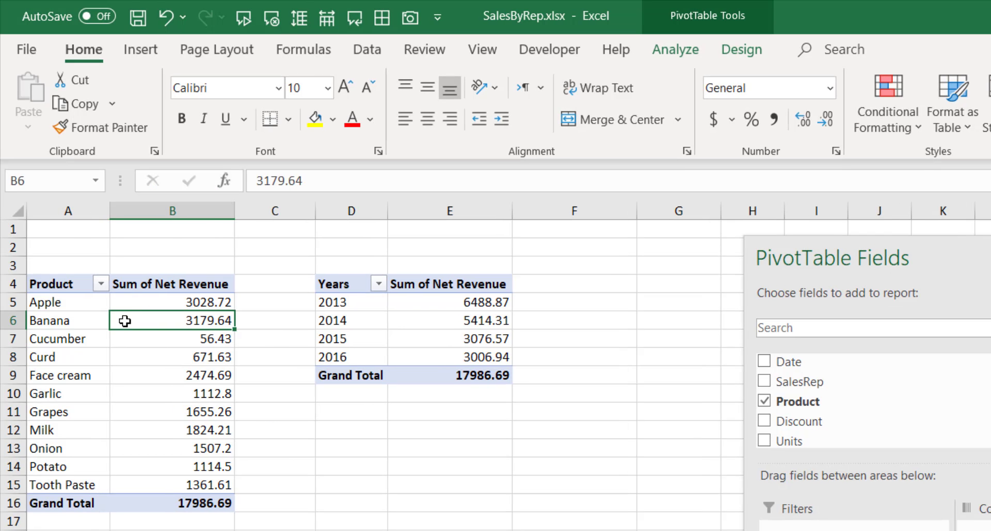
click(179, 377)
click(89, 361)
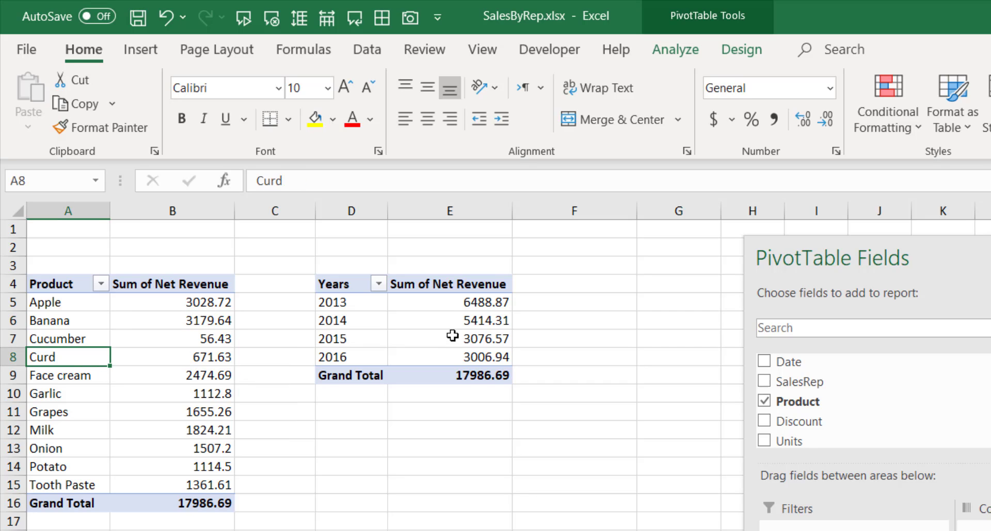
click(419, 318)
click(353, 321)
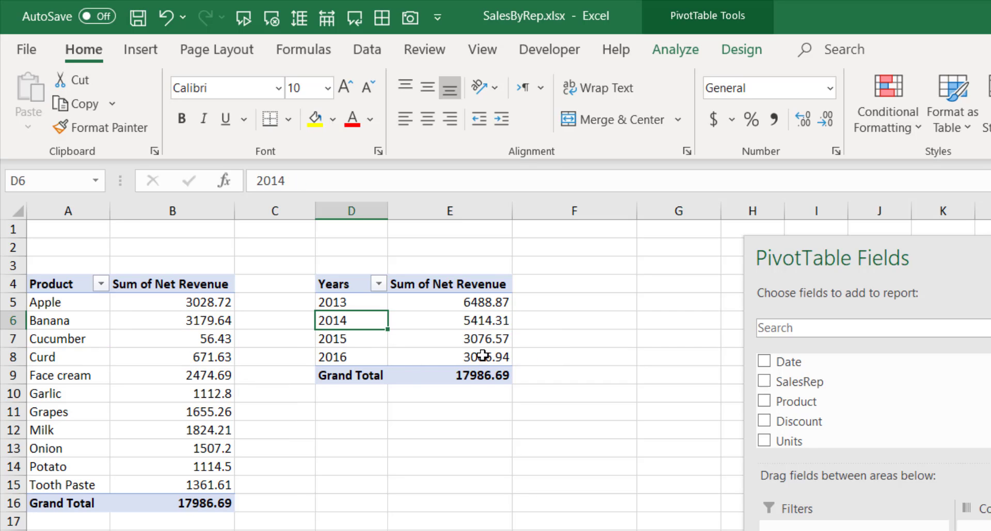
mouse_move(184, 433)
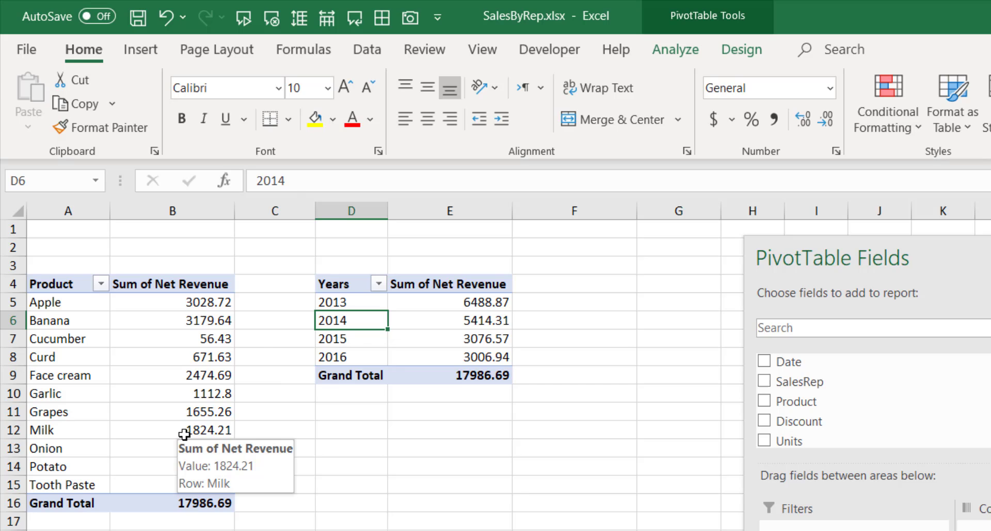
click(171, 380)
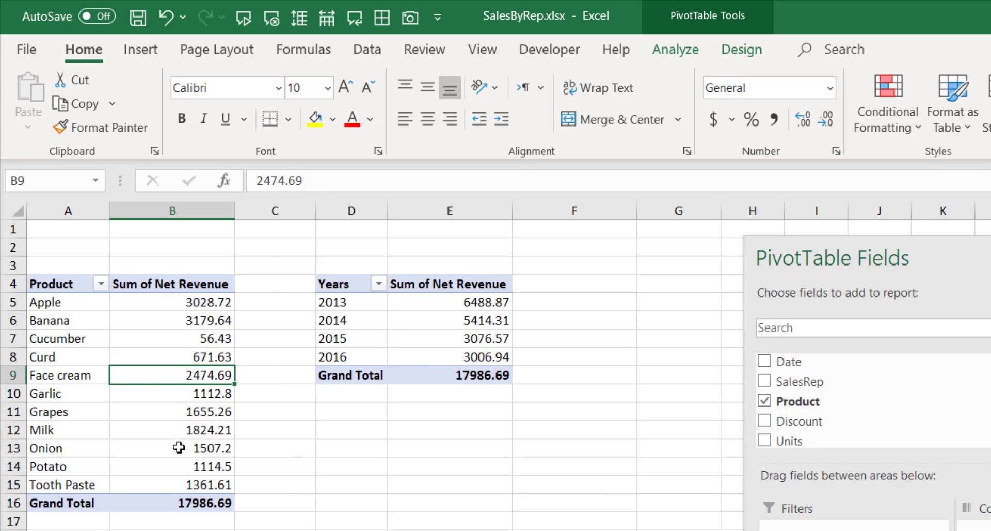
Insert a Years slicer for the Years pivot table
click(372, 341)
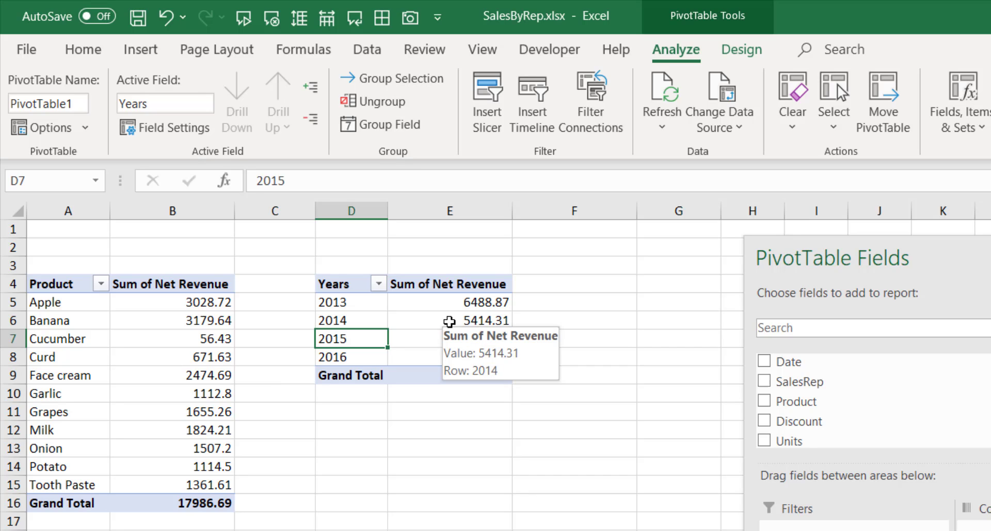
click(440, 320)
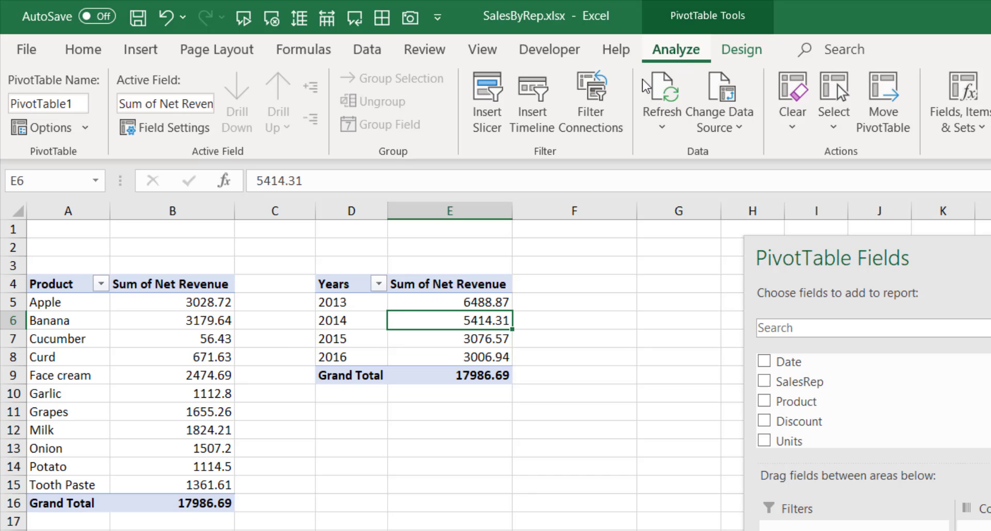
click(487, 120)
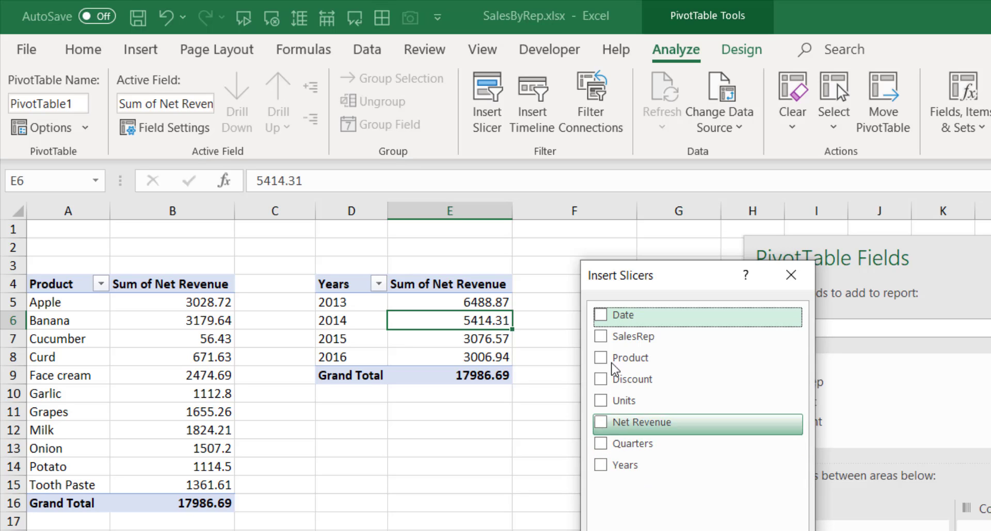
click(602, 467)
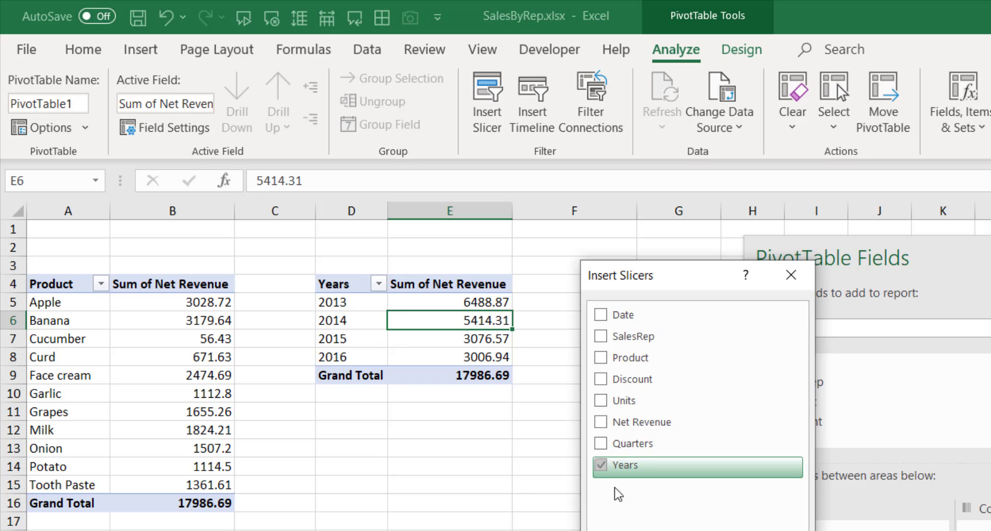
key(Return)
click(458, 341)
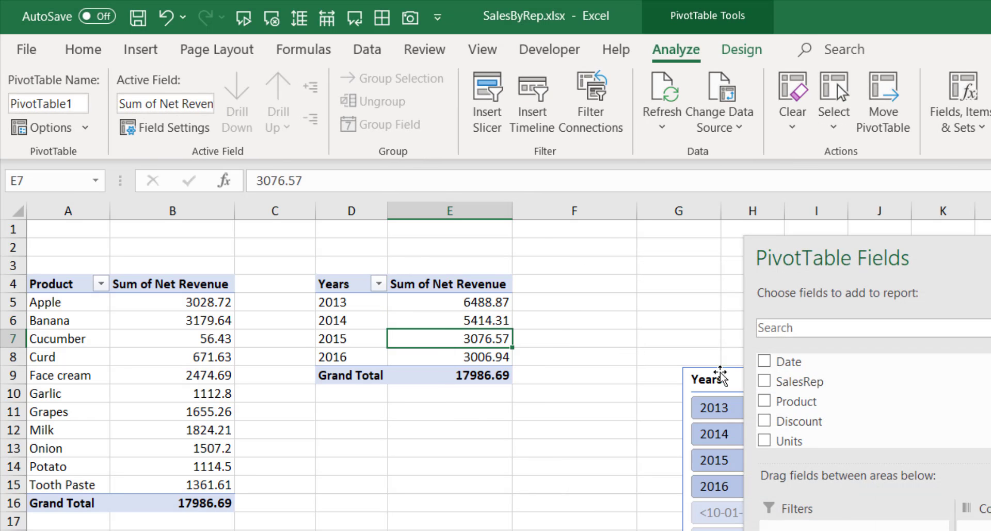
Move the PivotTable field list aside and add the SalesRep field as a slicer for the Years pivot table
drag(844, 252, 876, 237)
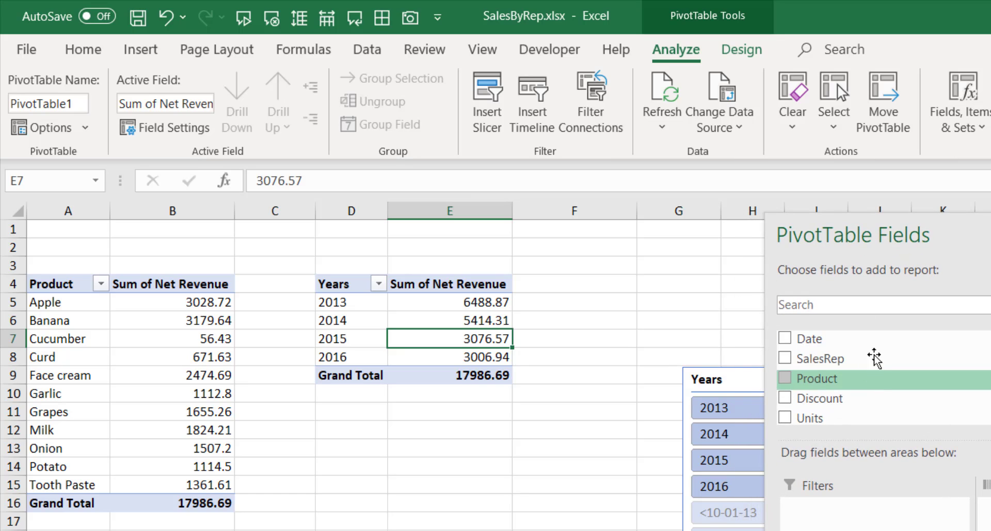
right_click(840, 341)
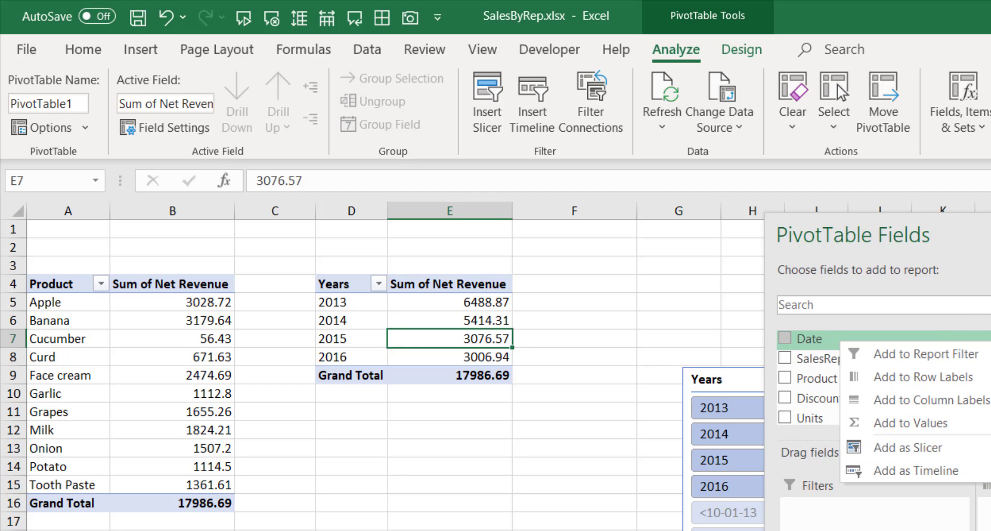
click(985, 321)
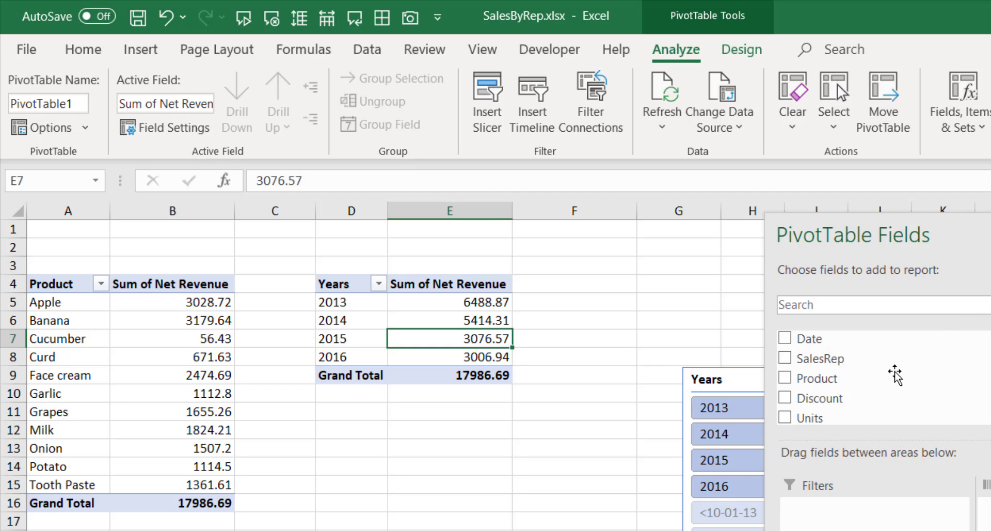
right_click(837, 360)
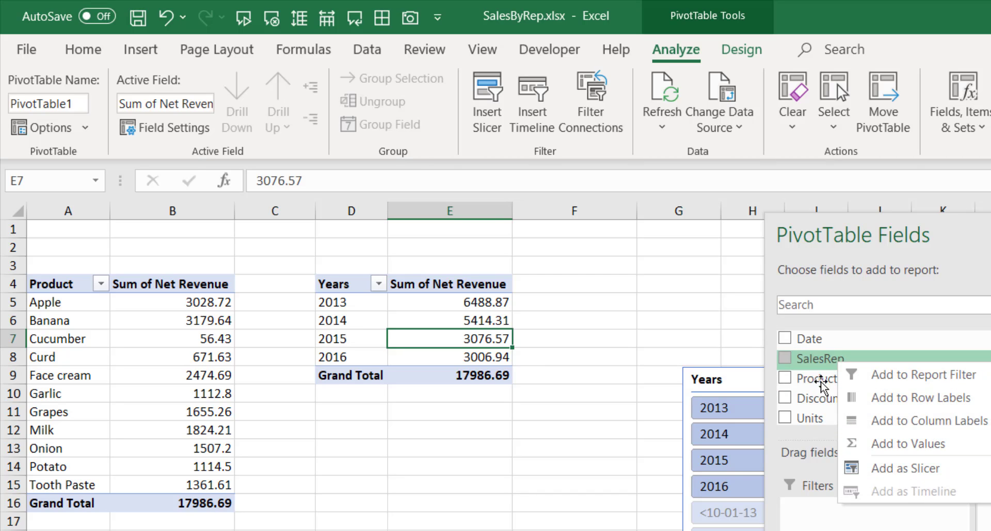
click(908, 468)
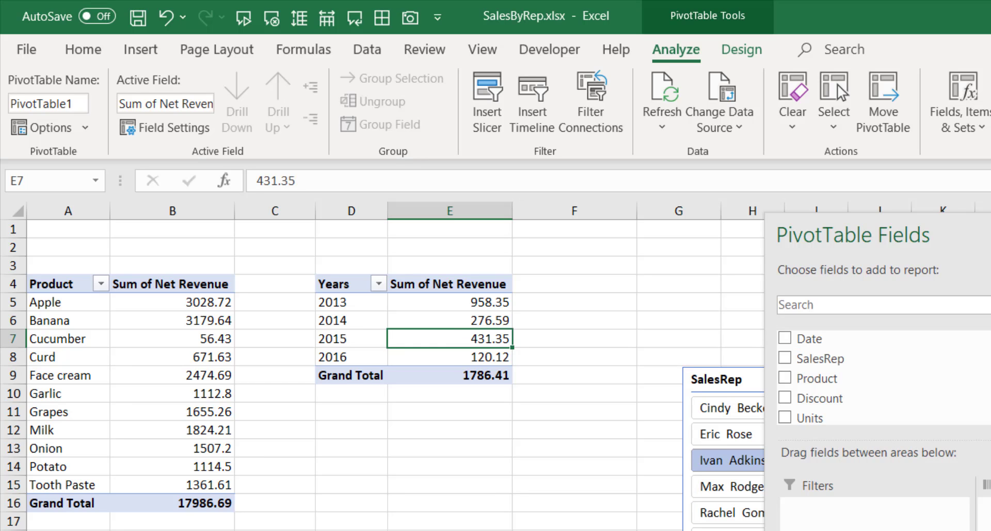
Place the SalesRep and Years slicers side by side next to the Years pivot table and clear the SalesRep filter
click(743, 373)
drag(744, 372, 631, 279)
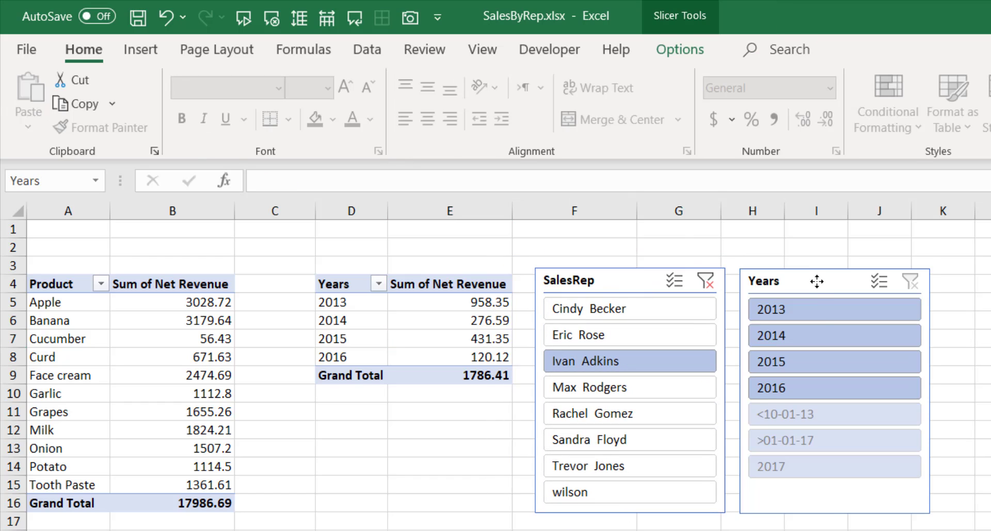
click(817, 282)
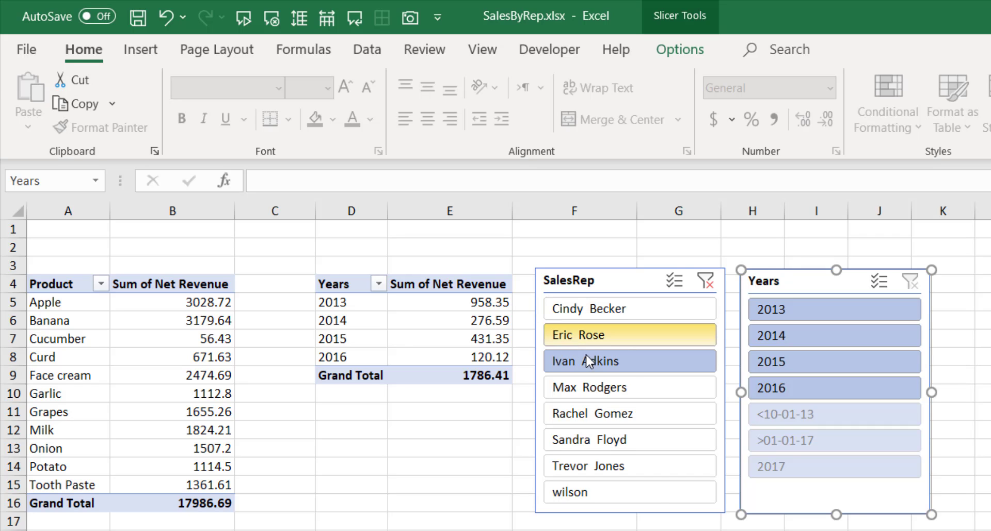
click(706, 280)
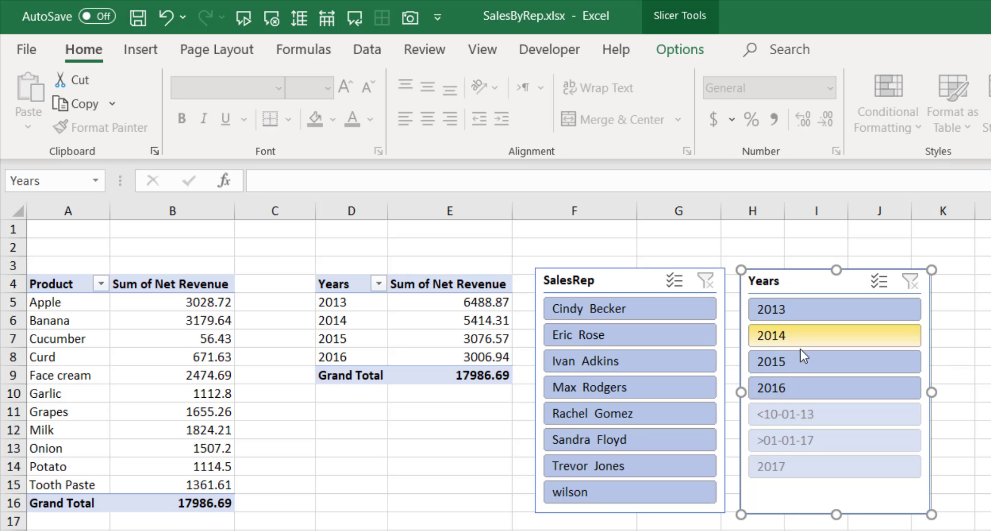
Filter with the Years slicer to 2013 and compare the effect on the Years and Product pivot tables
click(835, 318)
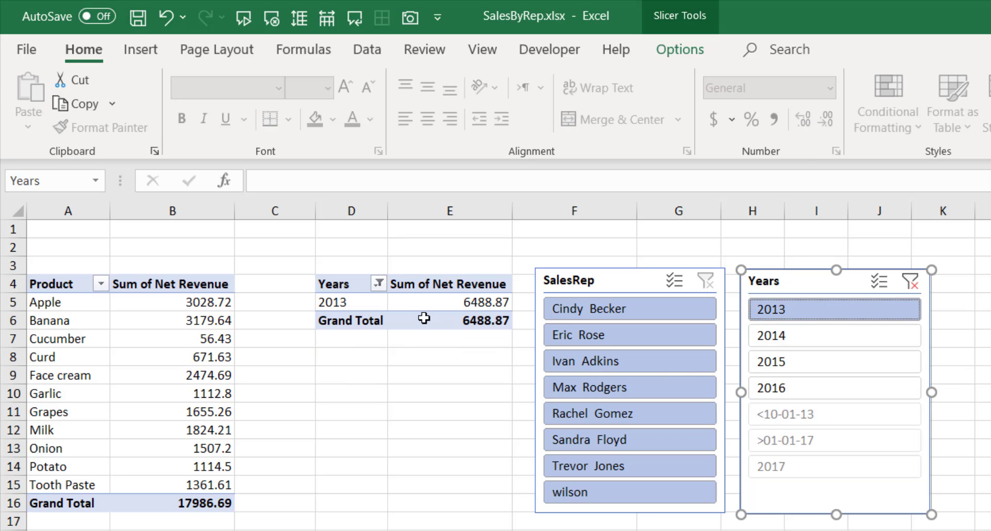
click(408, 299)
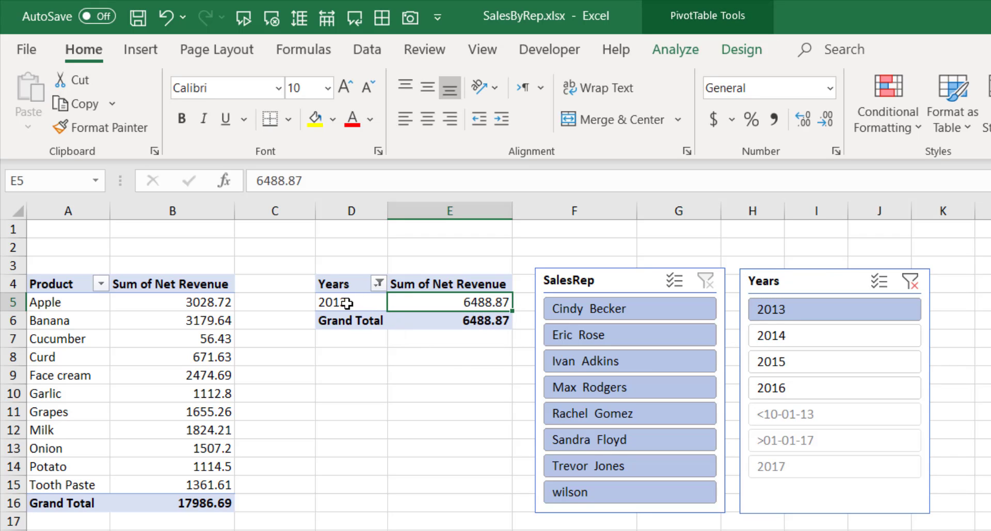
click(164, 342)
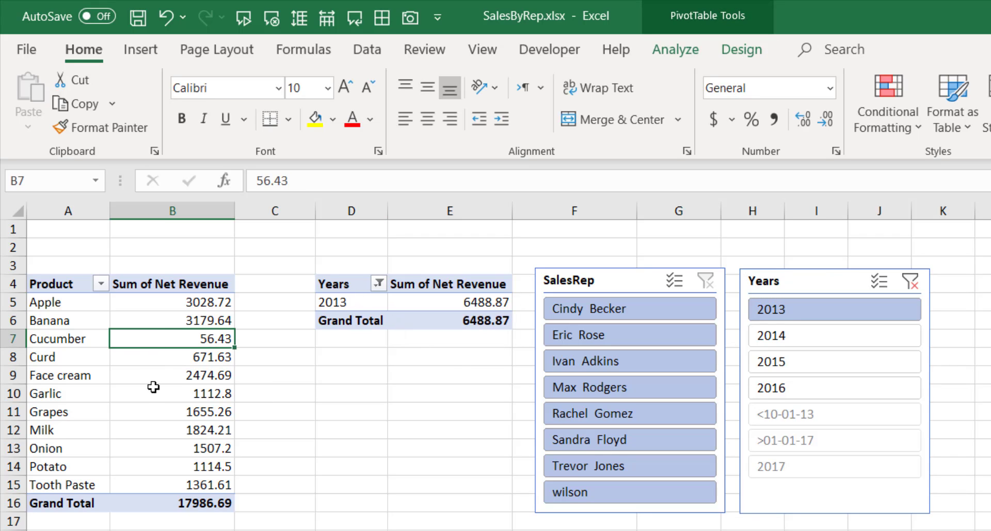
click(82, 318)
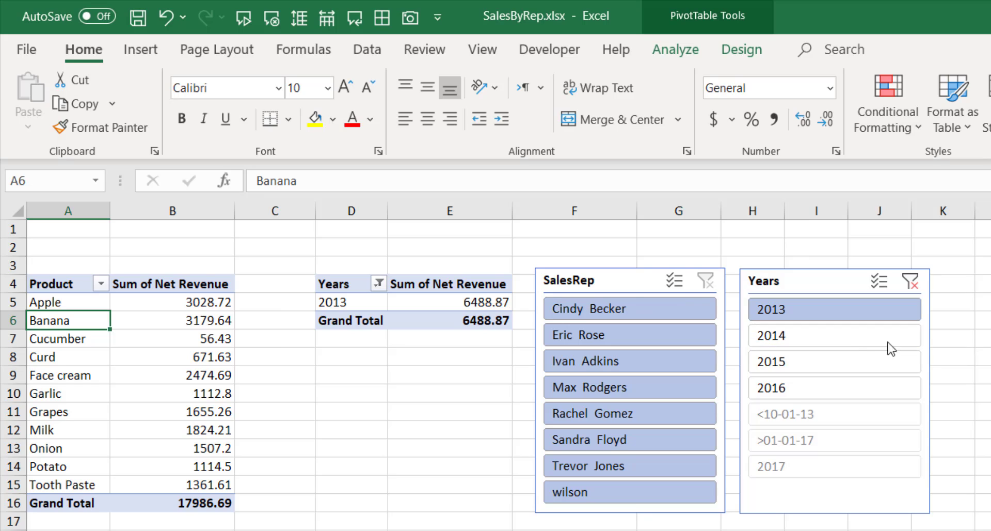
Try the 2014, 2015 and 2016 filters in the Years slicer and return to 2013
click(867, 339)
click(804, 368)
click(800, 384)
click(806, 313)
Filter the 2013 revenue by several sales reps in turn, finishing with the first rep in the SalesRep slicer
click(620, 364)
click(631, 342)
click(630, 386)
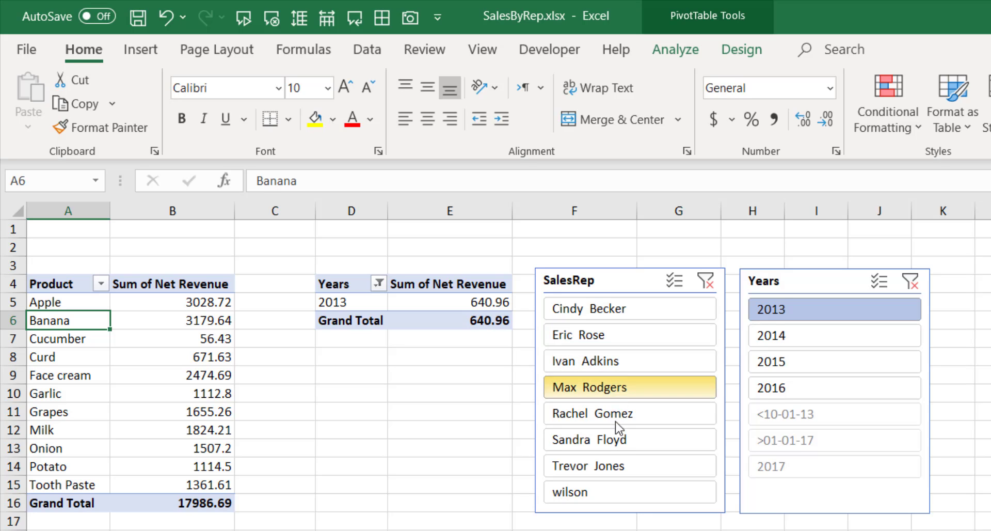
click(672, 414)
click(429, 303)
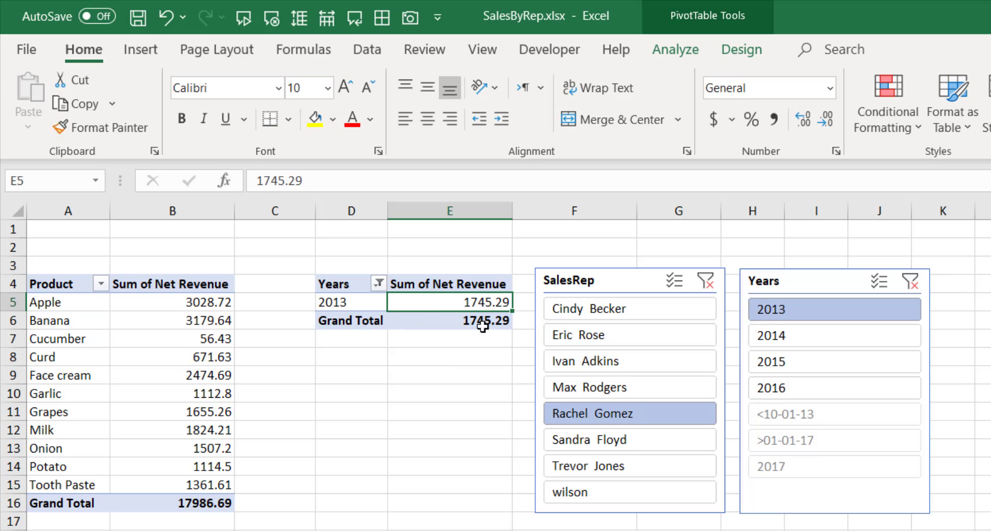
click(636, 359)
click(643, 308)
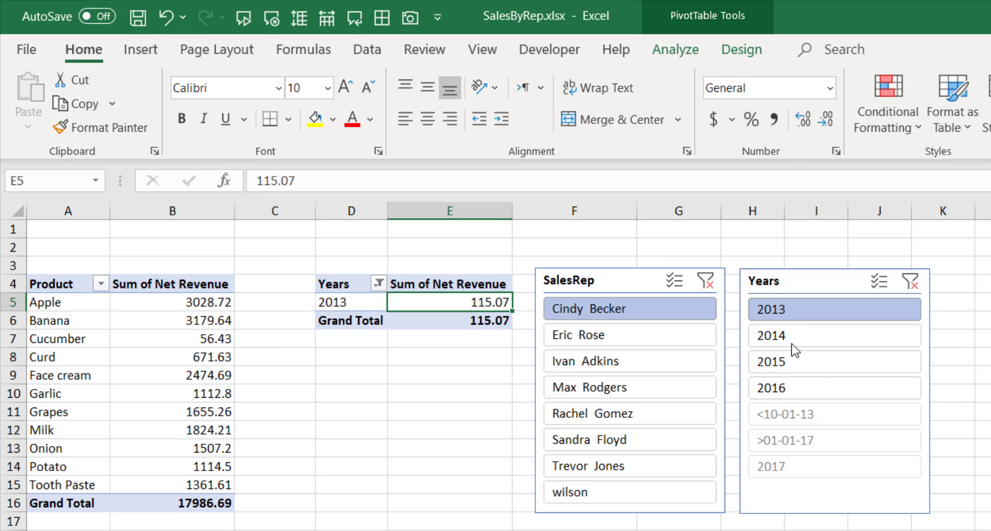
click(354, 305)
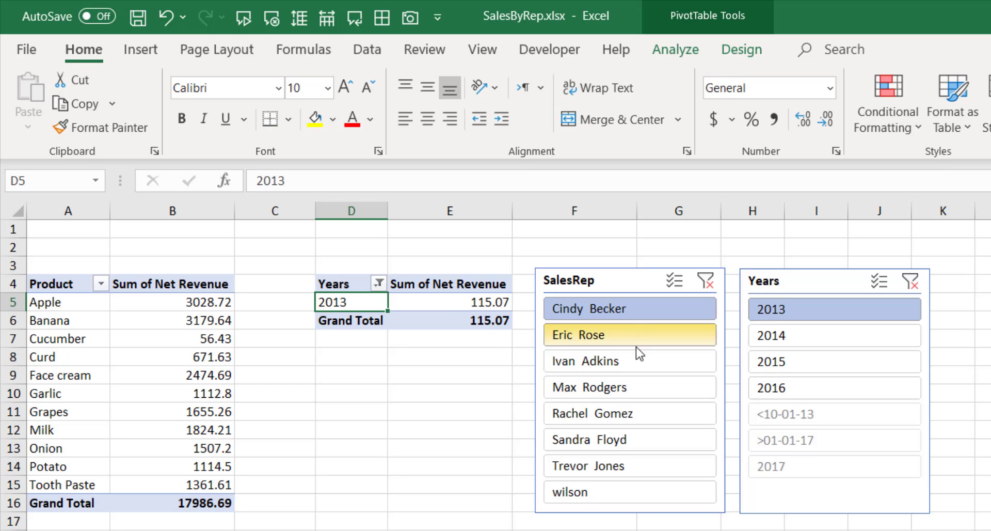
mouse_move(447, 307)
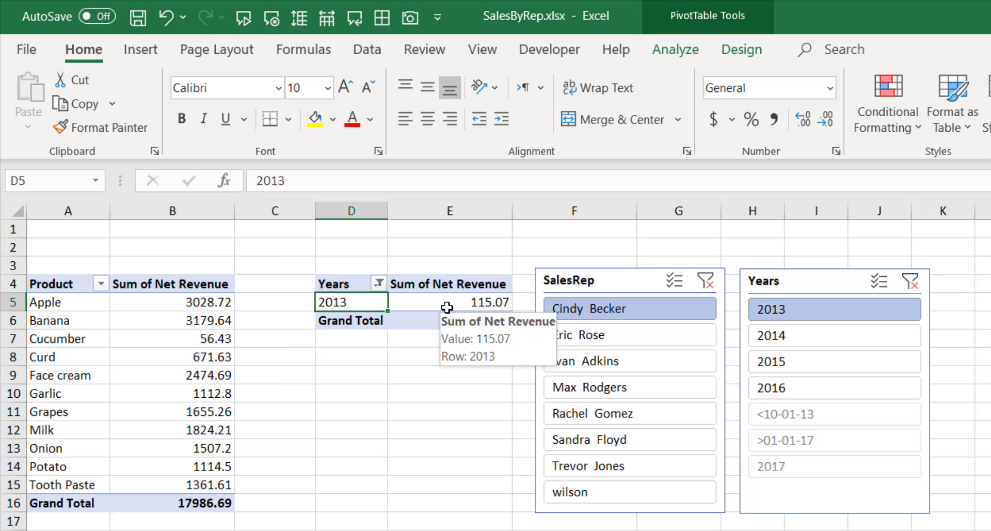
Clear the filters of both the SalesRep and Years slicers and select a value in the Product pivot table
click(706, 283)
click(910, 281)
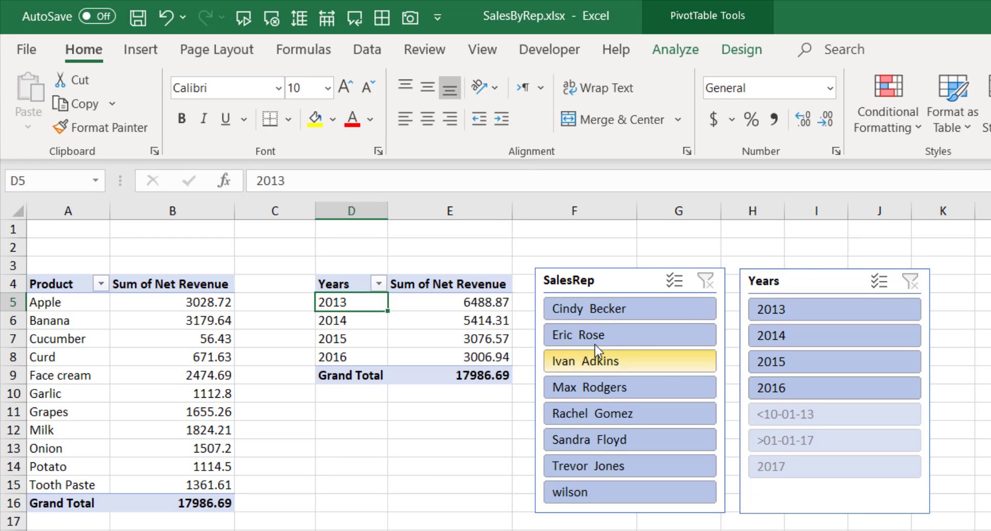
click(150, 334)
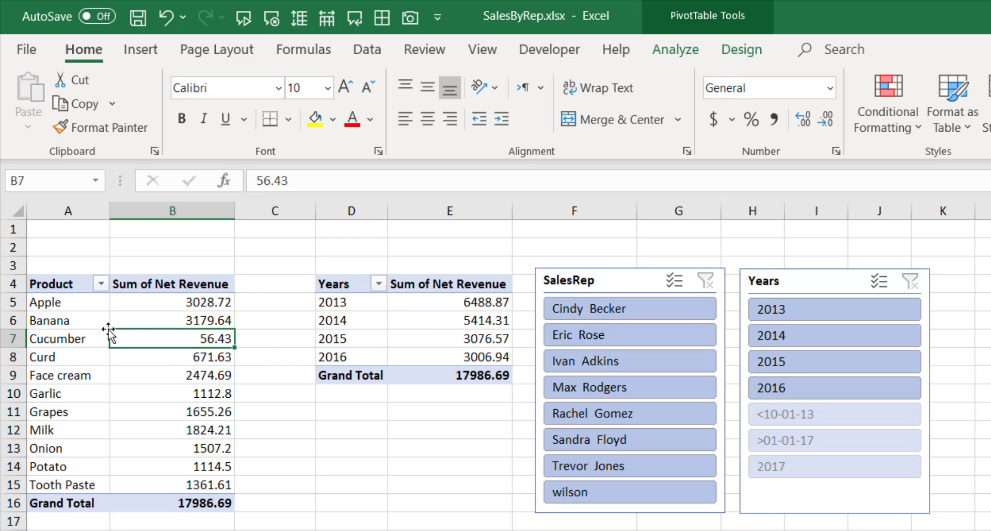
Connect the SalesRep slicer to PivotTable3 on the Multi slicer sheet through its report connections, keeping PivotTable1 connected
click(625, 281)
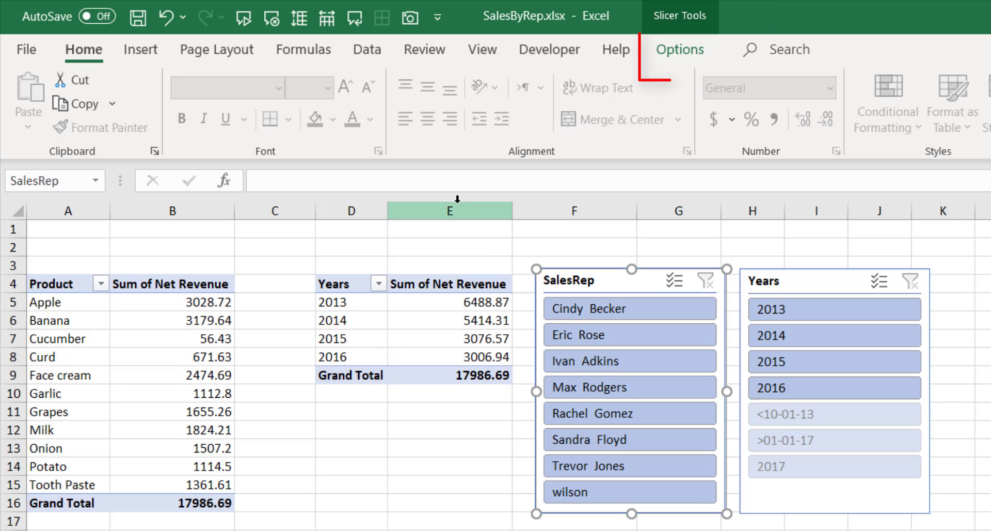
click(677, 52)
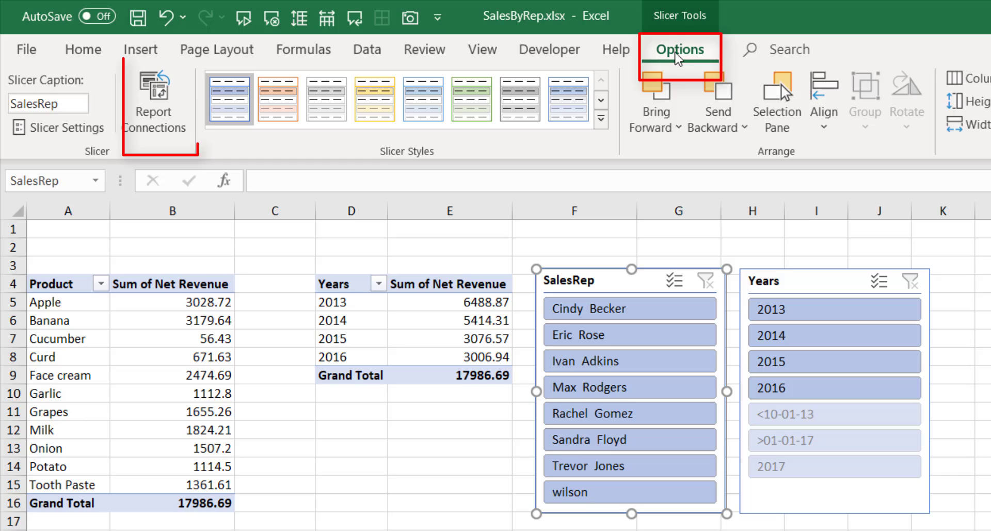
click(163, 103)
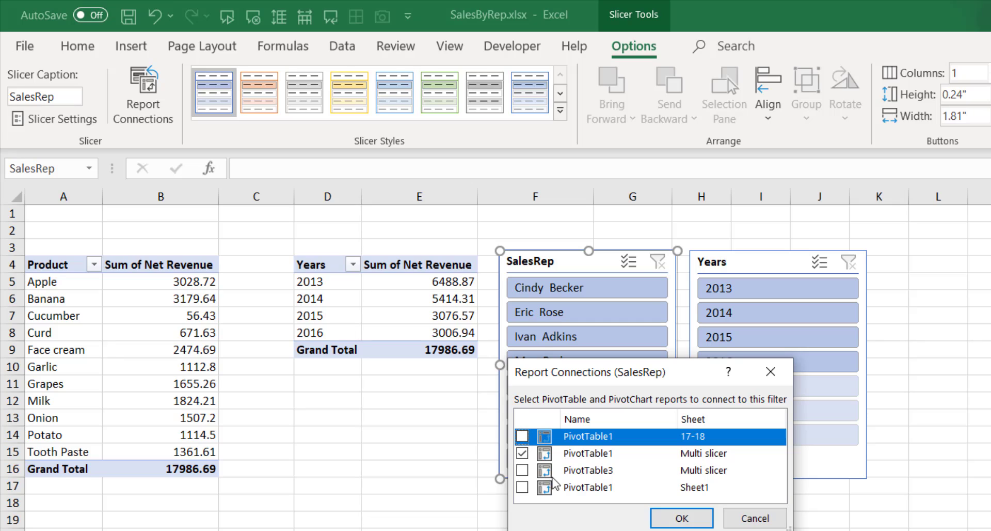
click(592, 471)
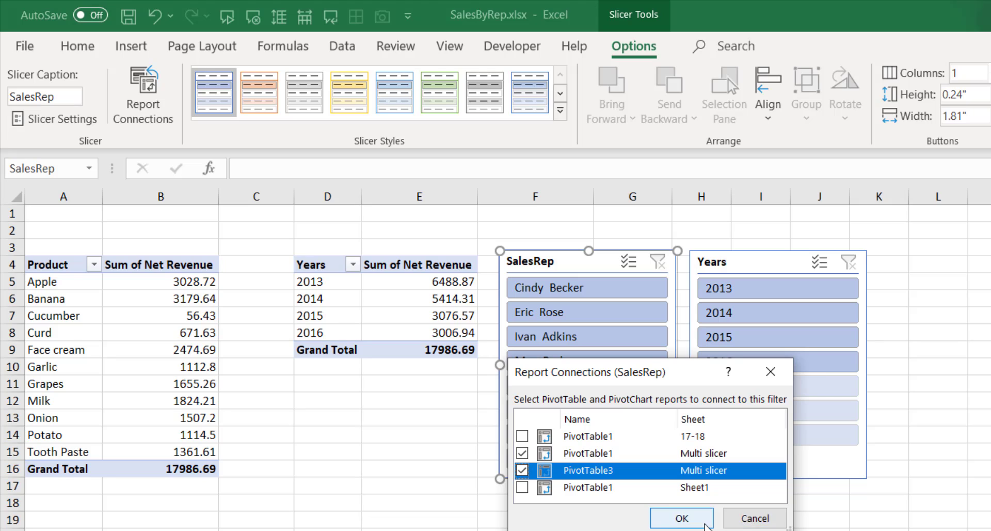
click(681, 518)
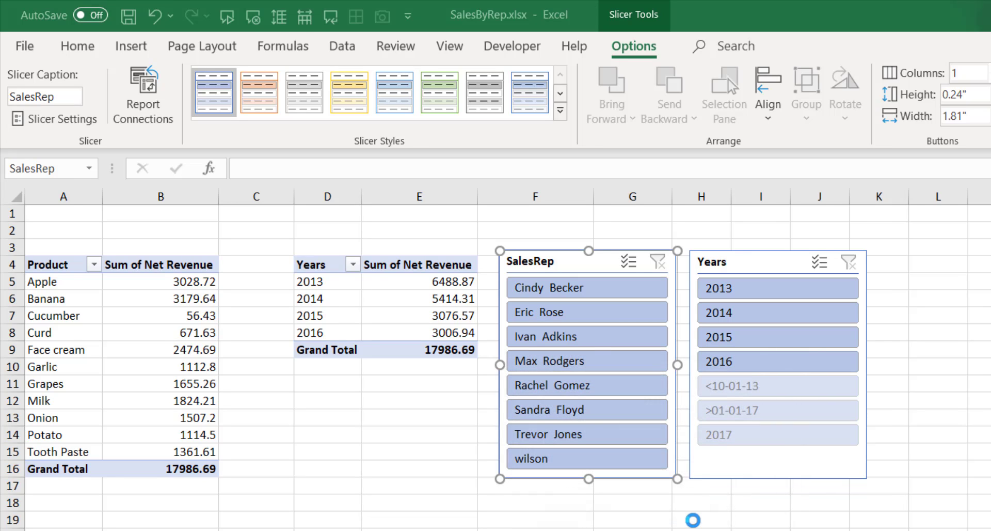
click(145, 316)
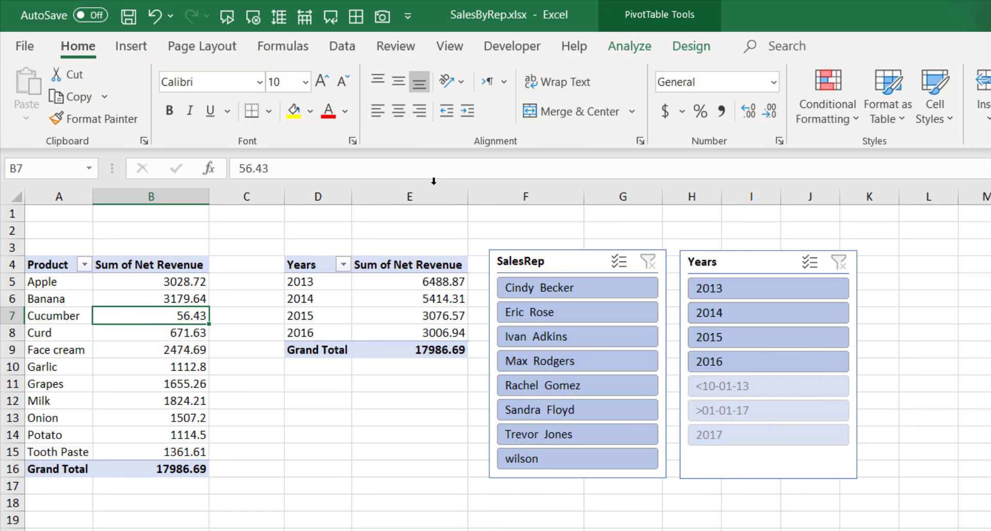
Check the PivotTable names of the Product and Years pivot tables
click(644, 49)
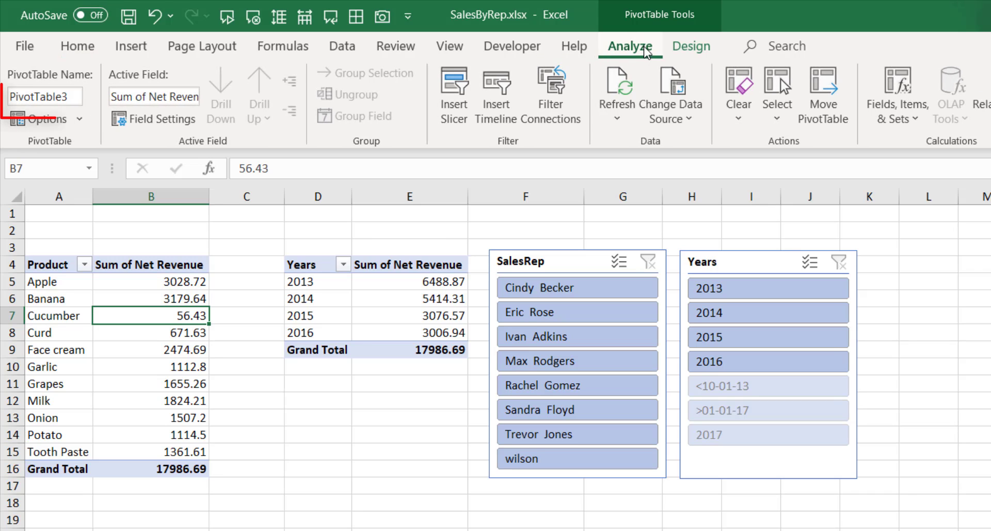
click(62, 97)
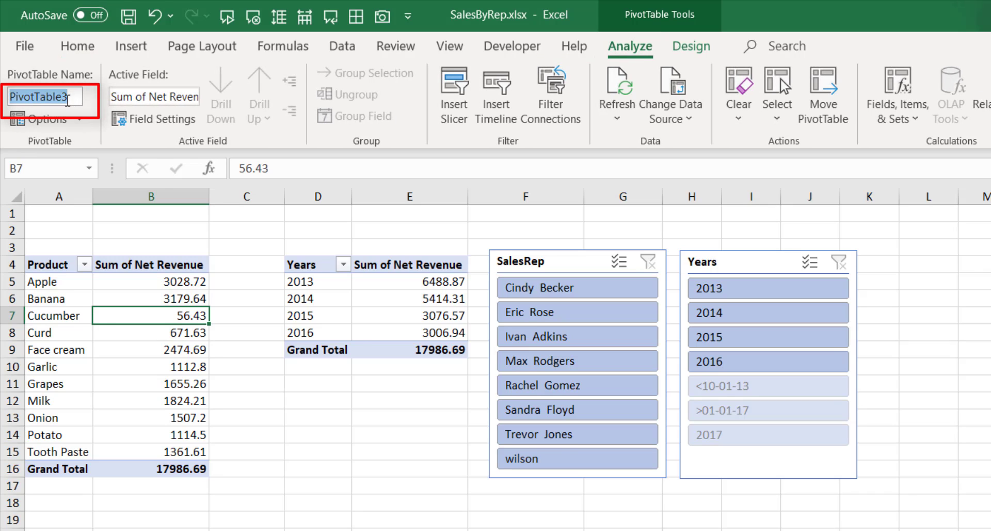
click(363, 300)
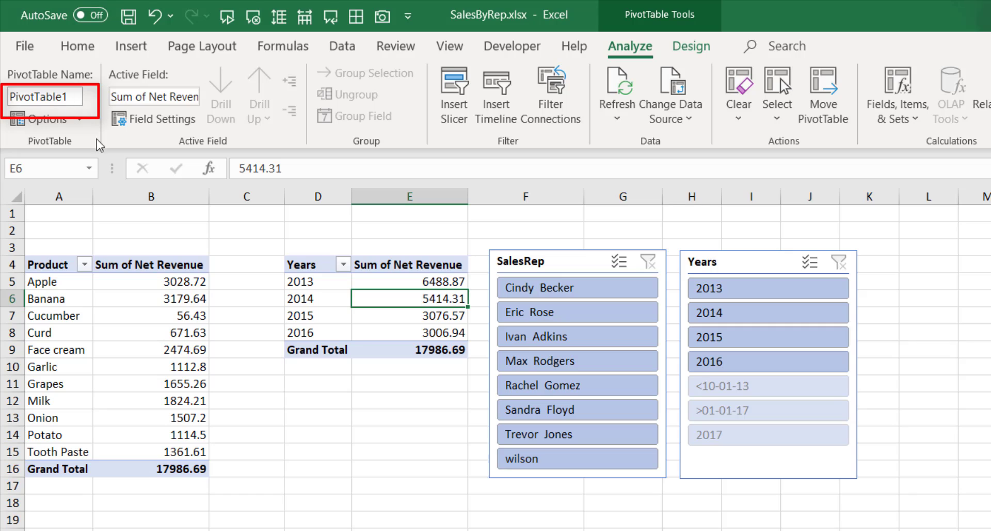
click(178, 335)
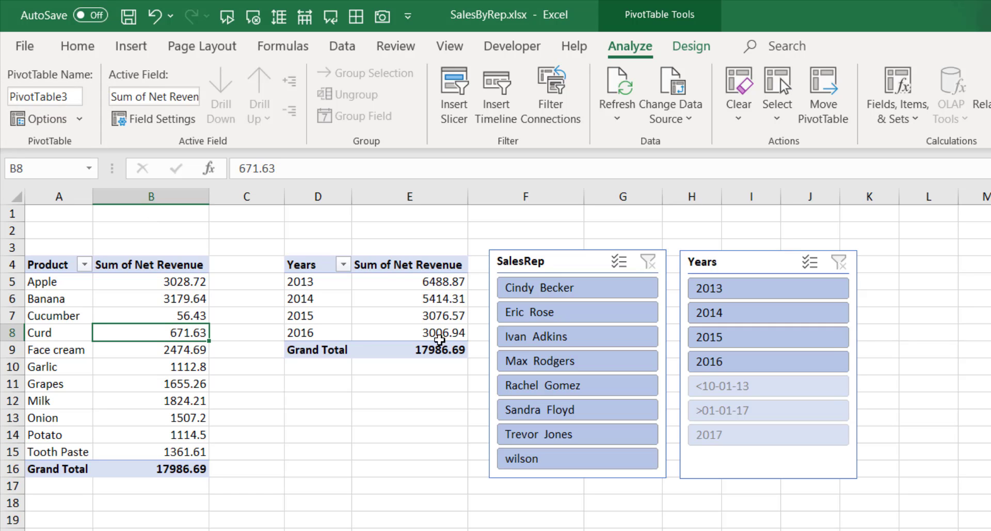
Try several sales reps one after another in the SalesRep slicer on both pivot tables and clear its filter
click(598, 296)
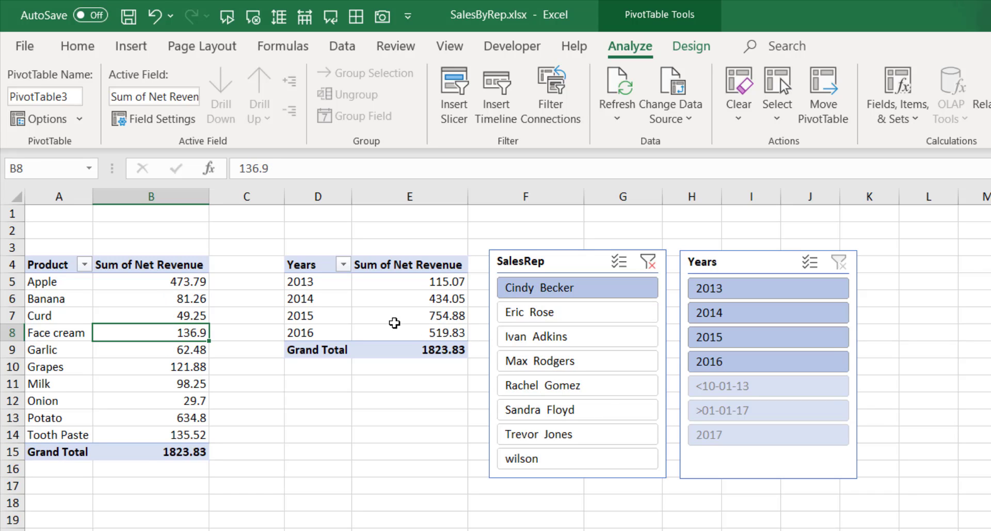
click(406, 317)
click(607, 388)
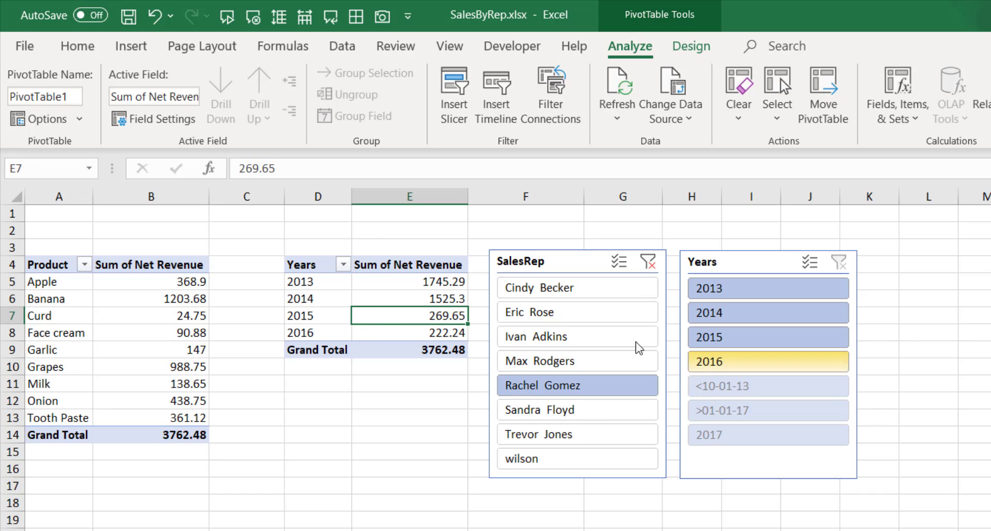
click(572, 312)
click(573, 287)
click(577, 338)
click(592, 385)
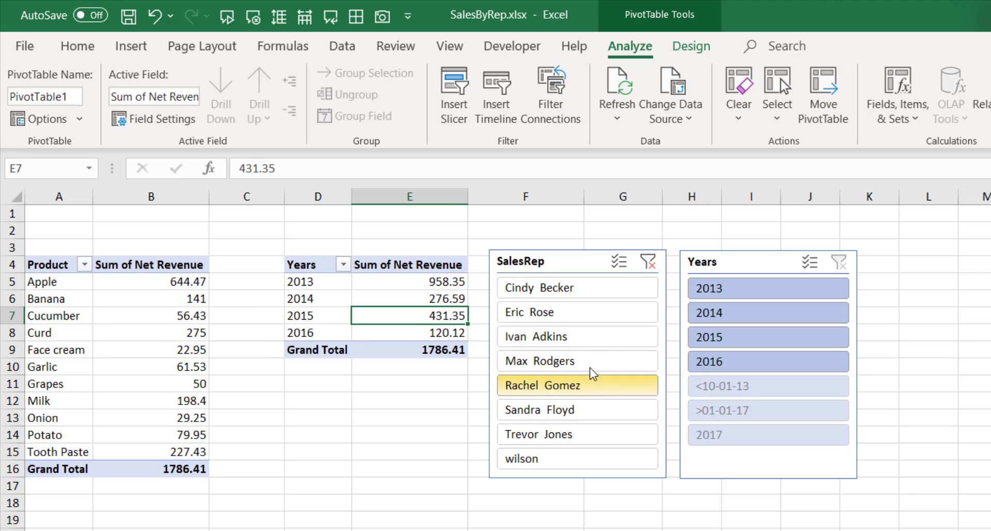
click(576, 291)
click(583, 363)
click(579, 439)
click(570, 339)
click(607, 293)
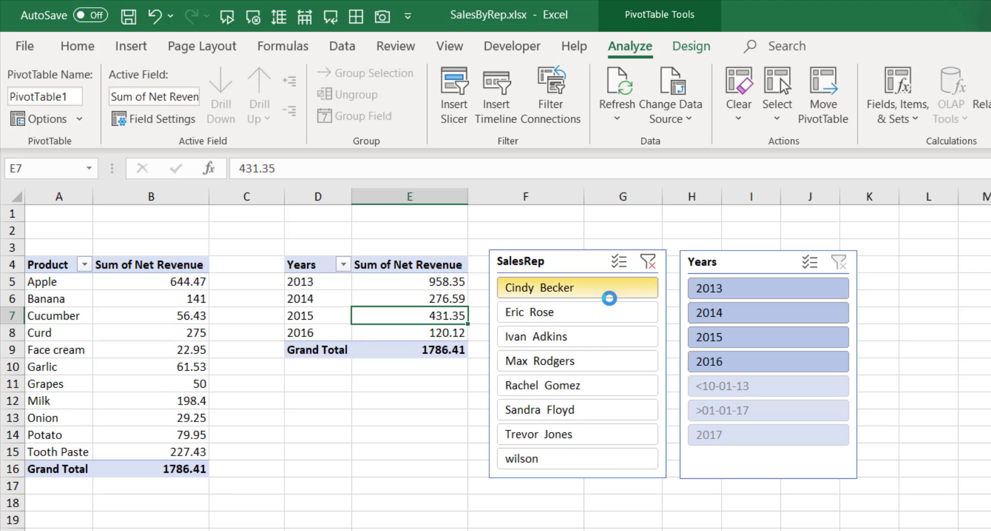
click(608, 360)
click(649, 263)
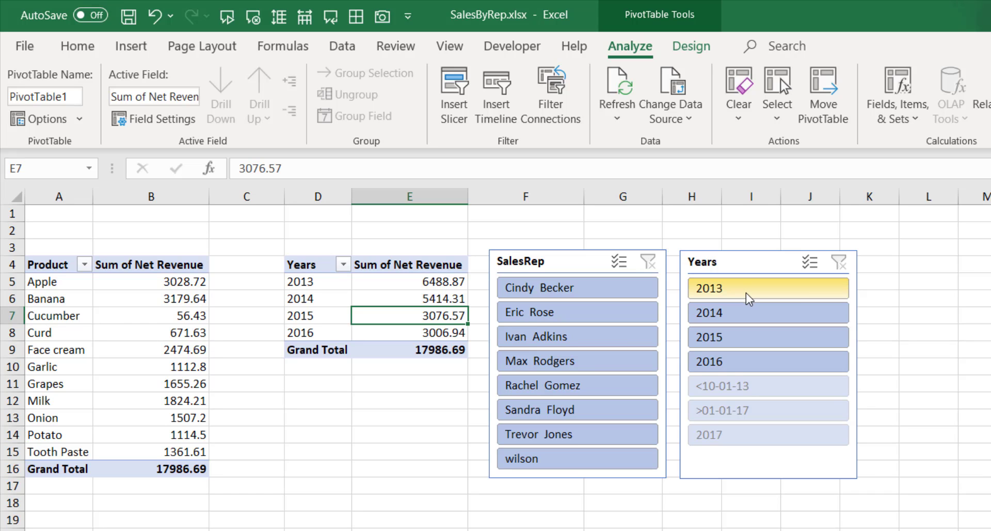
Try the 2013 and 2015 filters in the Years slicer, compare both pivot tables and clear its filter
click(748, 299)
click(759, 334)
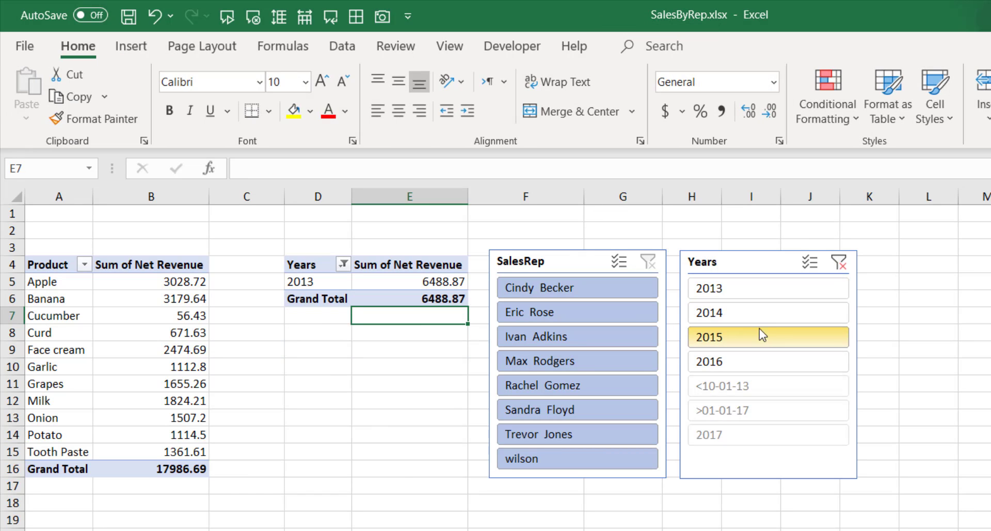
click(745, 272)
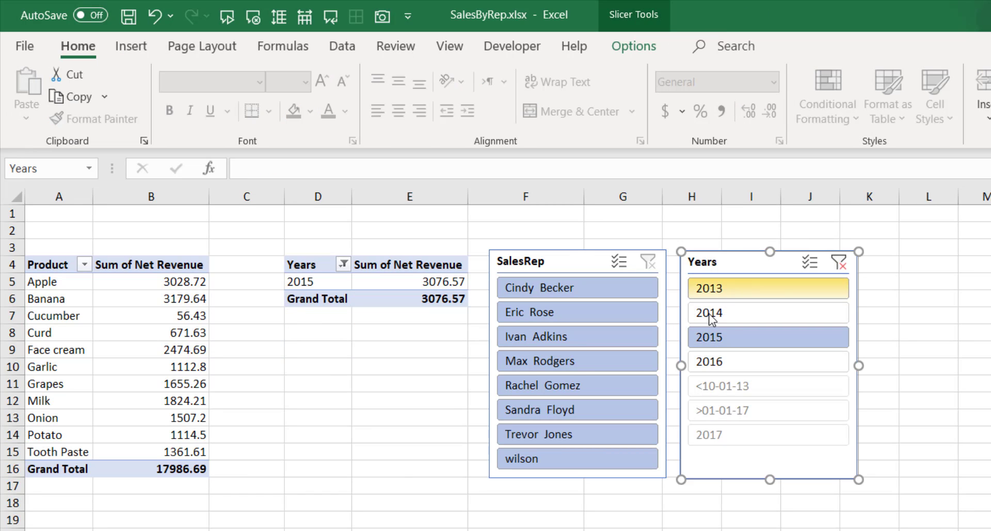
click(415, 280)
click(728, 289)
click(124, 333)
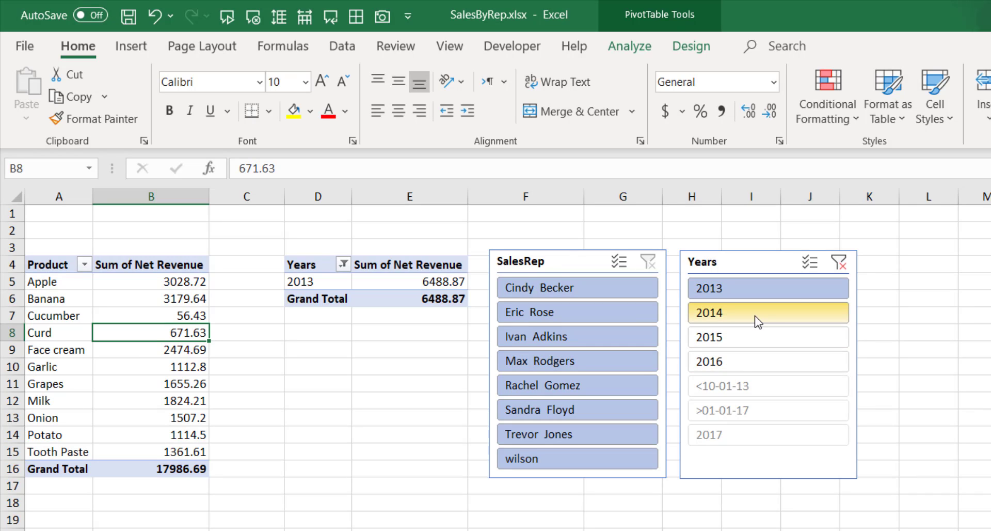
click(840, 264)
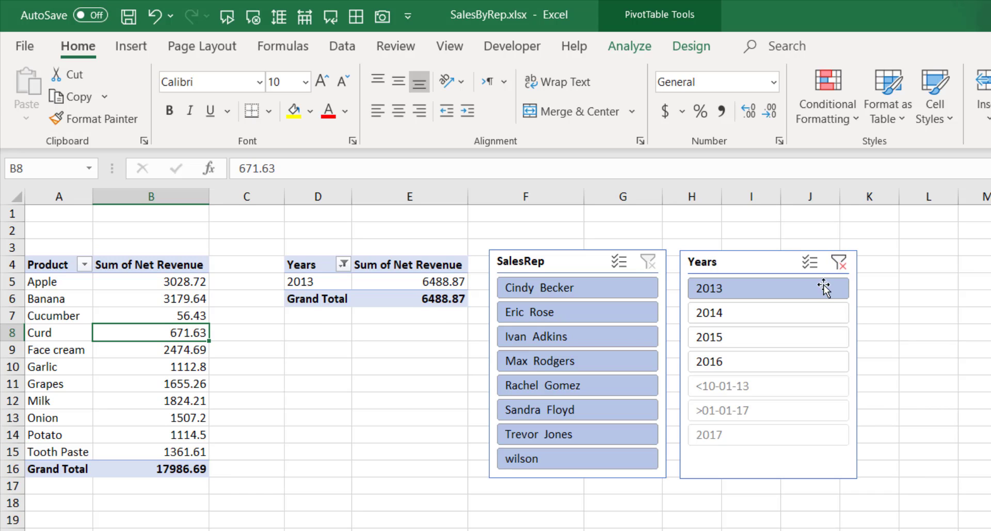
Connect the Years slicer to PivotTable3 on the Multi slicer sheet and disconnect it from PivotTable1 there
click(745, 263)
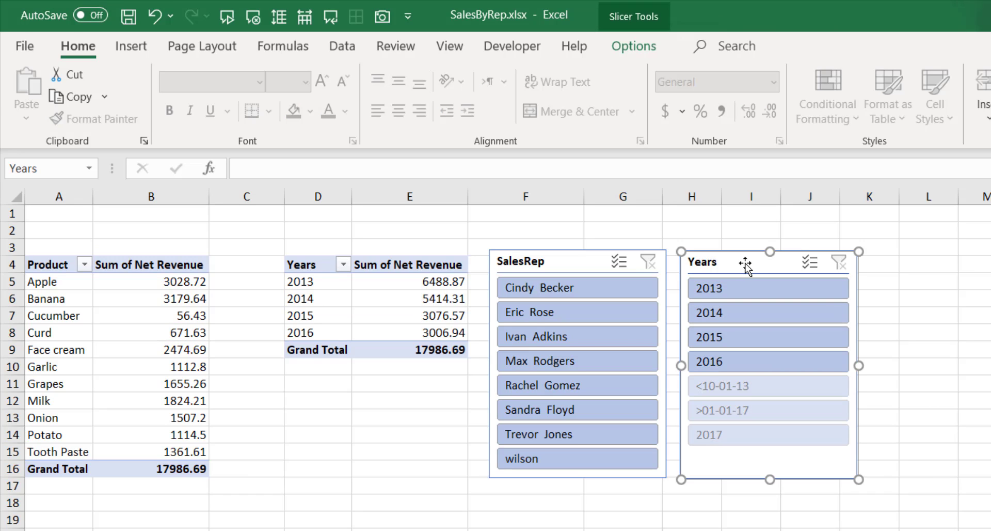
click(629, 51)
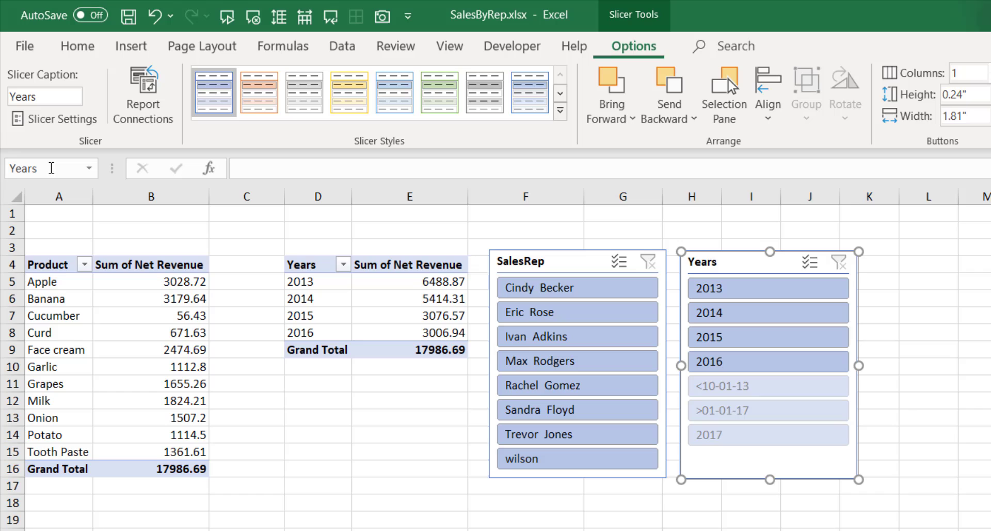
click(148, 118)
click(523, 453)
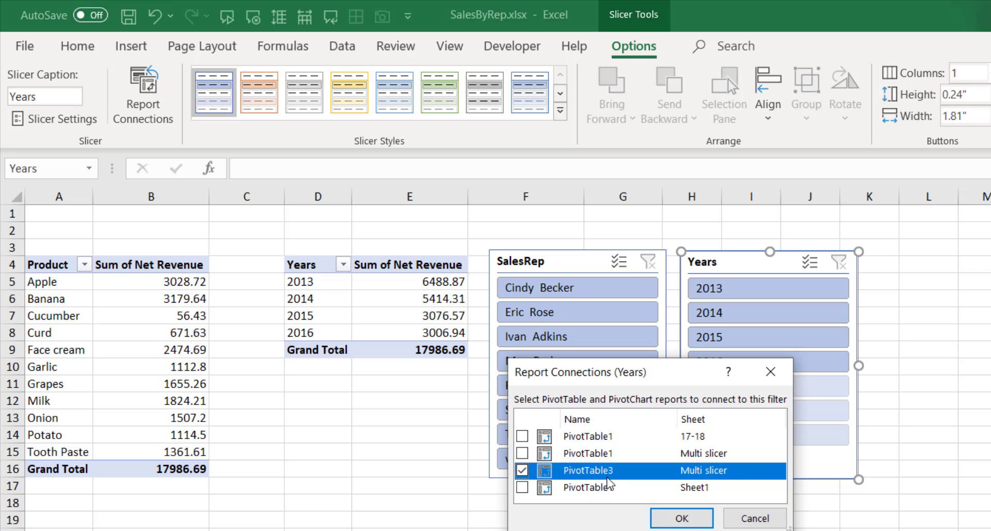
click(683, 518)
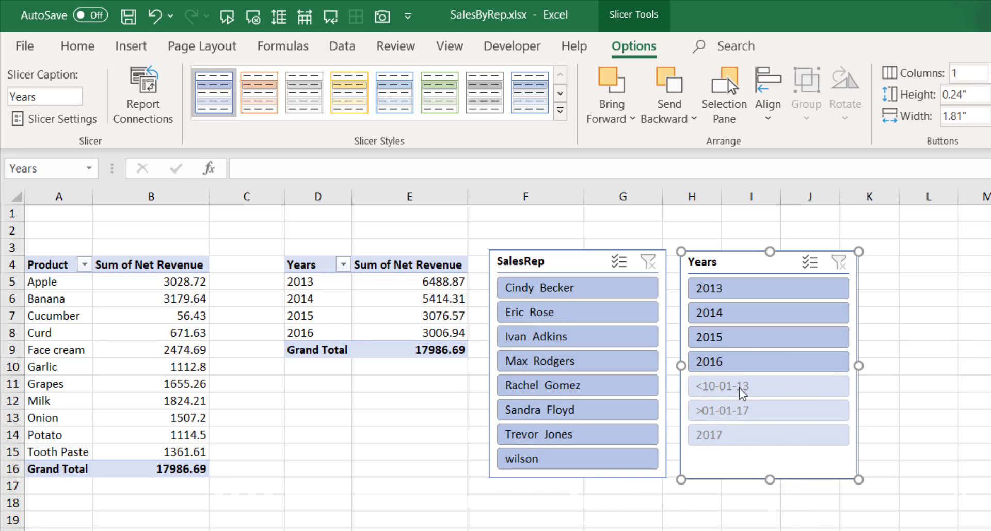
Filter the Product pivot table by the years 2013 to 2016 in turn with the Years slicer, finishing with 2016
click(748, 314)
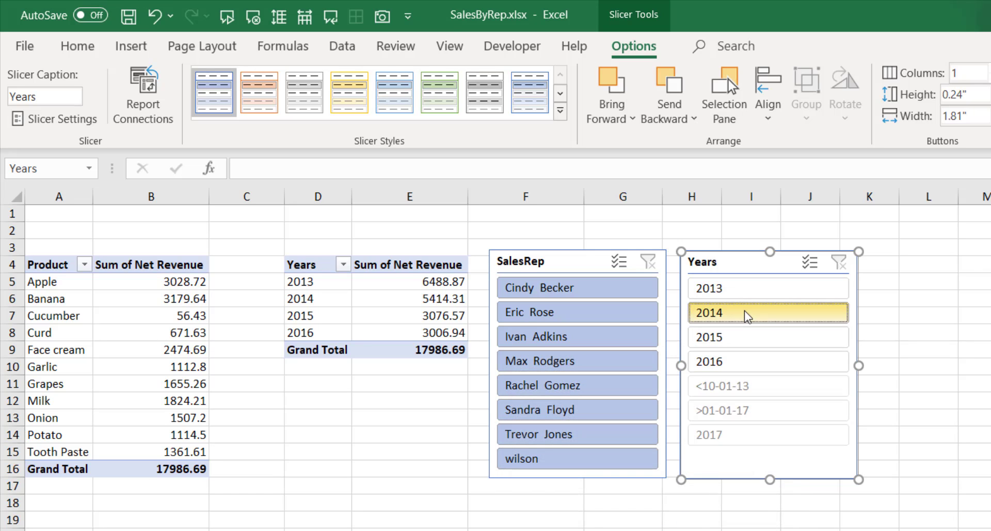
click(98, 300)
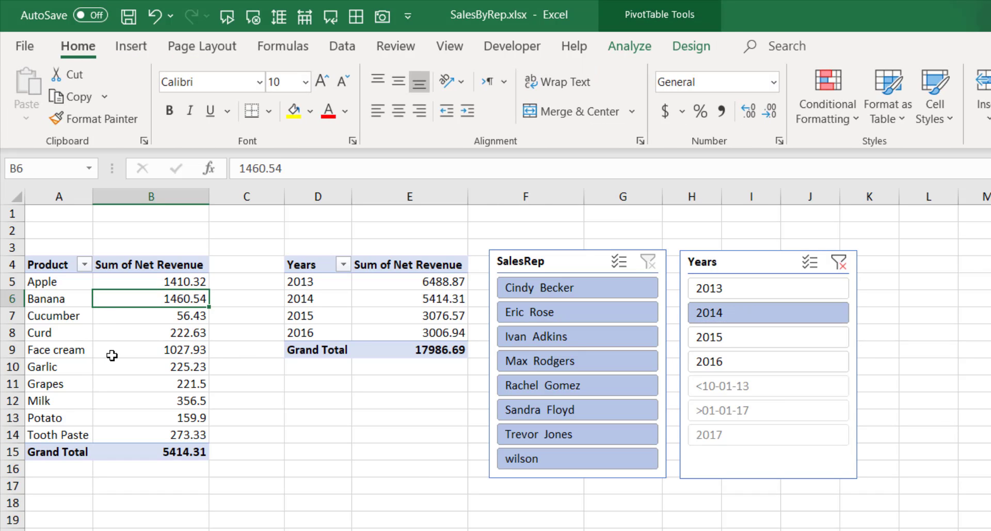
click(373, 314)
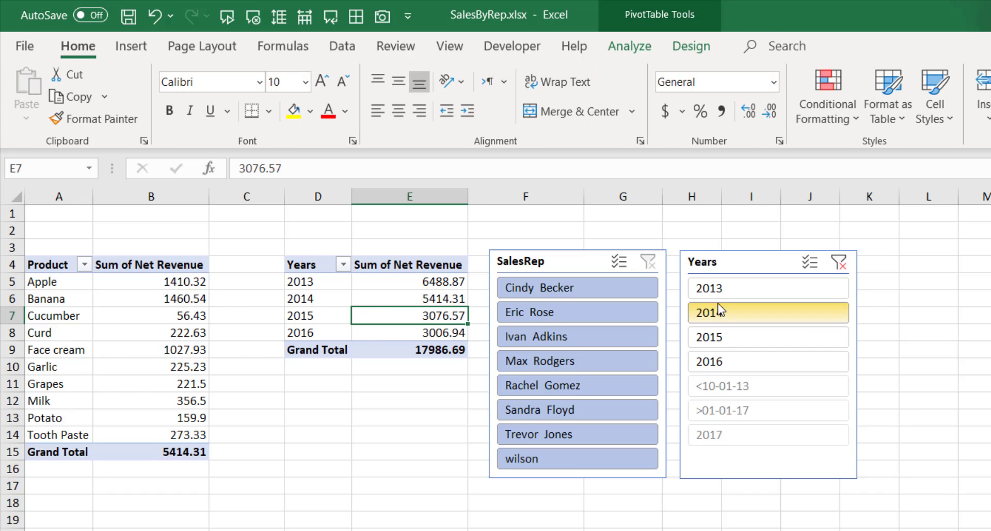
click(744, 339)
click(744, 360)
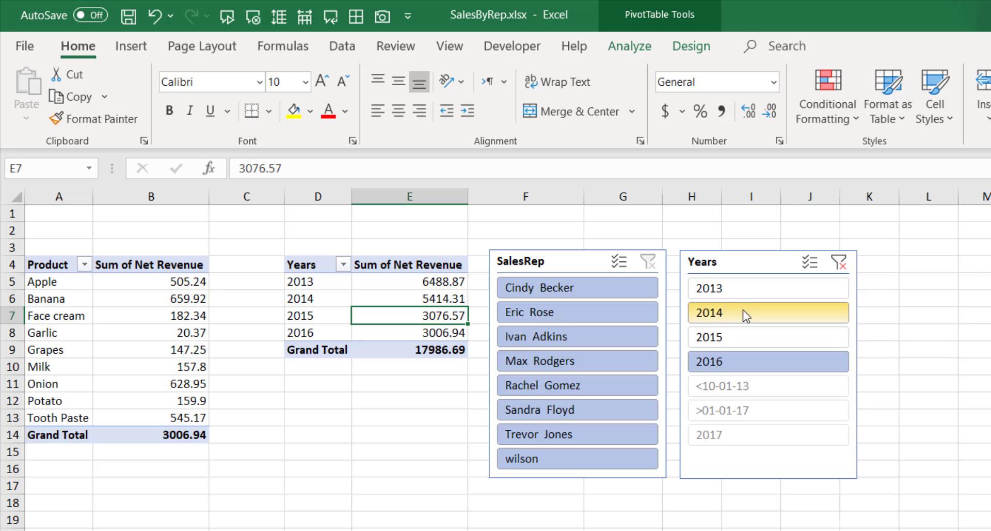
click(744, 314)
click(739, 291)
click(733, 314)
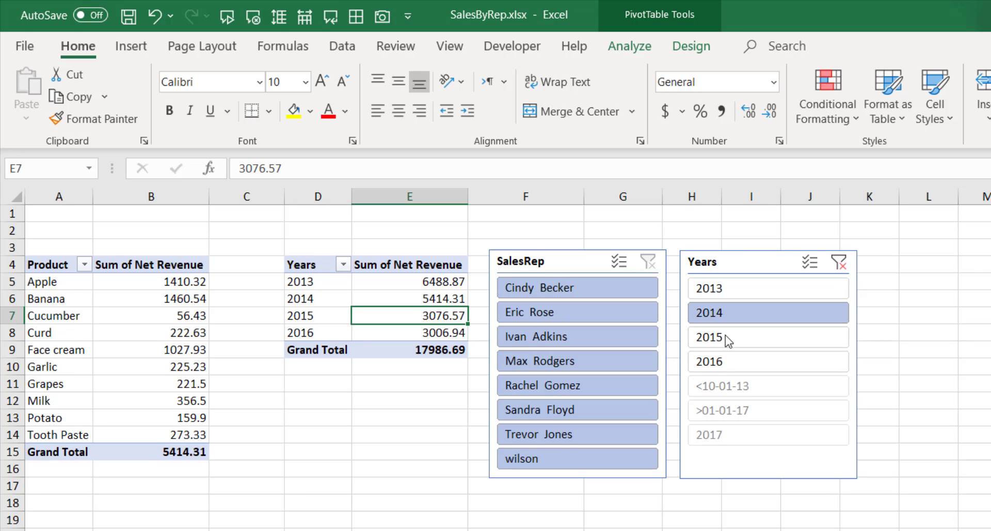
click(726, 336)
click(733, 362)
Filter the 2016 revenue by the first three sales reps in turn, finishing with the third rep in the SalesRep slicer
click(584, 336)
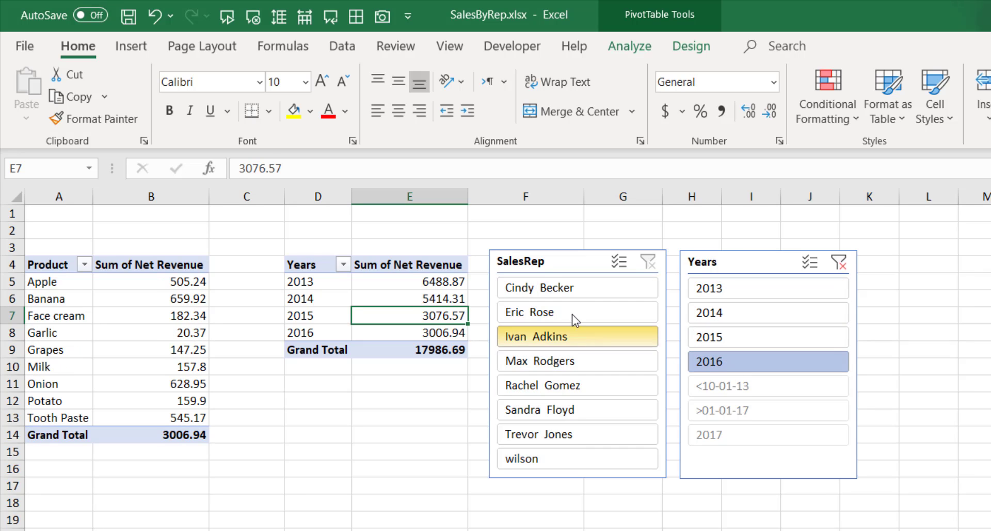
click(572, 312)
click(571, 288)
click(594, 336)
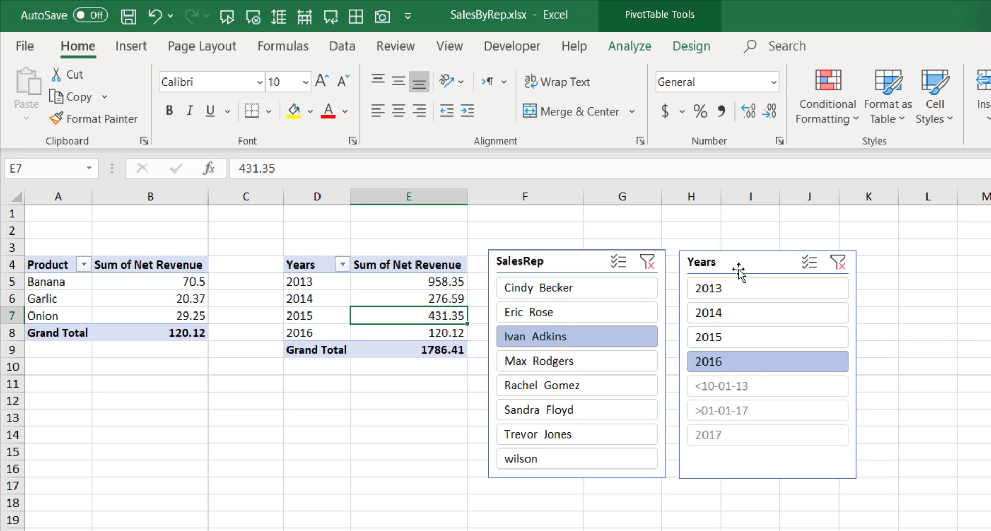
Move the Years slicer below the SalesRep slicer, and lay out the SalesRep slicer in 4 columns in a wider, shorter frame
drag(739, 272, 694, 493)
click(581, 265)
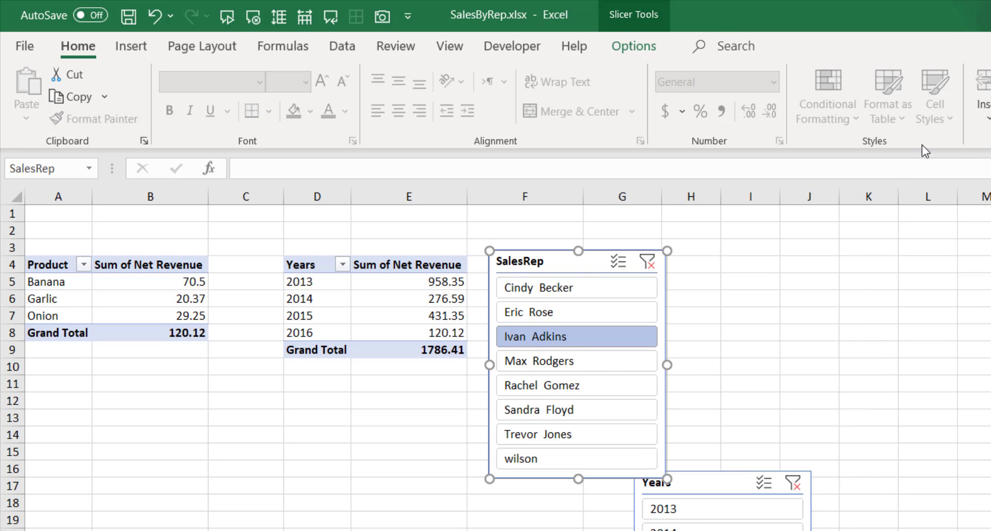
click(646, 45)
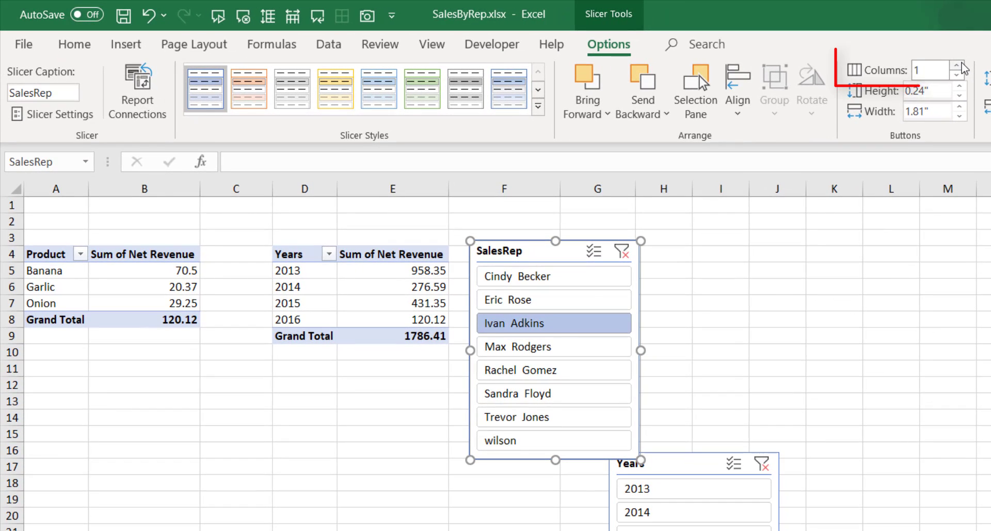
click(979, 67)
click(979, 67)
click(979, 67)
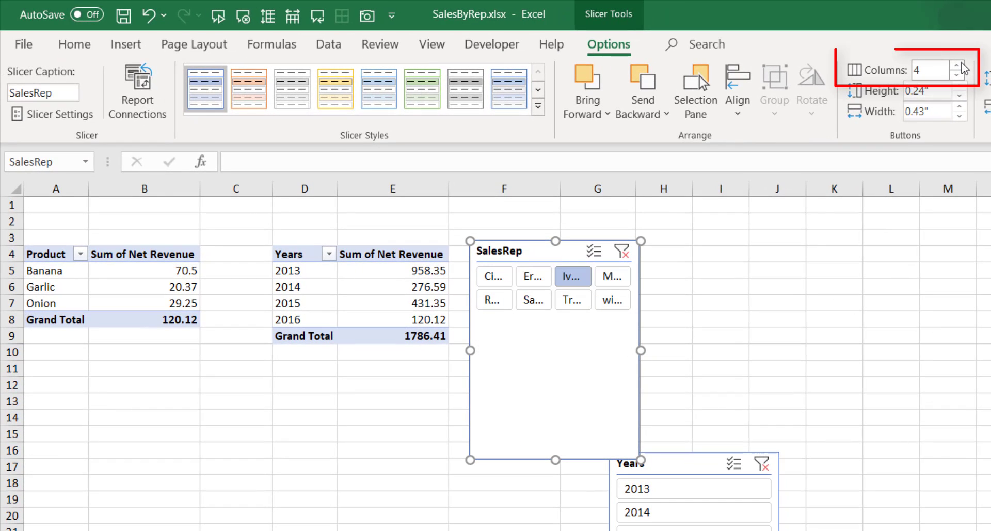
drag(641, 459, 806, 325)
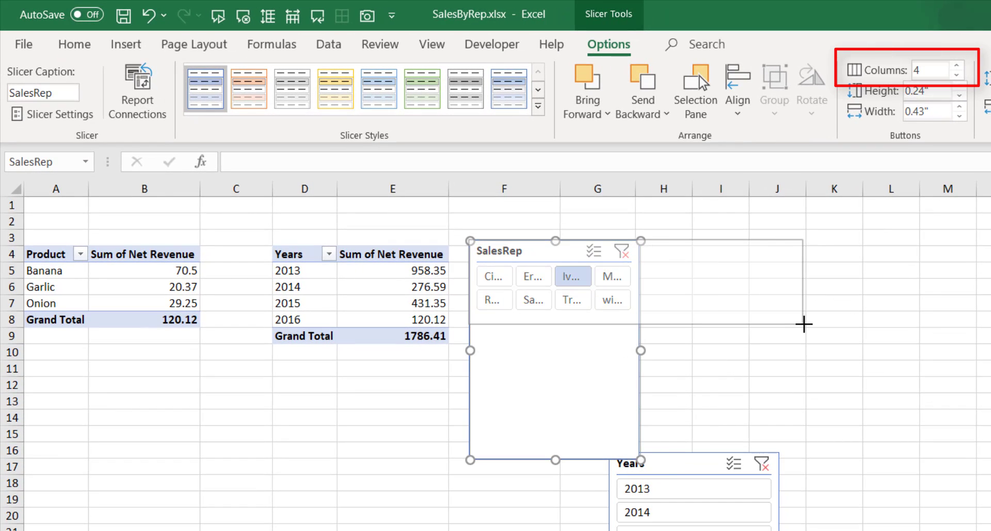
Clear the SalesRep filter, and try the third and second sales reps together with the year 2015
click(787, 251)
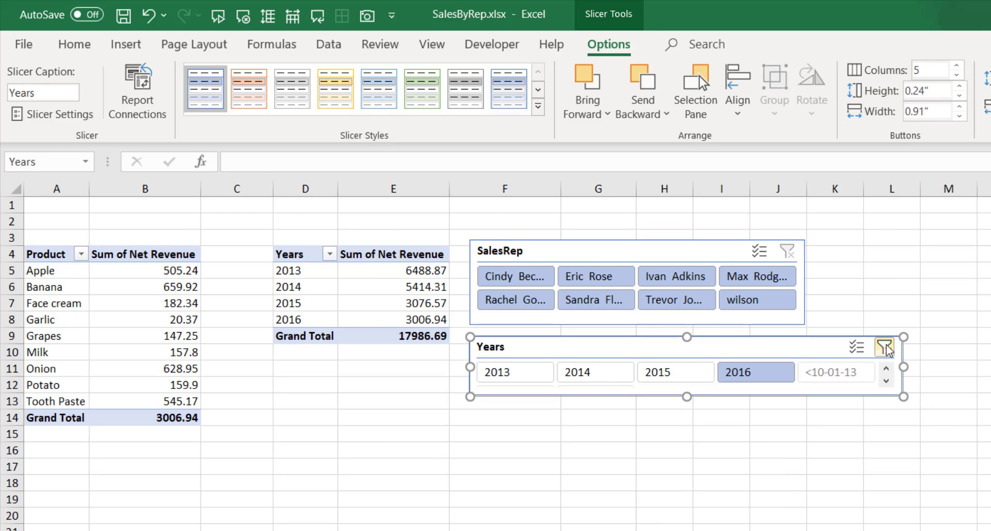
click(676, 277)
click(671, 372)
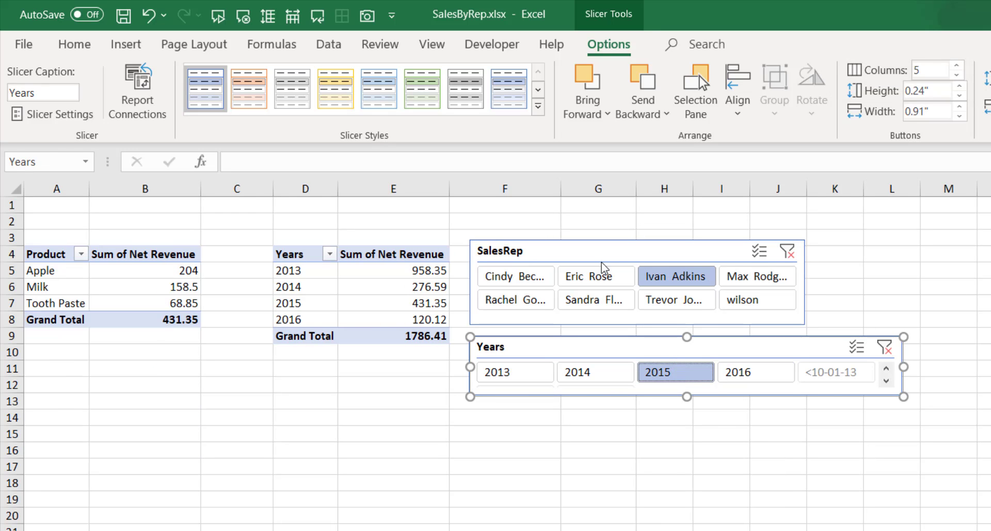
click(597, 279)
Apply the orange slicer style to the SalesRep slicer and the green style to the Years slicer
click(649, 245)
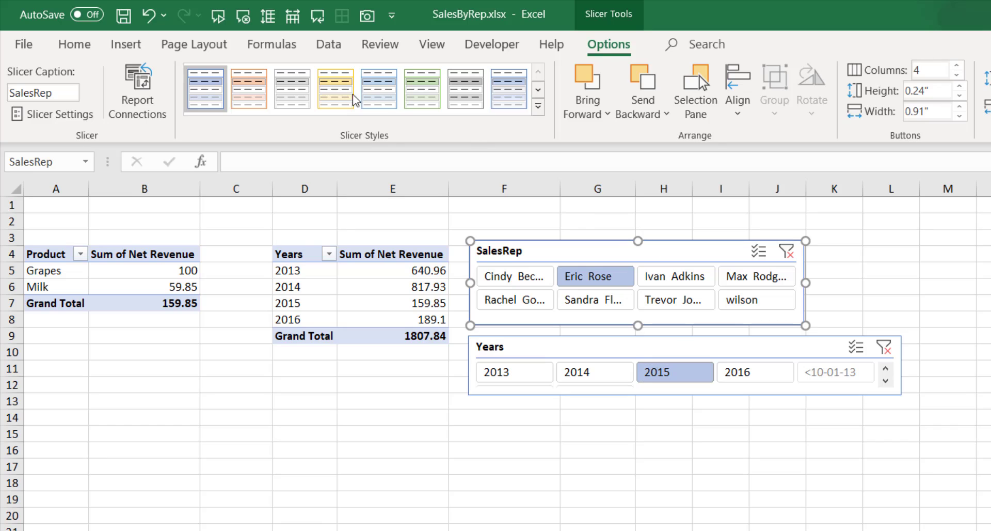
click(239, 96)
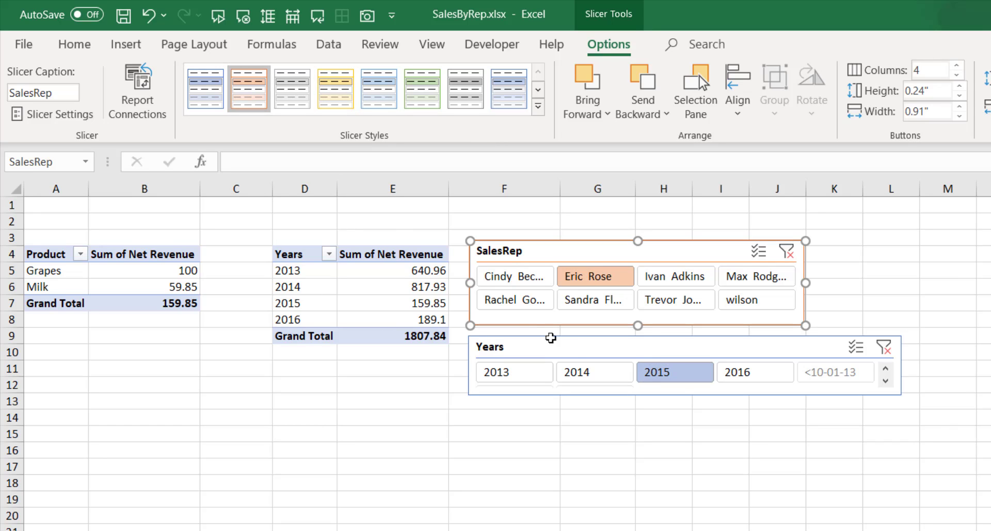
click(574, 358)
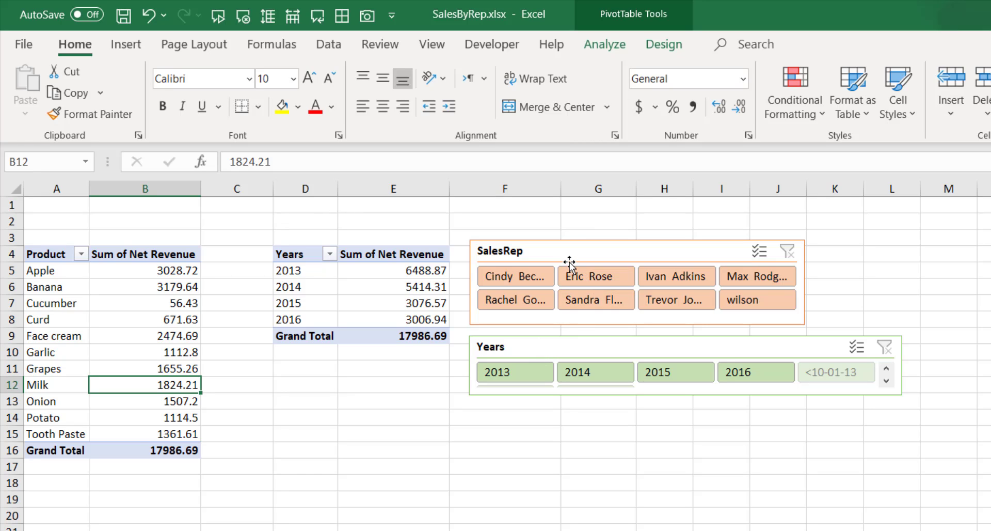
Examine the years 2013 to 2016 and their net revenue in the separate Years pivot table
click(356, 293)
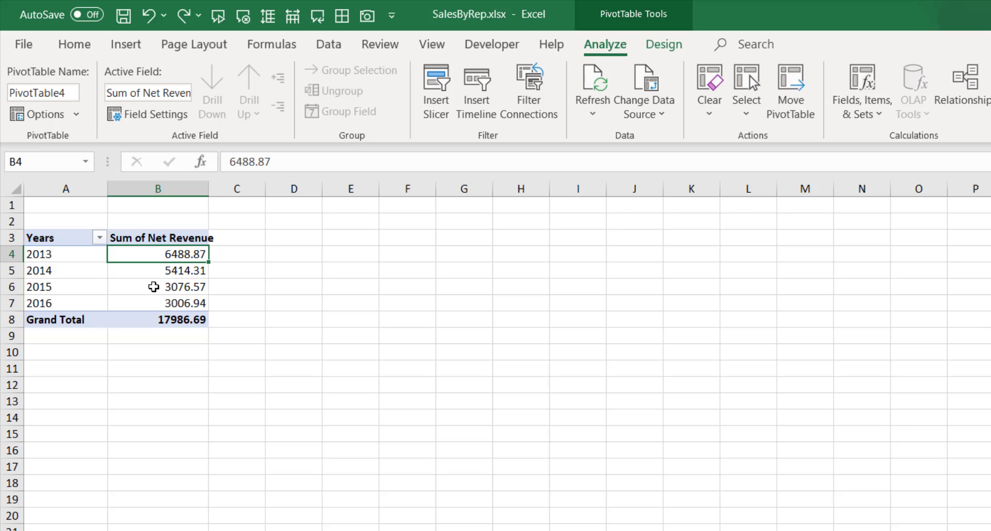
click(155, 285)
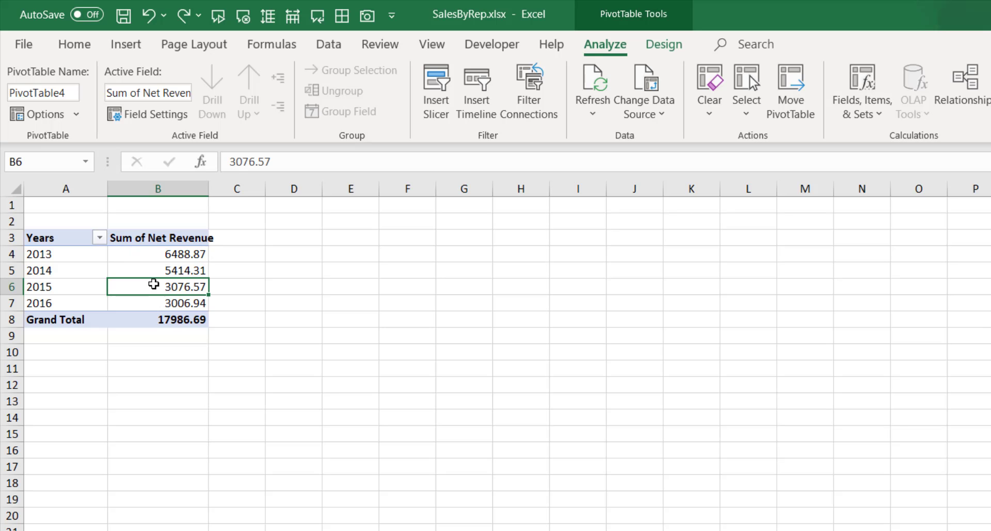
click(92, 275)
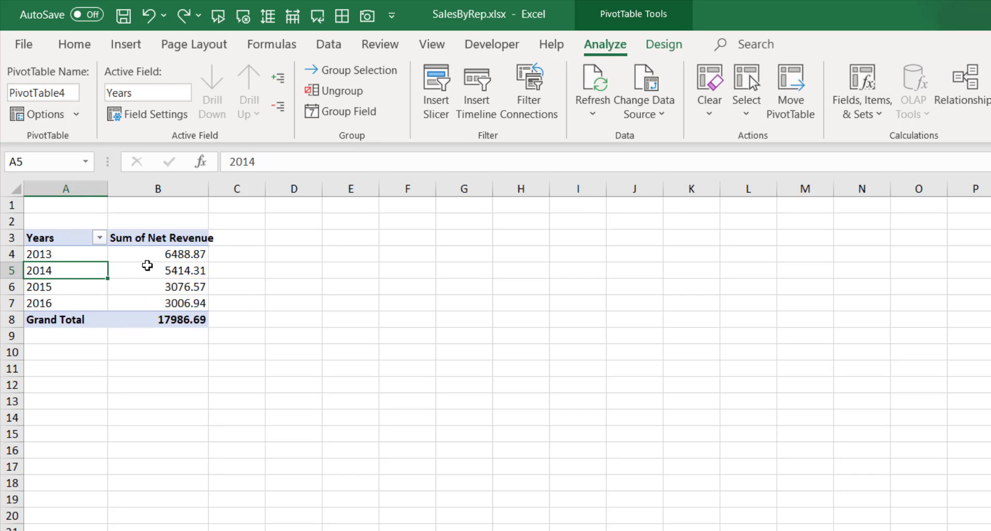
click(147, 265)
click(88, 298)
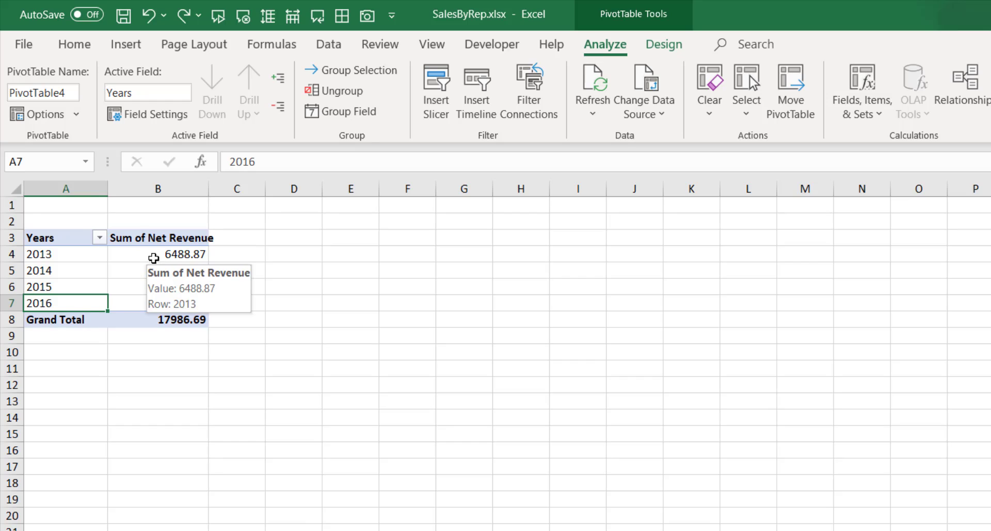
click(154, 257)
mouse_move(144, 287)
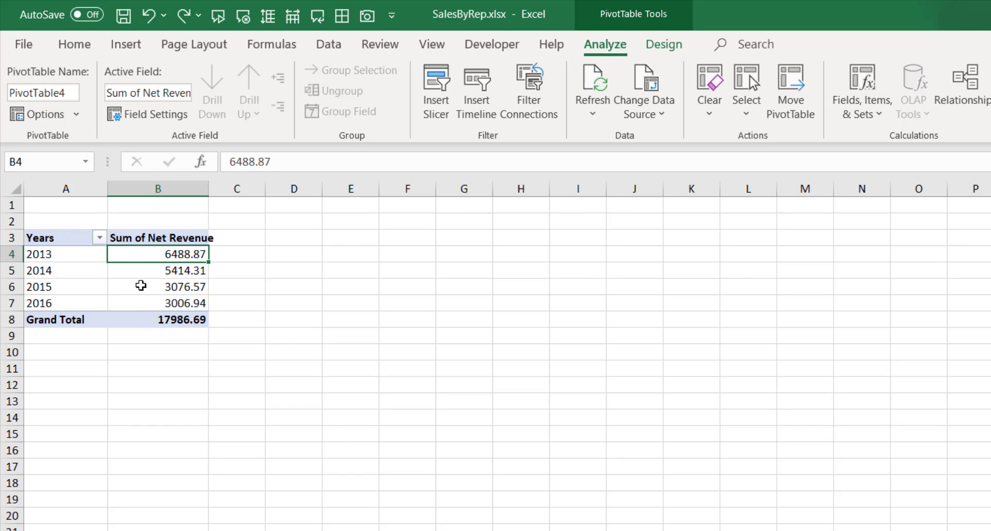
click(133, 283)
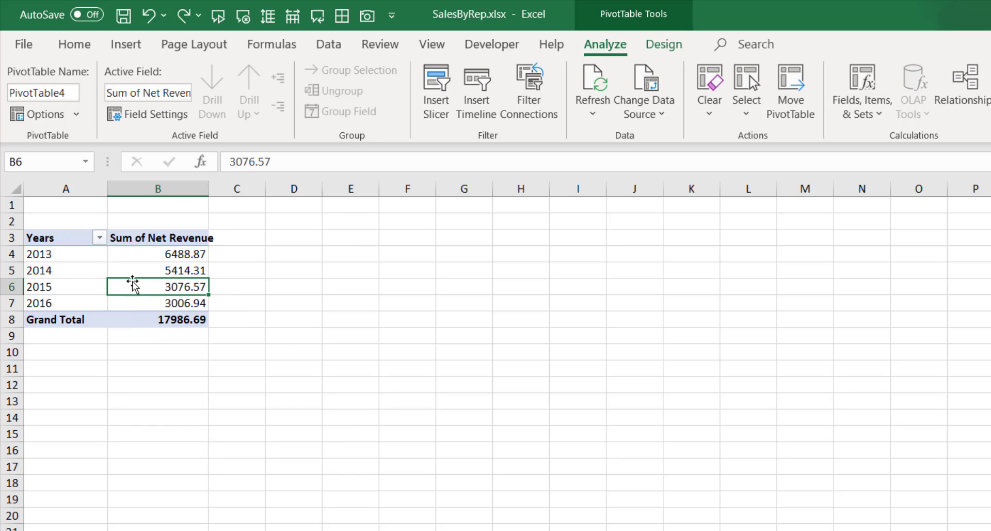
click(91, 270)
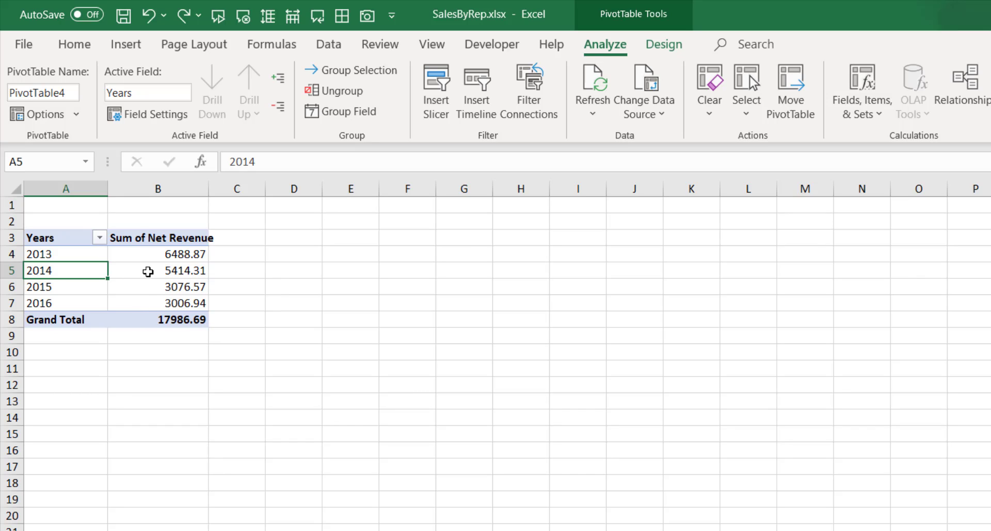
click(148, 271)
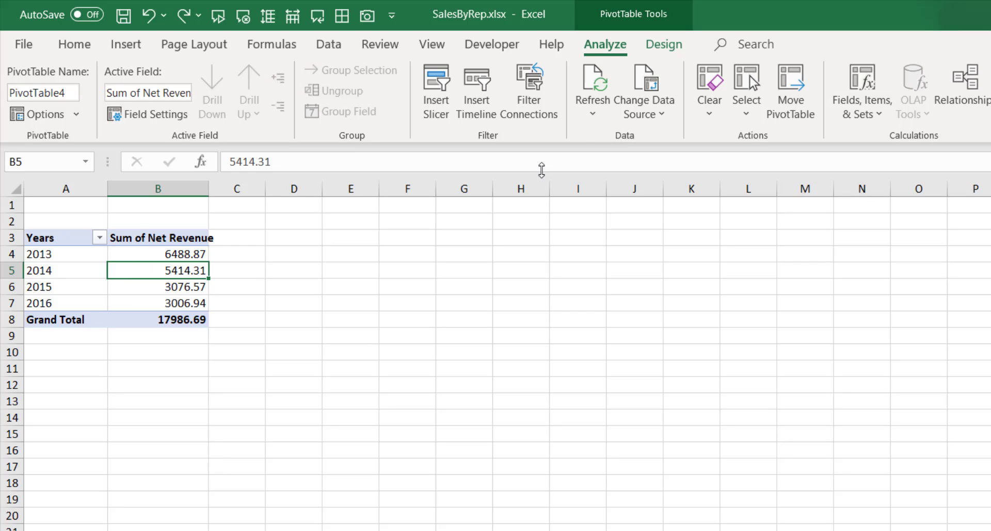
Check which table the Years pivot table uses as its data source, leaving the source as it is
click(639, 116)
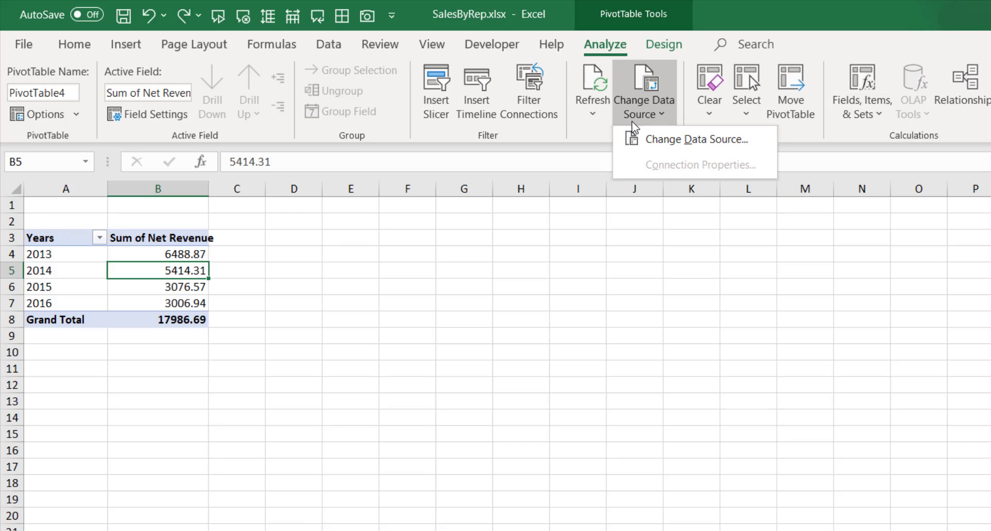
click(636, 139)
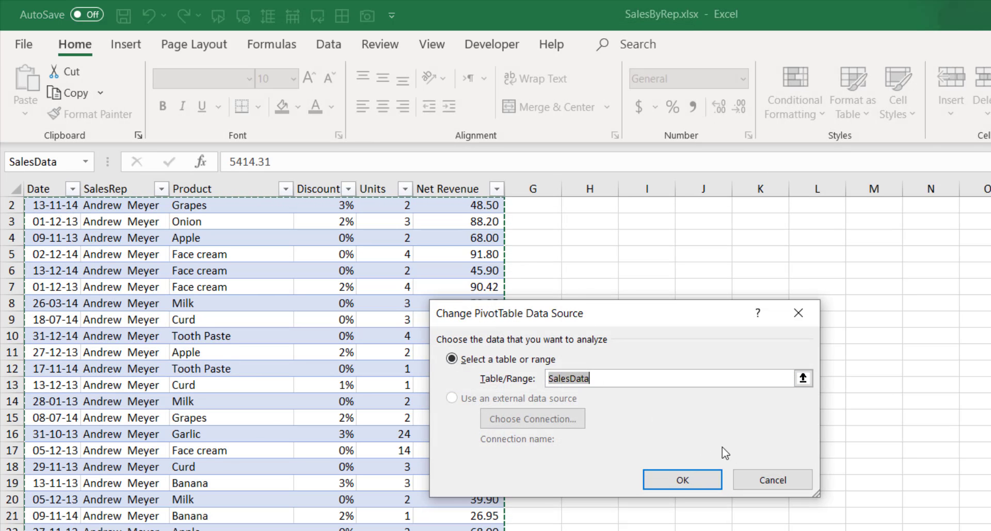
click(768, 486)
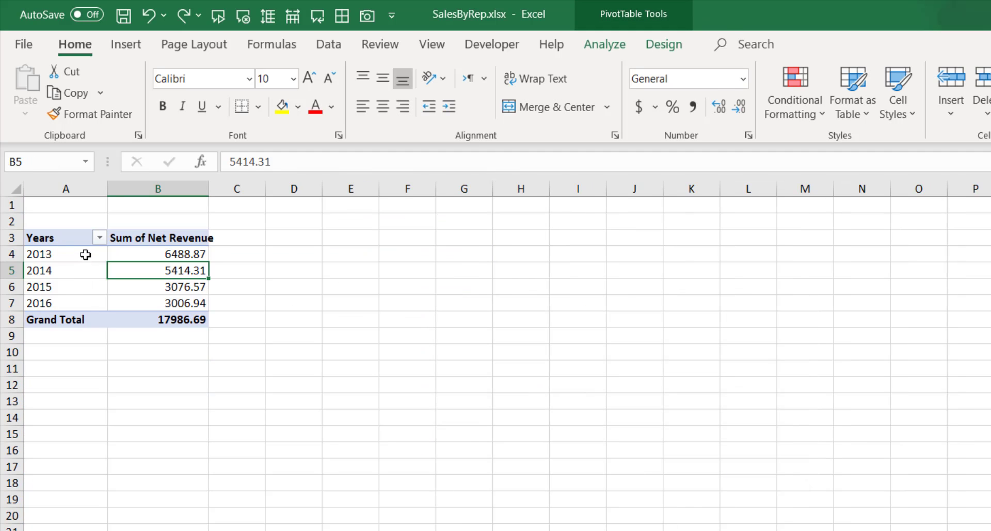
drag(85, 254, 91, 301)
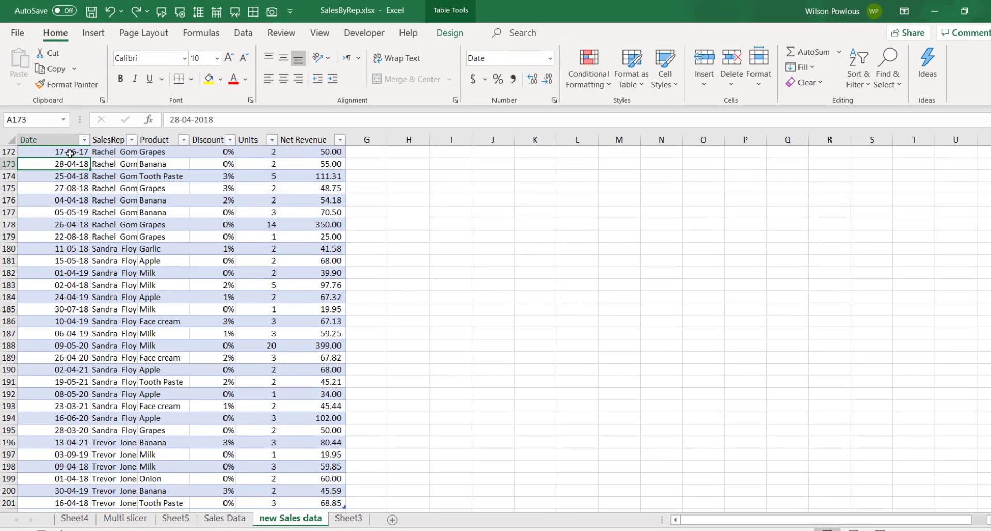
Look up which years the Date column covers on the new Sales data sheet, without applying a filter
click(84, 139)
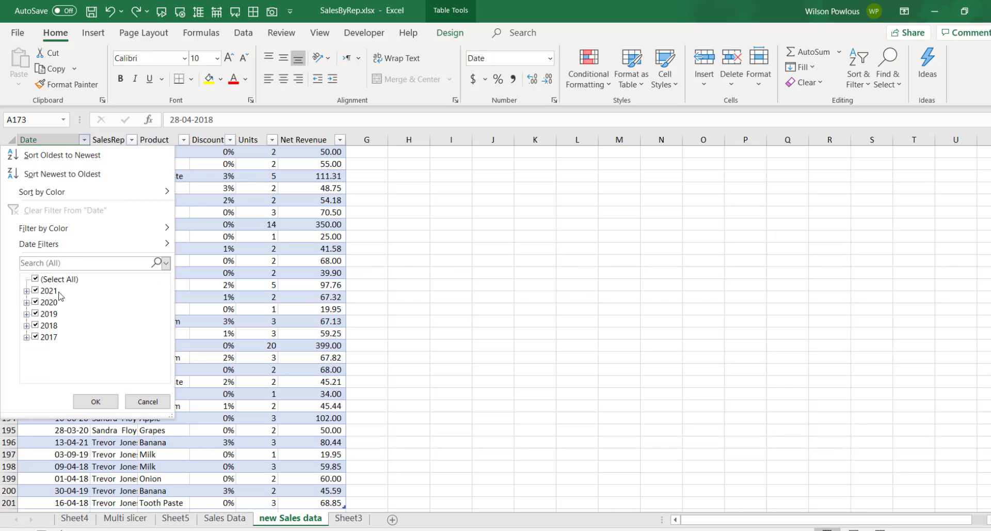
click(148, 401)
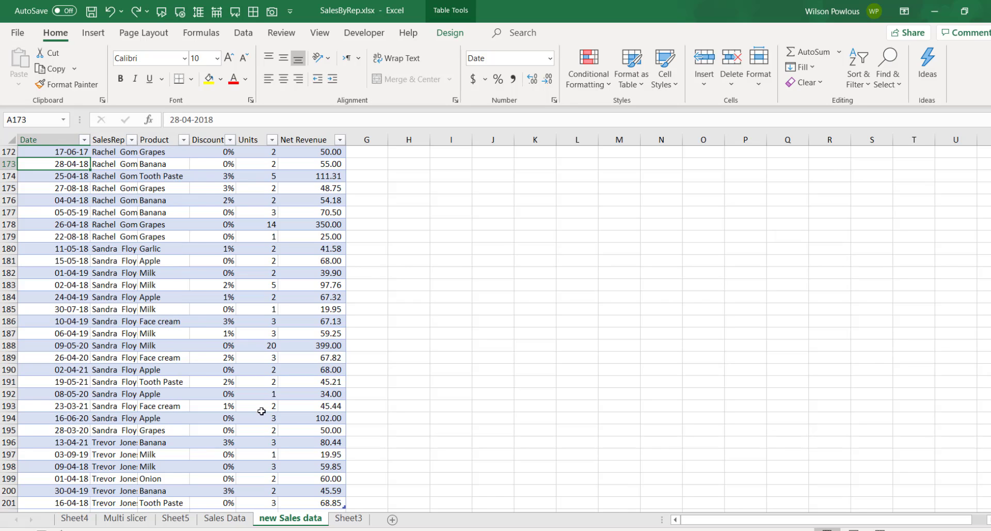
click(164, 370)
Change the data source of the Years pivot table on Sheet5 to the NewSales table on the new Sales data sheet
click(177, 518)
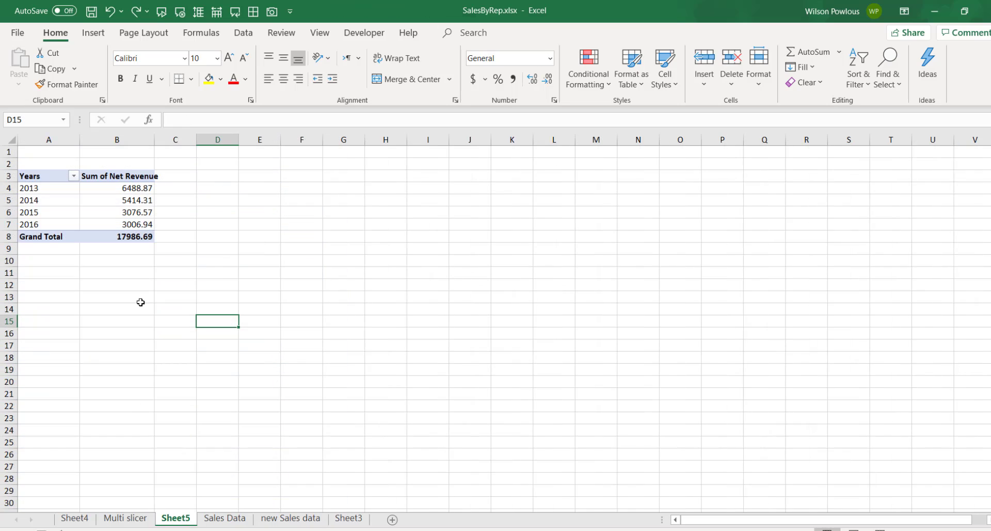
click(138, 214)
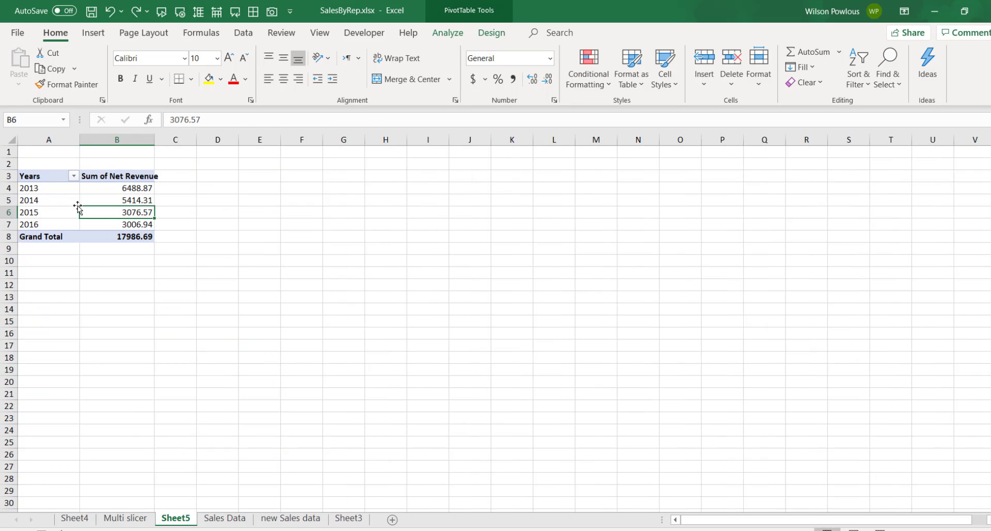
click(63, 198)
click(448, 32)
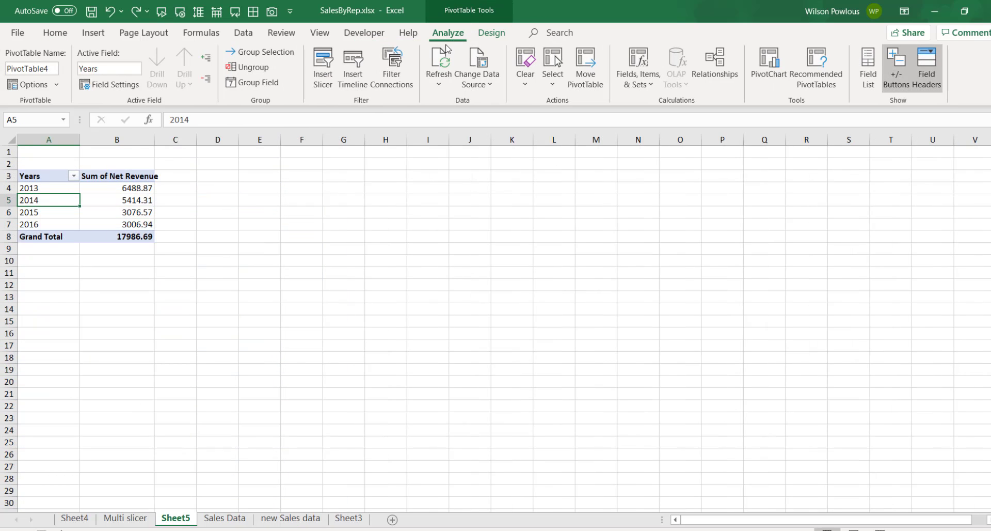
click(472, 87)
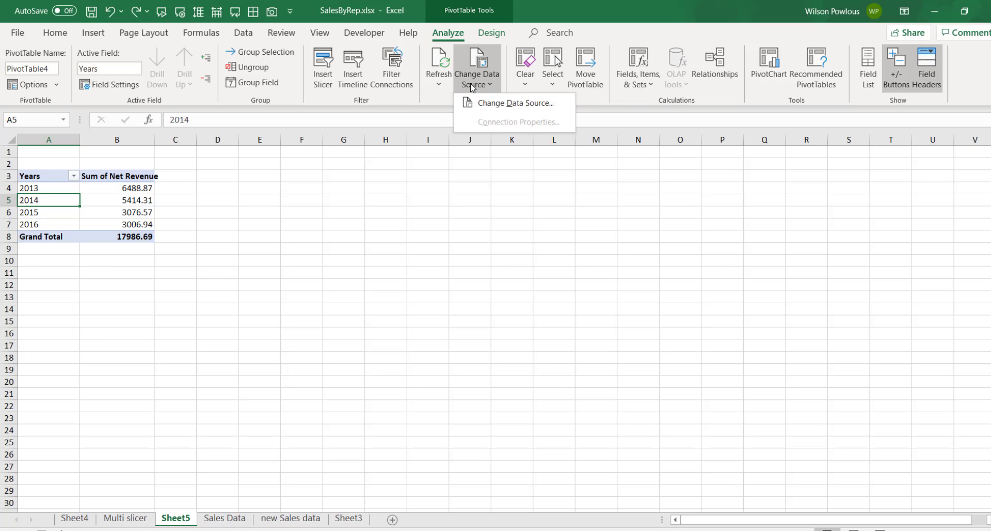
click(488, 106)
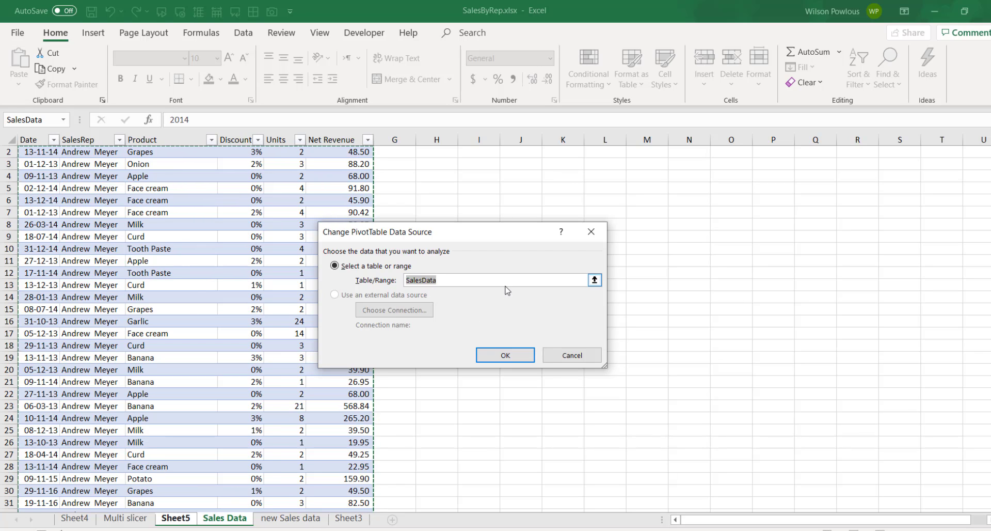
click(465, 280)
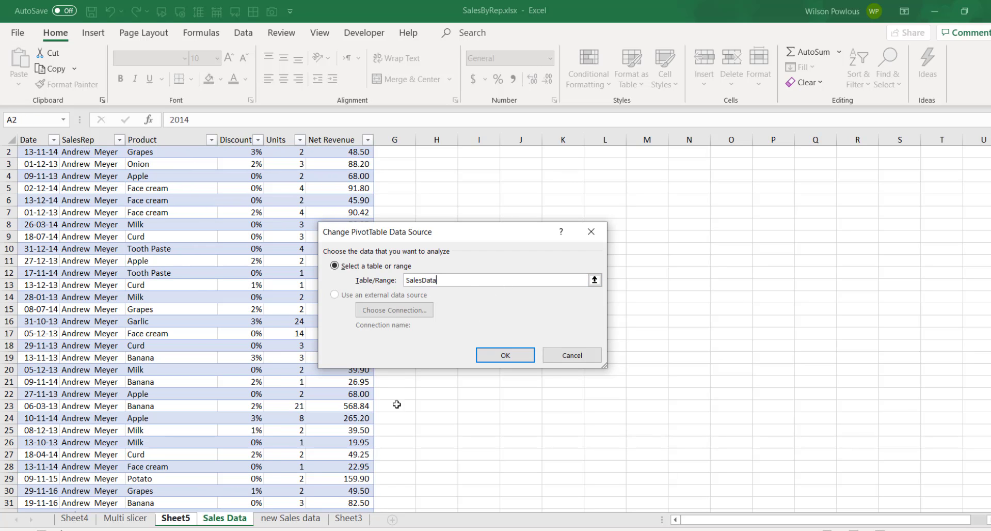
click(304, 516)
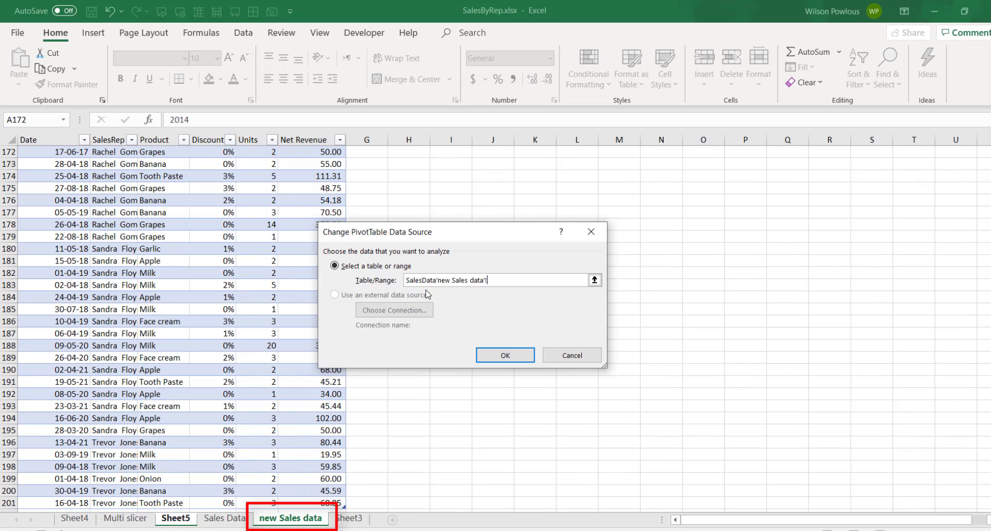
drag(581, 280, 361, 282)
key(BackSpace)
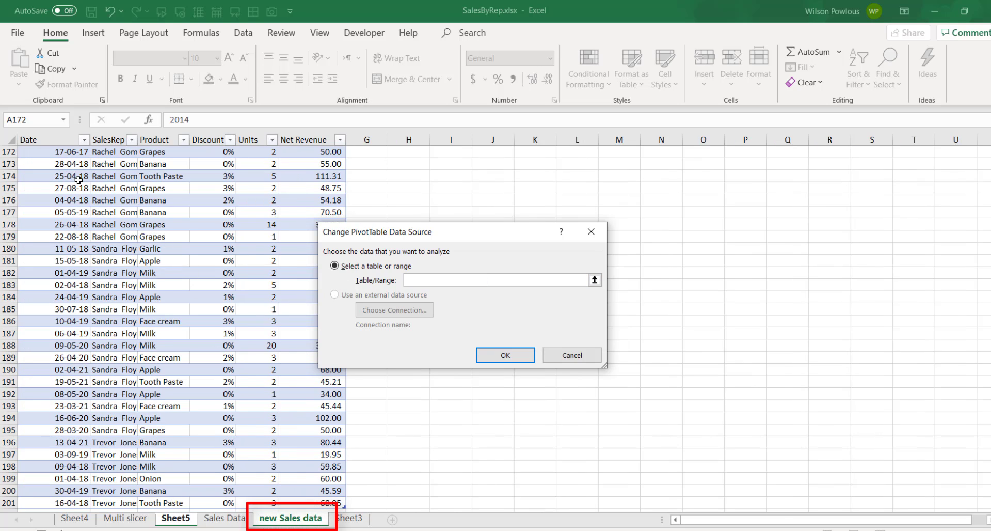
click(77, 177)
key(ctrl+a)
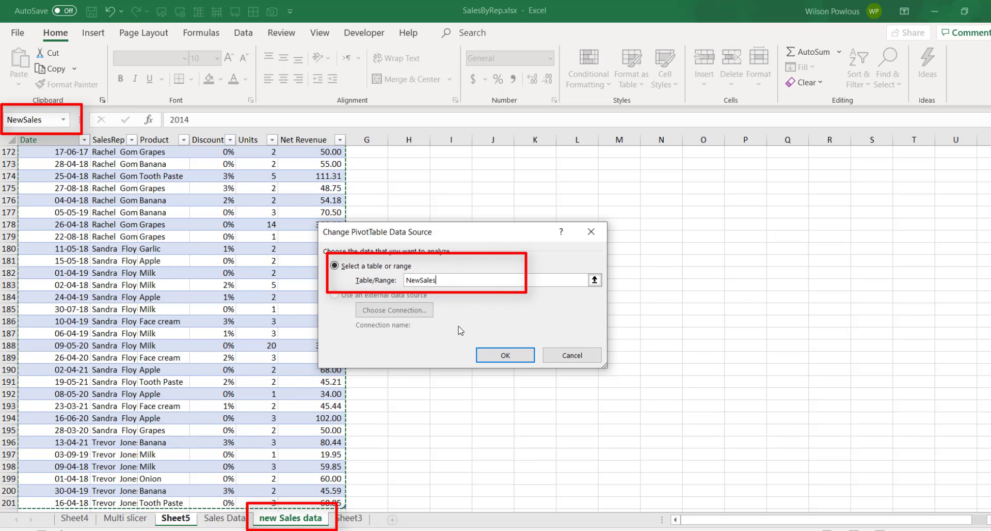
click(501, 355)
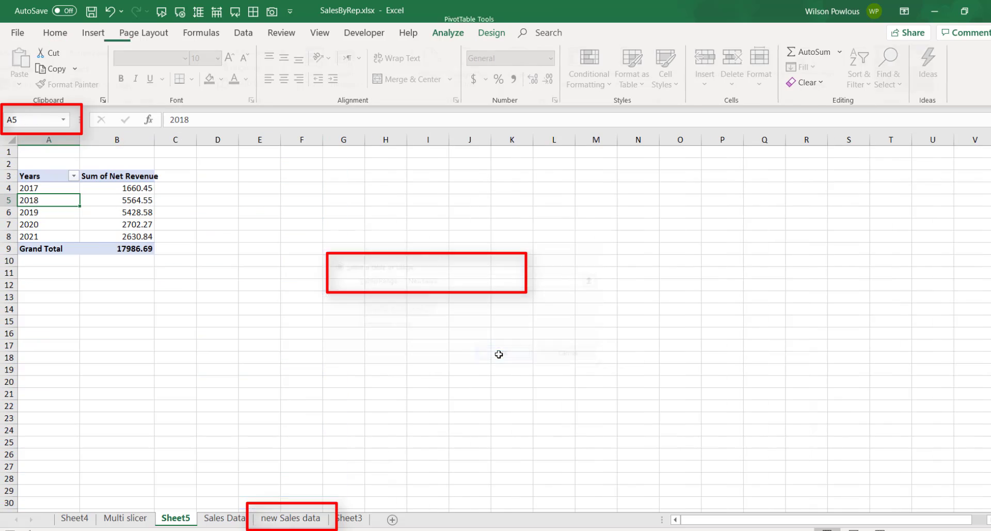
Go through the year rows of the Sheet5 pivot table and refresh it
click(66, 219)
click(50, 192)
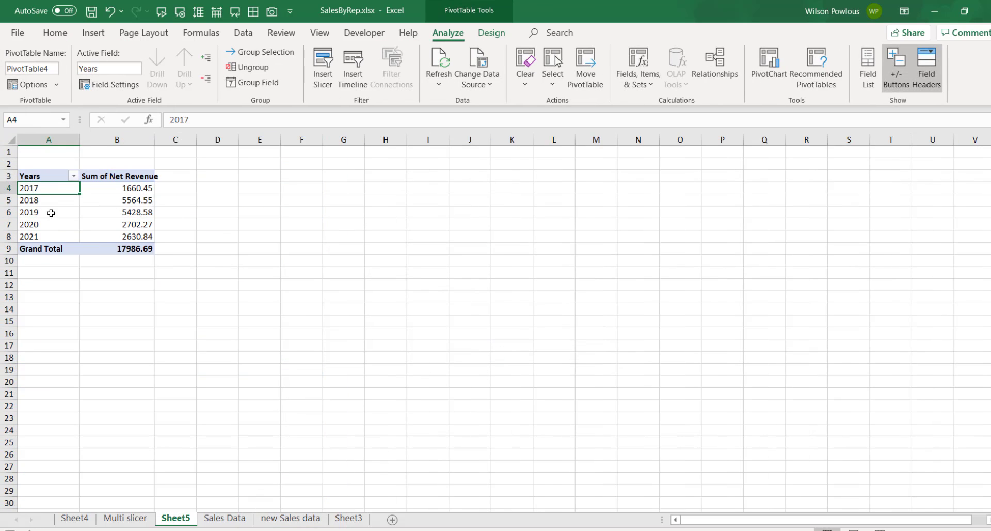
click(51, 214)
click(51, 225)
click(52, 236)
right_click(112, 201)
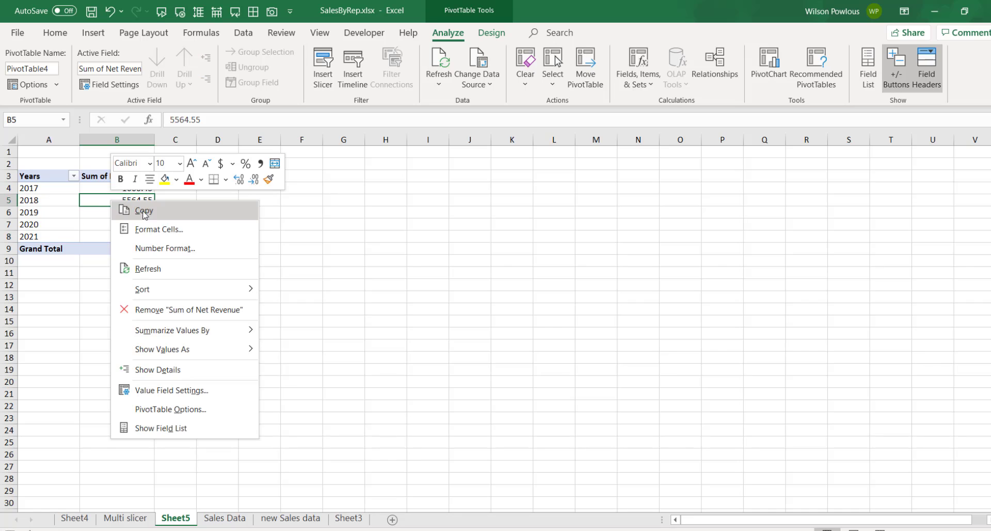
click(163, 269)
Verify the data source assigned to the Sheet5 pivot table, and close the settings without changing it
click(64, 211)
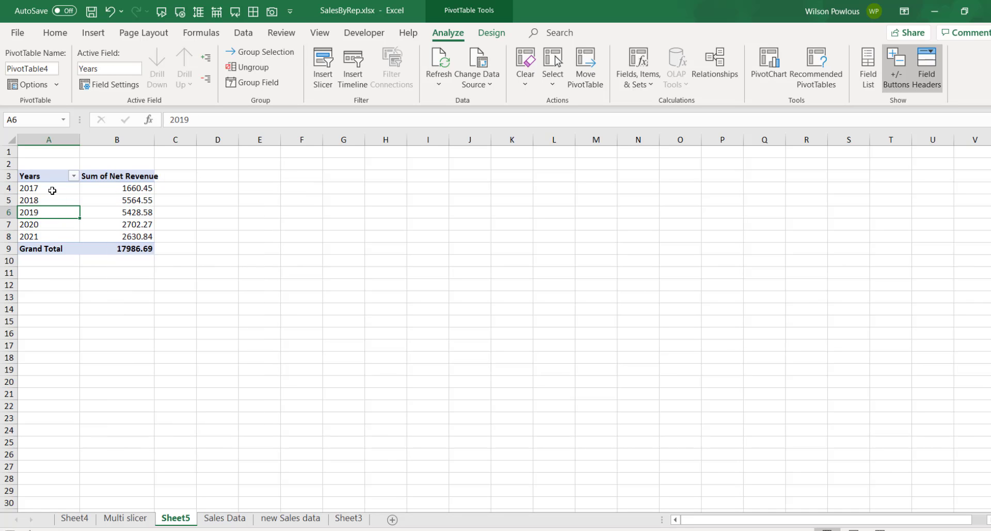
click(51, 190)
click(480, 86)
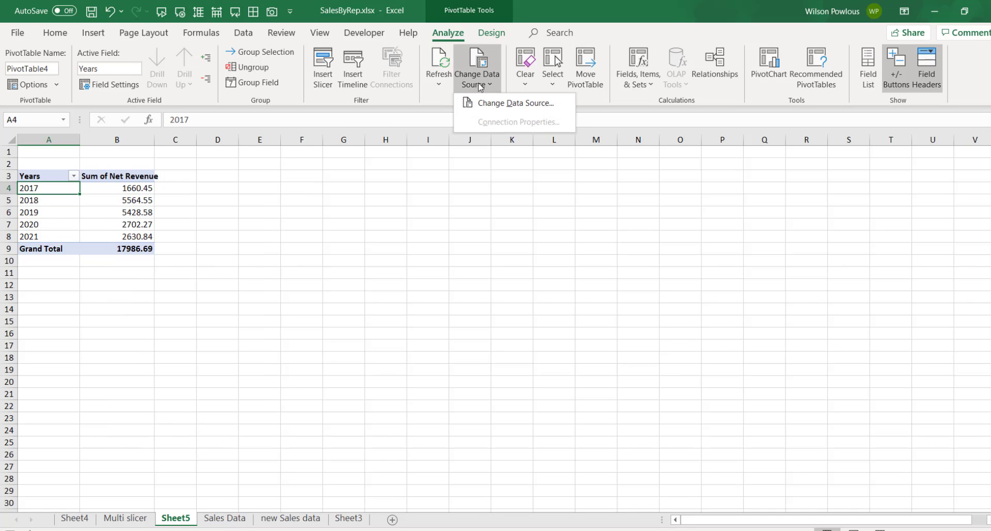
click(495, 103)
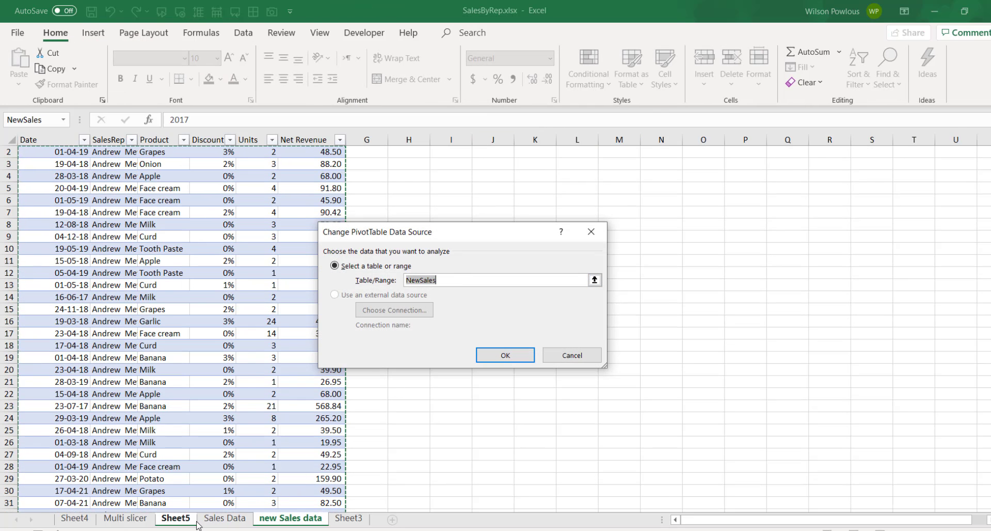
click(571, 355)
Review the year labels and the net revenue values in the Years pivot table
click(102, 197)
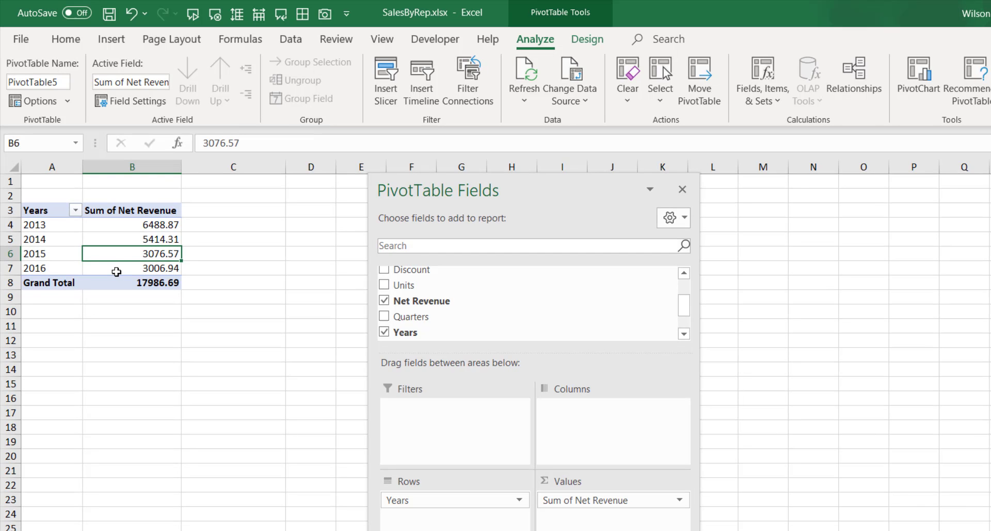
click(60, 230)
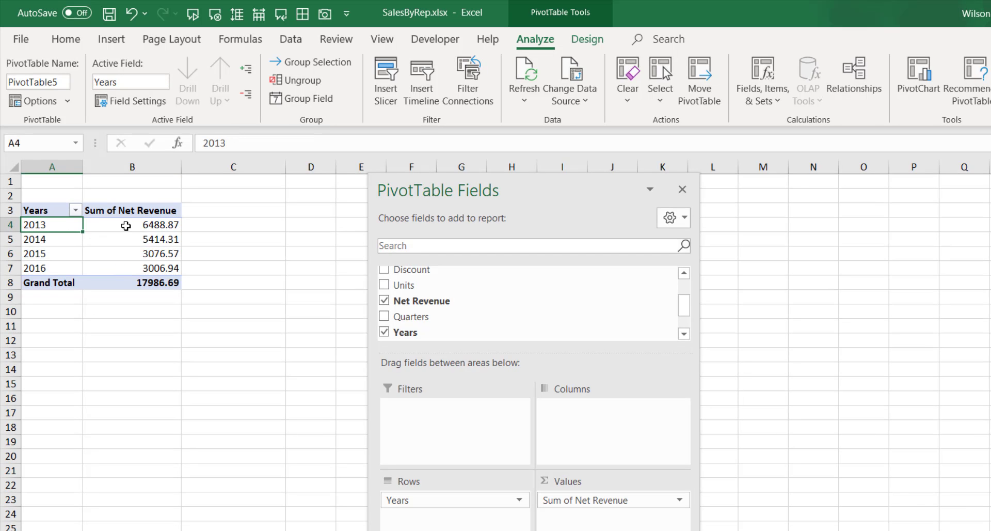
click(126, 226)
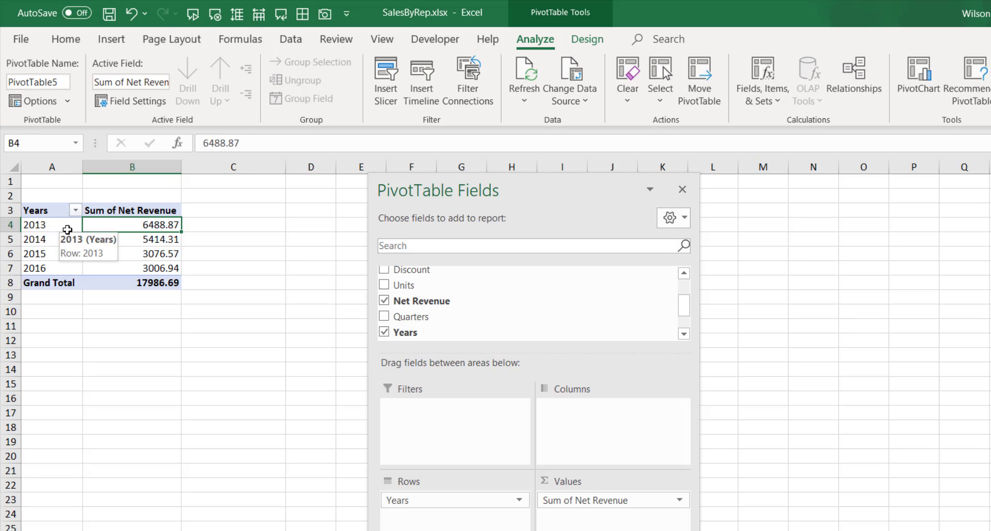
click(65, 229)
click(66, 240)
click(66, 254)
click(66, 266)
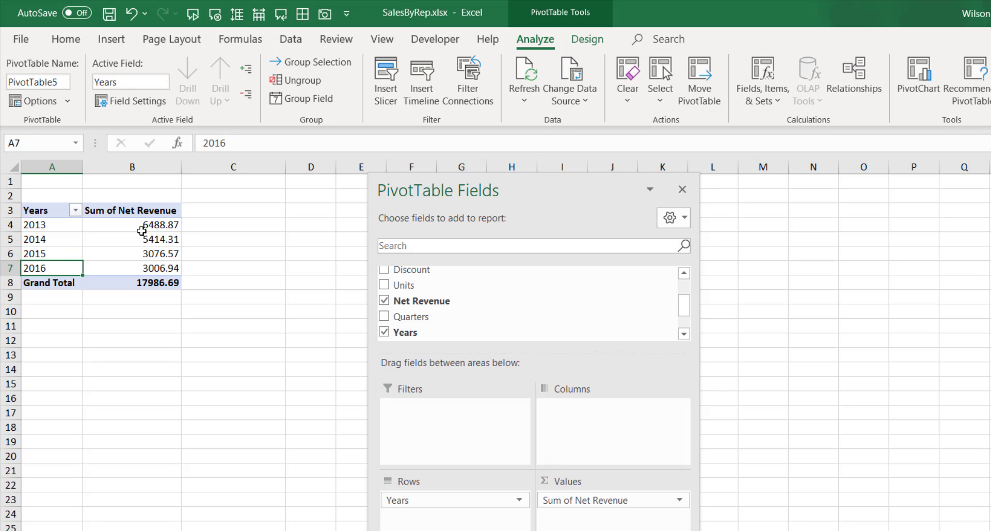
drag(144, 221, 142, 262)
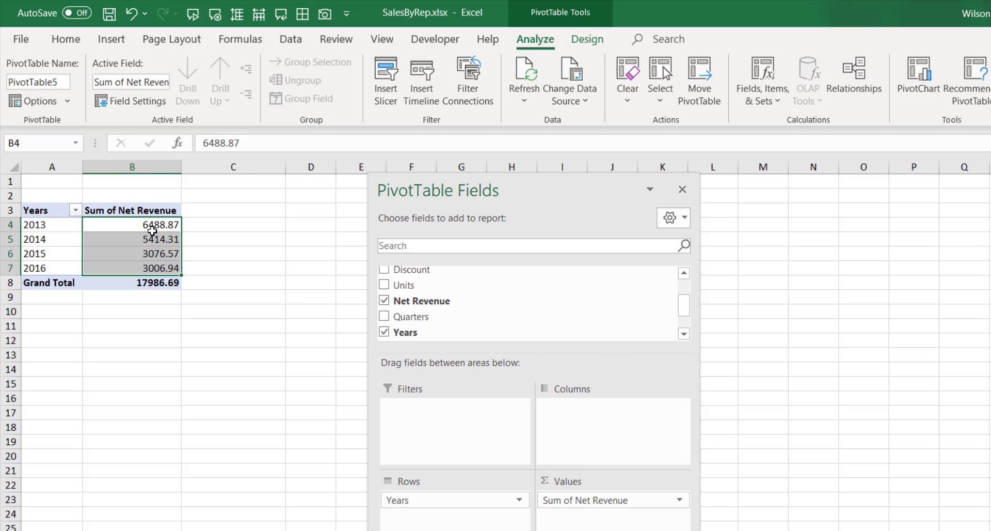
click(153, 232)
click(154, 253)
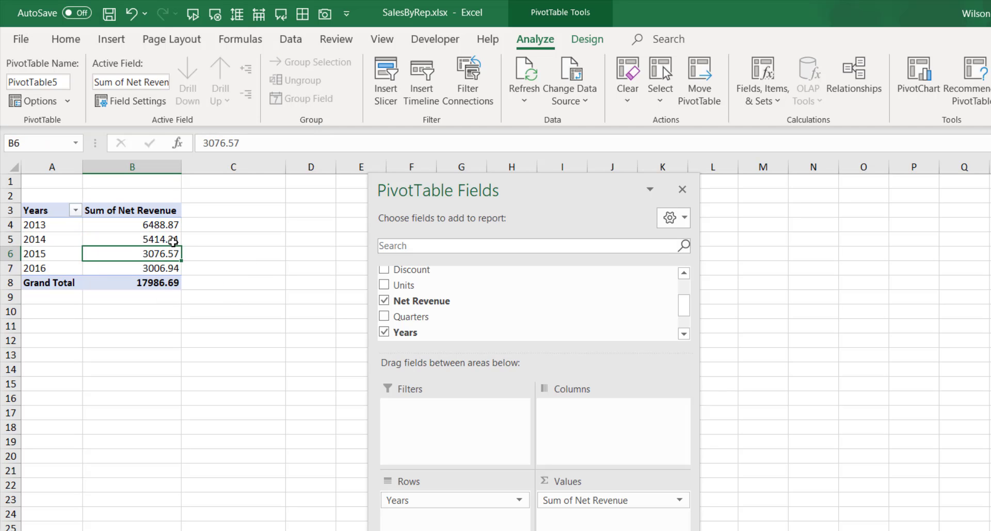
Compare the net revenue of 2014 with the neighbouring years in the Years pivot table
click(166, 240)
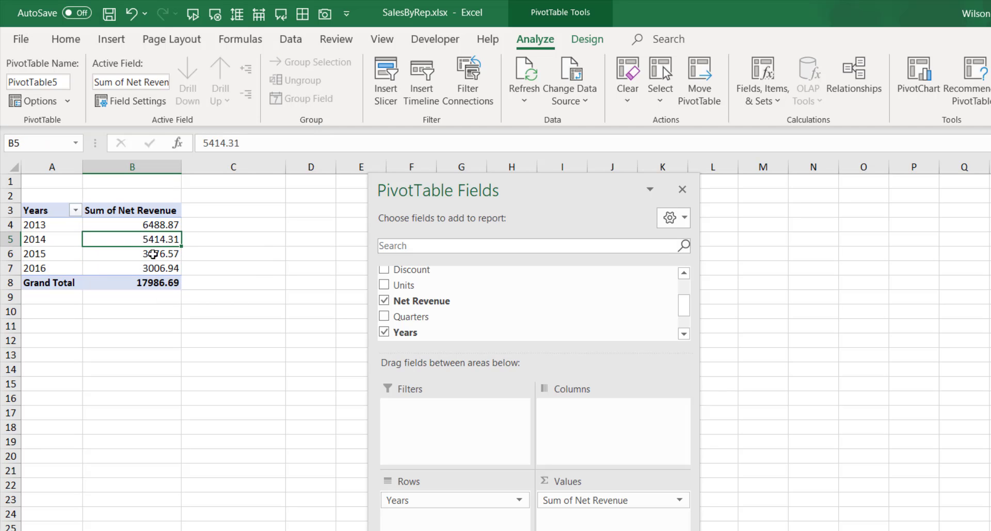
click(56, 241)
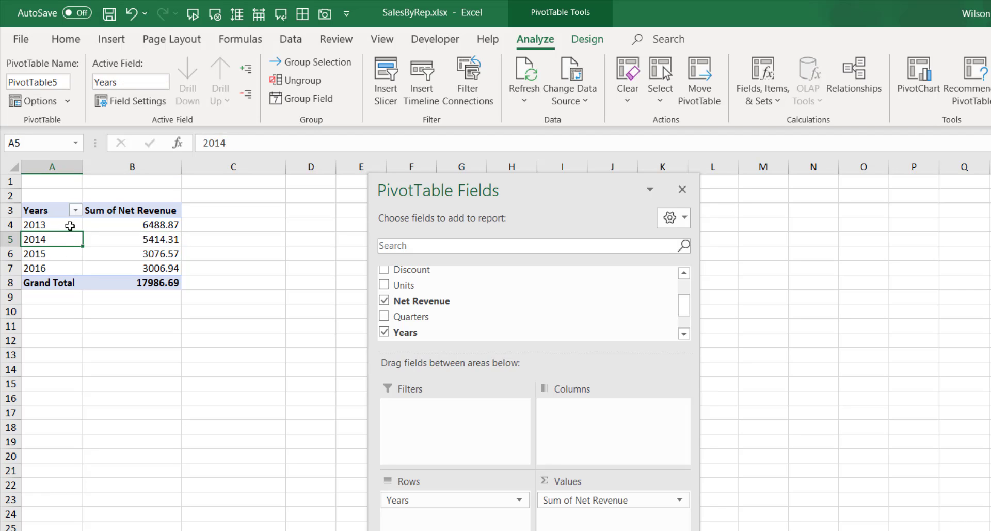
click(70, 226)
click(72, 257)
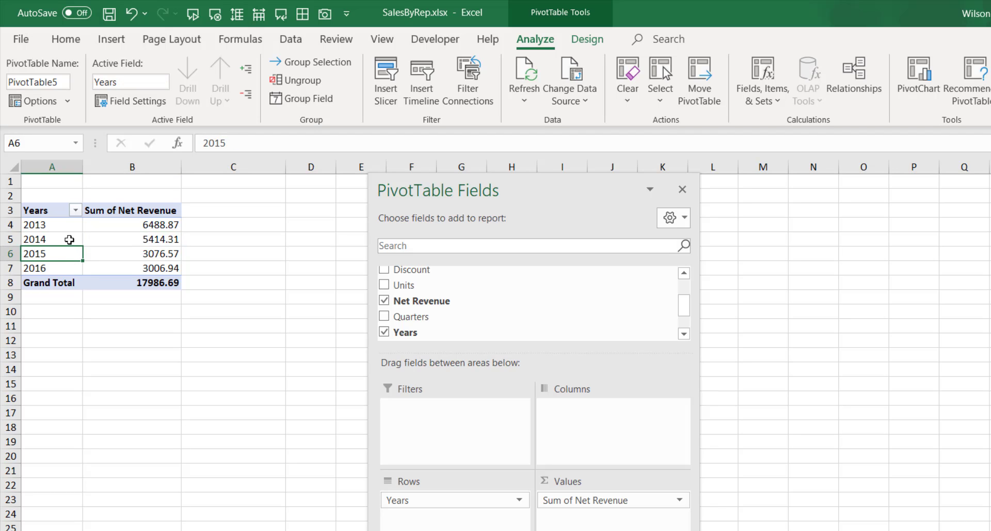
click(70, 240)
click(63, 270)
click(68, 255)
Calculate the year-over-year revenue difference beside the pivot table with =B5-B4 in C5 and fill it down to C7
click(218, 240)
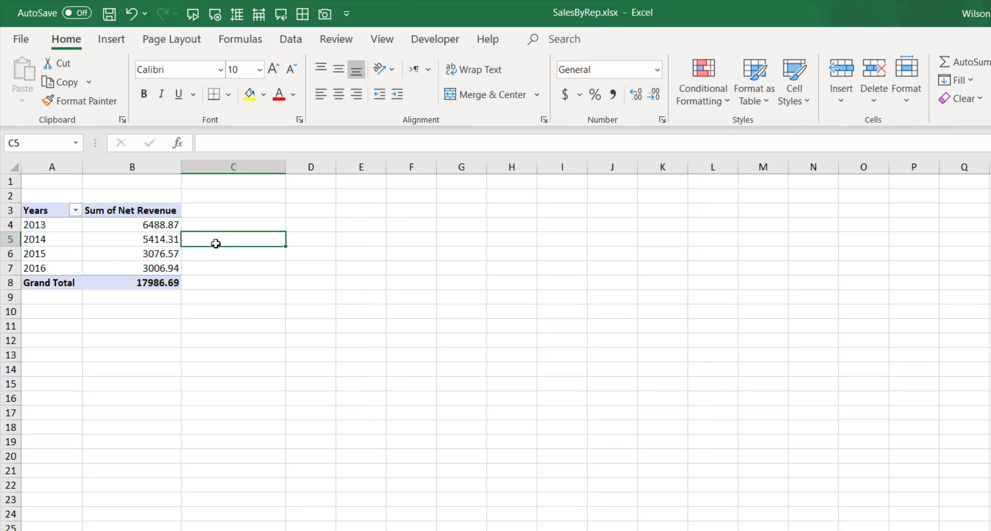
text(=)
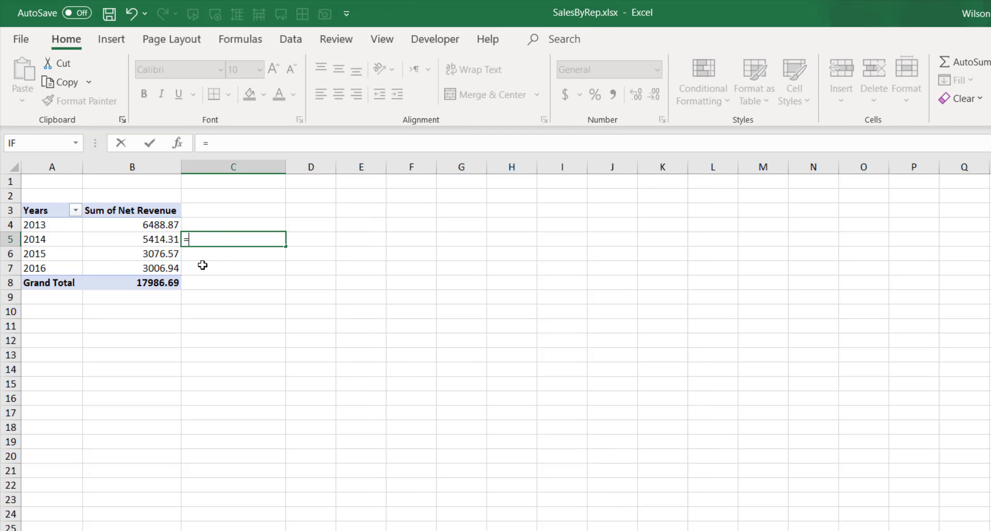
click(151, 238)
text(-)
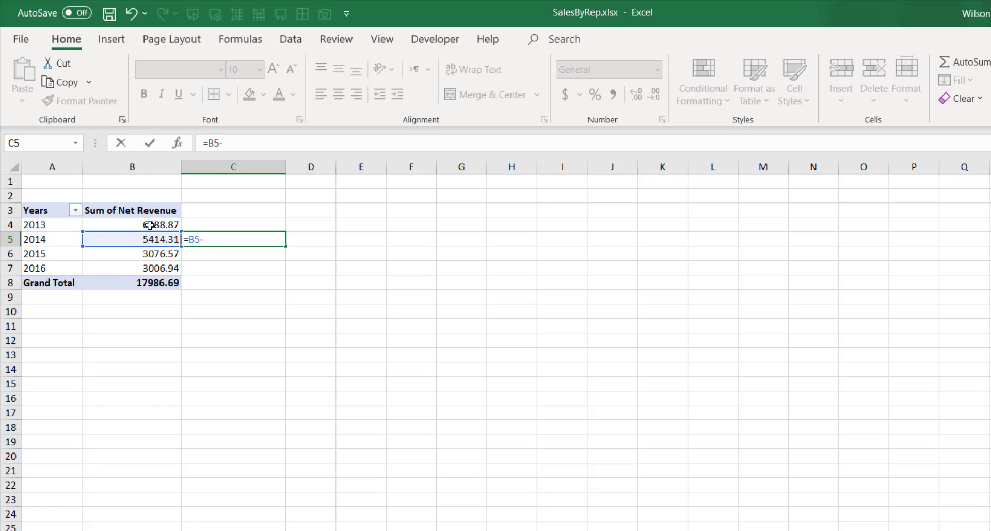
click(150, 225)
key(Return)
click(261, 244)
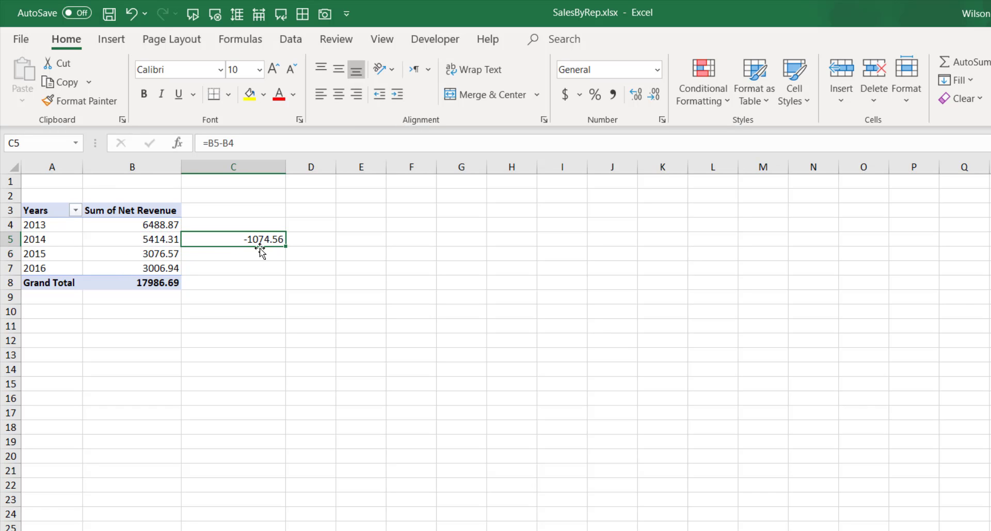
drag(286, 249, 285, 275)
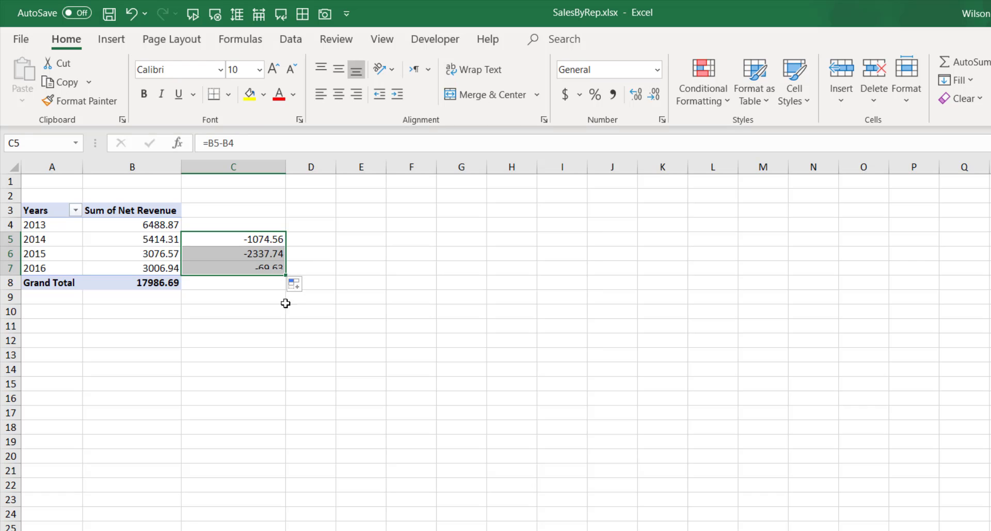
Filter 2013, 2014 and 2016 out of the Years pivot table and check the difference formulas in column C
click(122, 249)
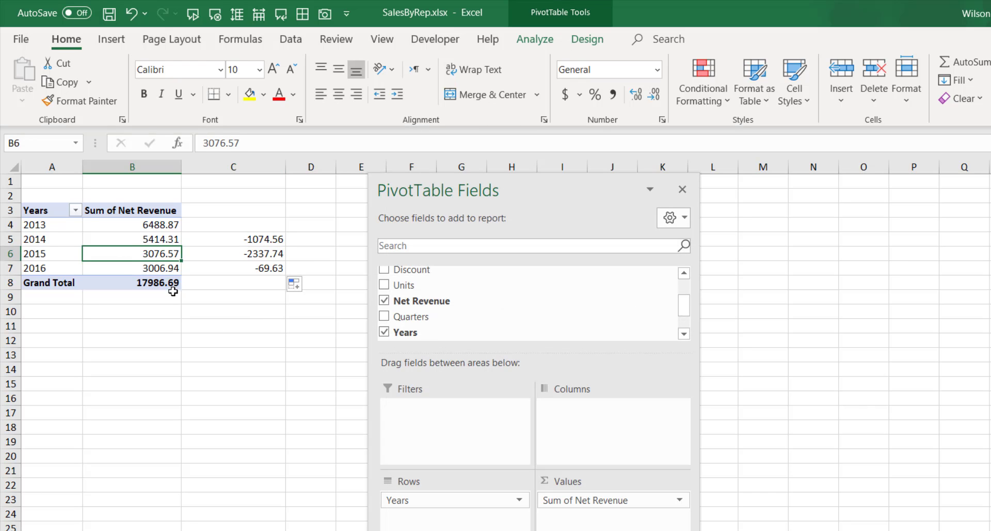
click(75, 210)
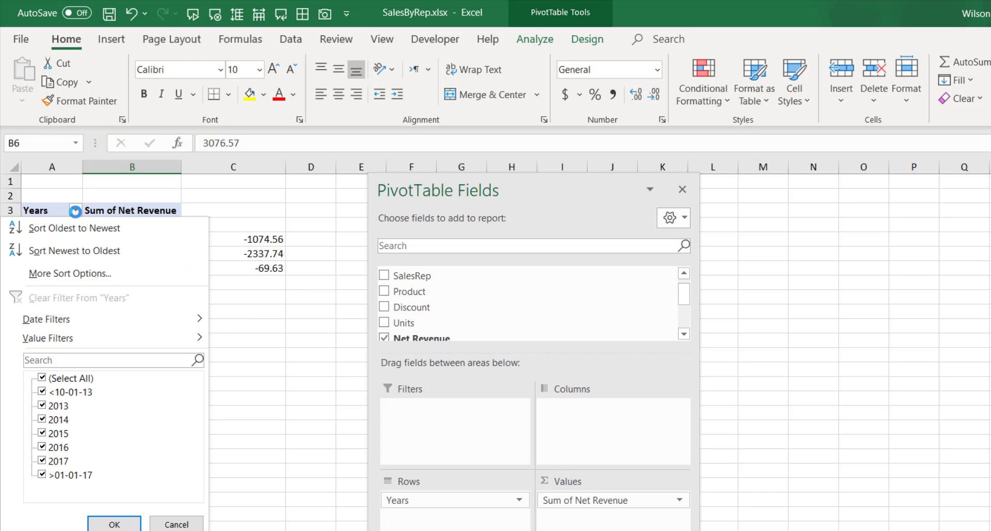
click(42, 405)
click(42, 419)
click(42, 447)
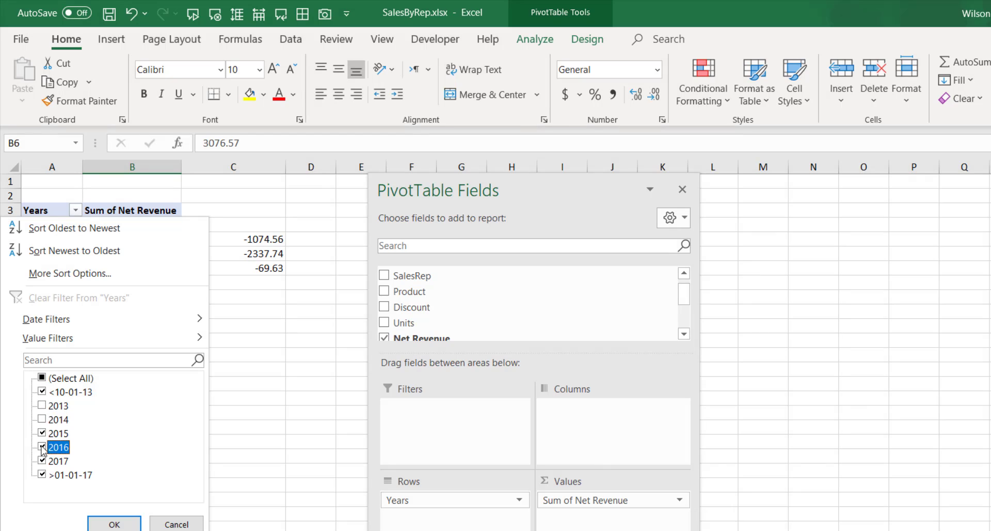
click(118, 523)
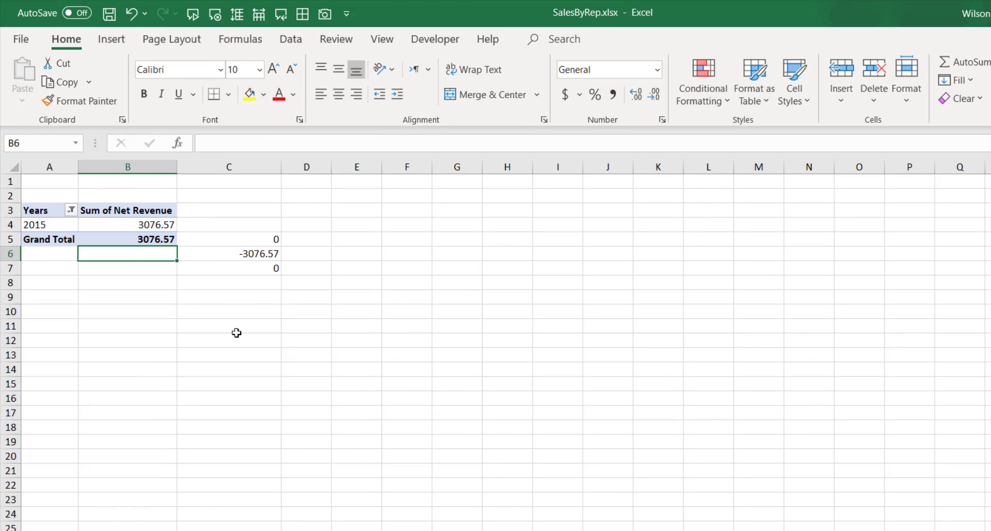
click(235, 254)
click(244, 233)
click(244, 267)
click(240, 279)
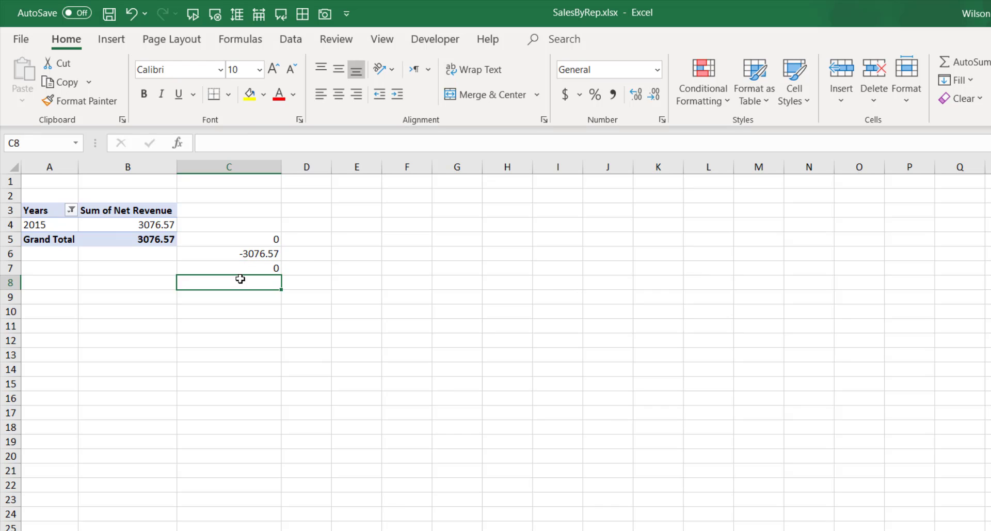
click(243, 254)
Clear the Years filter and delete column C with the manual difference formulas
click(71, 209)
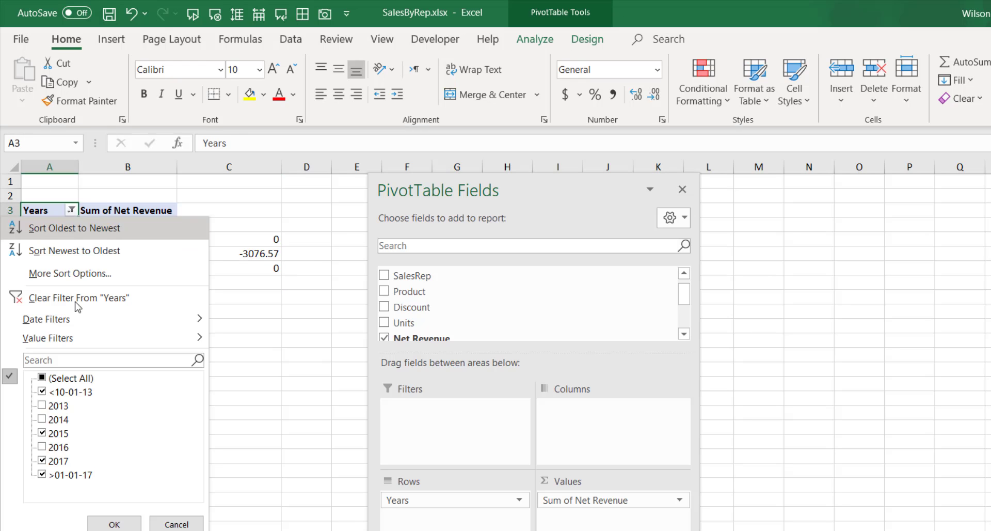
click(41, 296)
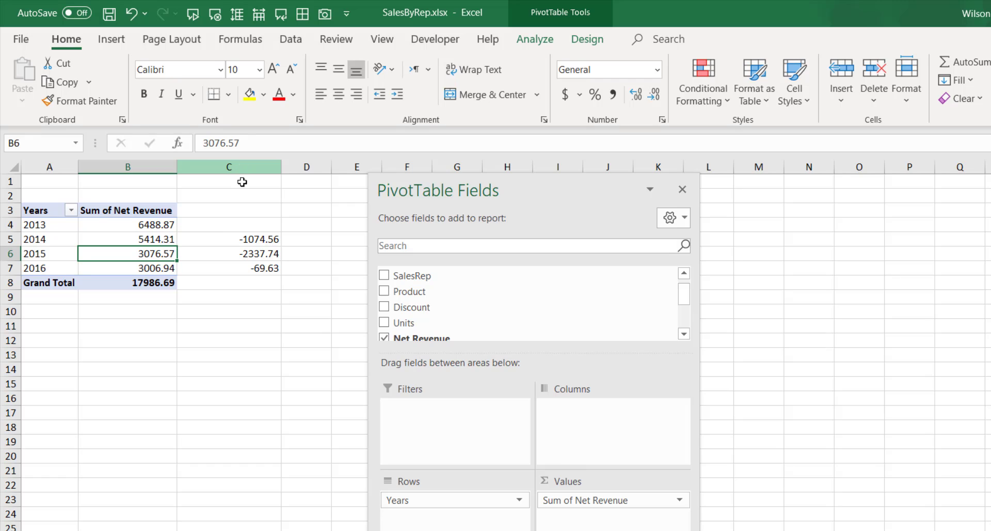
click(239, 163)
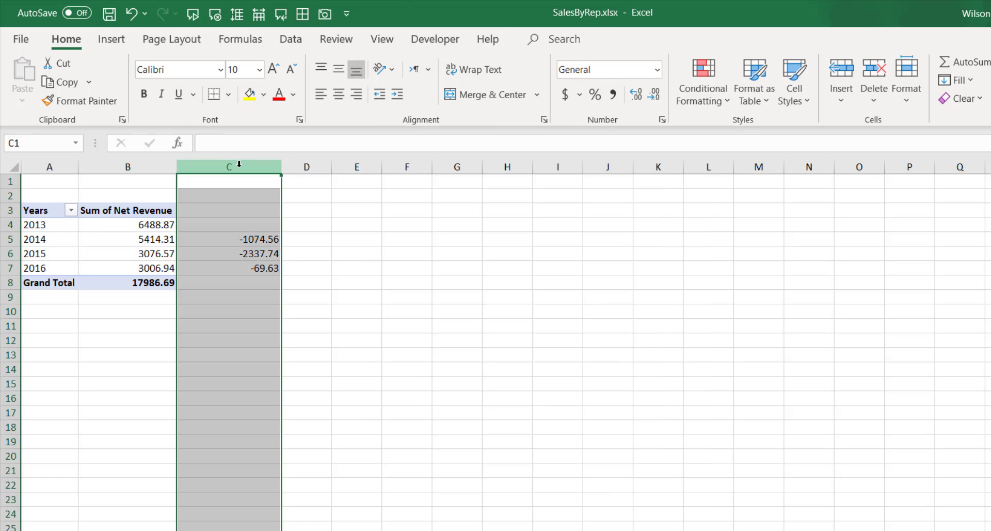
key(ctrl+z)
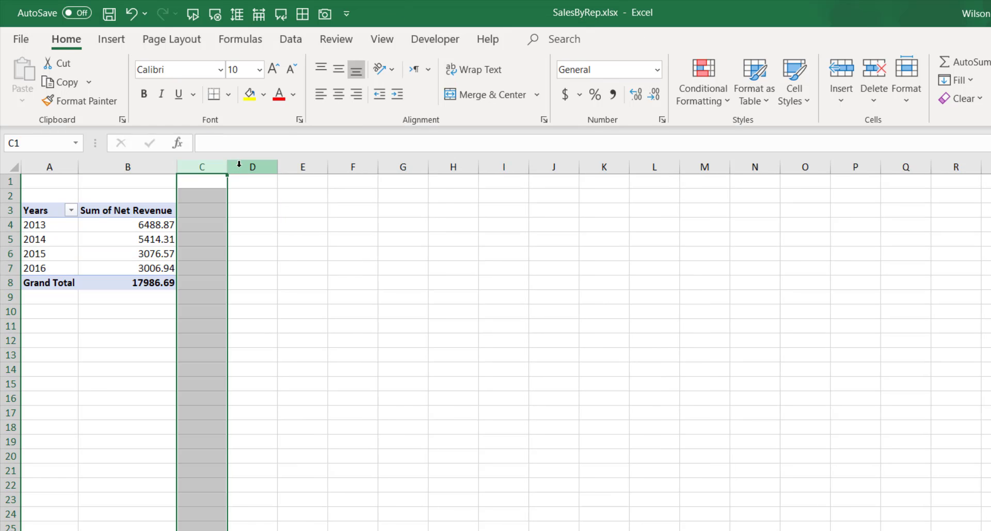
Add Net Revenue to the pivot table's values a second time and close the field list
click(91, 238)
scroll(573, 319, down, 3)
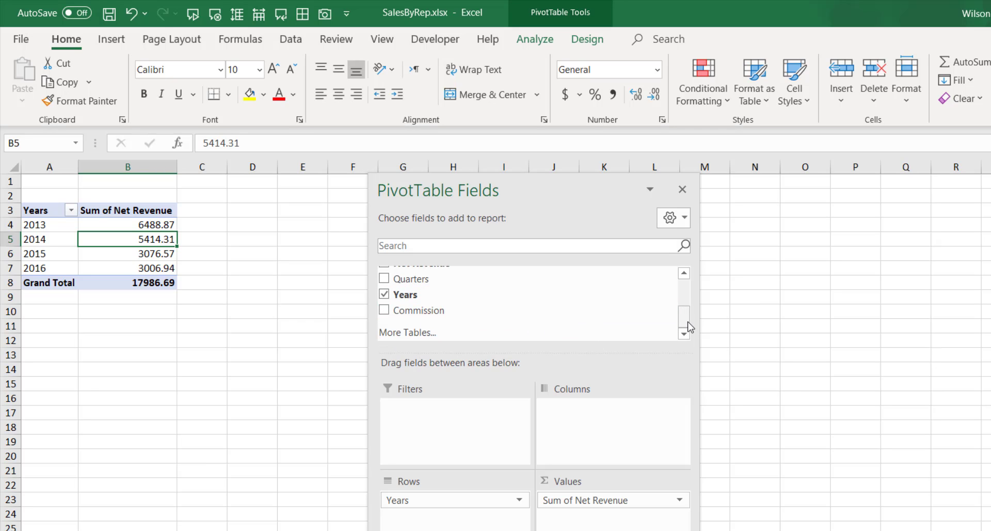
drag(685, 327, 687, 315)
drag(472, 300, 612, 514)
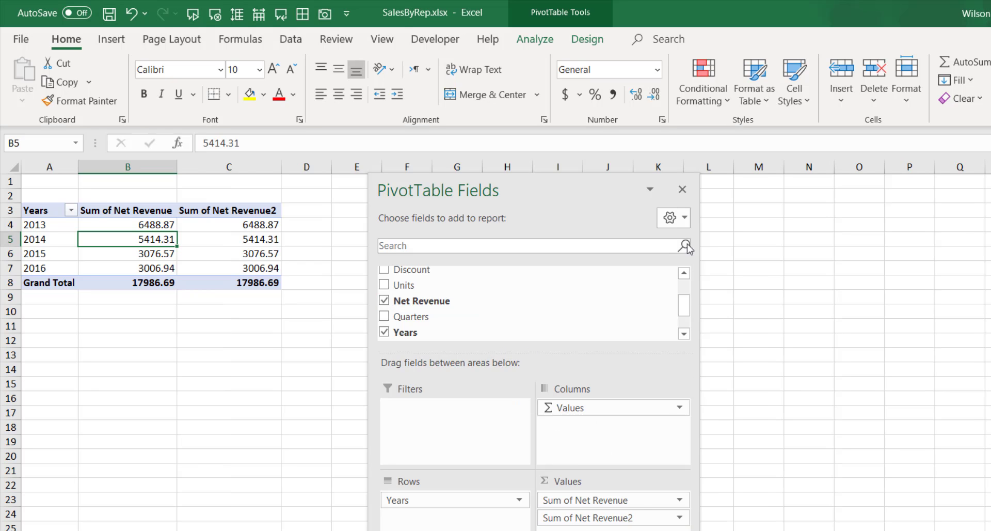
click(683, 190)
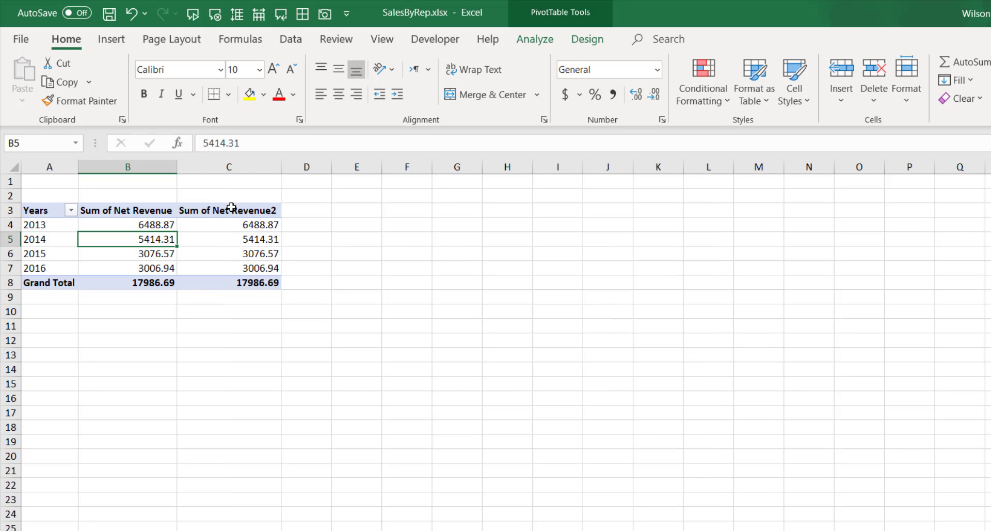
Rename the second net revenue value column in C3 as Diff
click(232, 207)
text(Growt)
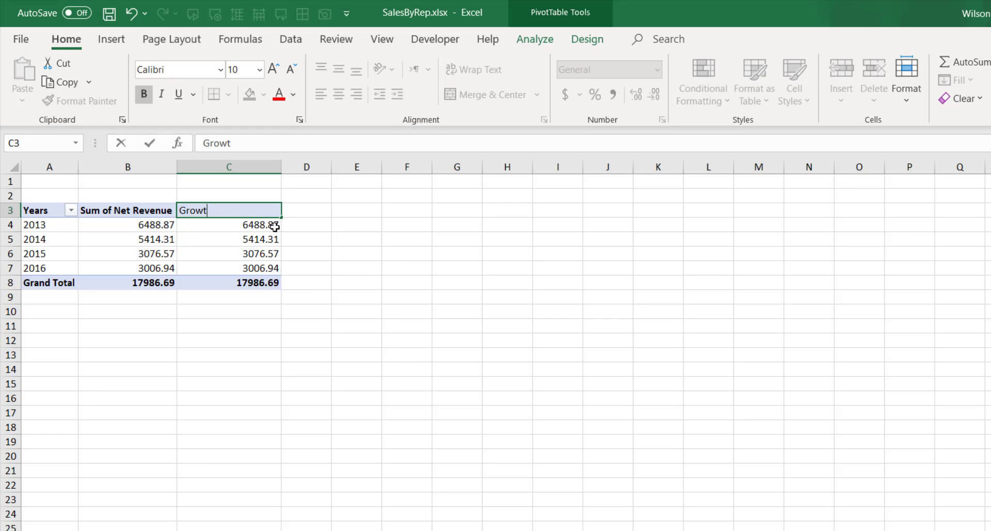
key(BackSpace)
key(BackSpace)
key(BackSpace)
text(Diff)
key(Return)
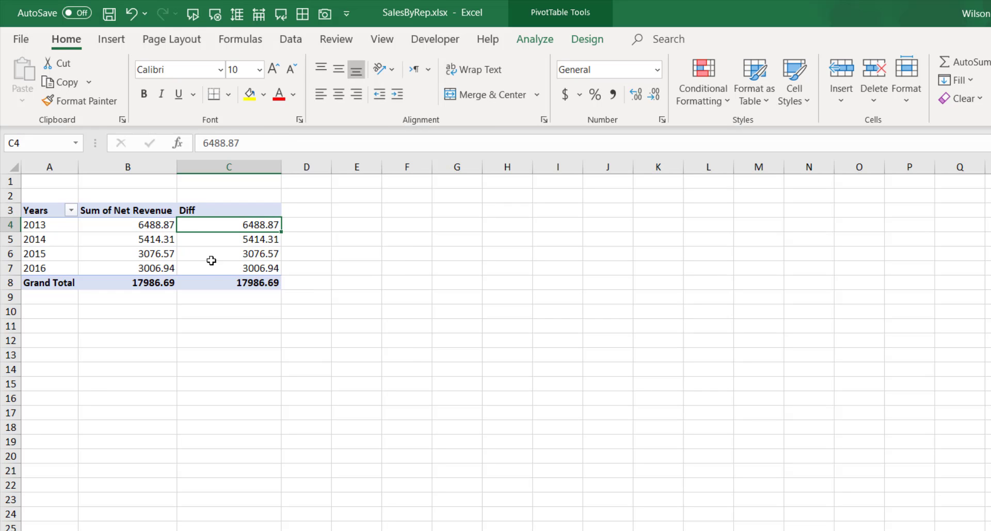
Show the Diff values as Difference From, with Years as base field and (previous) as base item
click(225, 269)
click(156, 226)
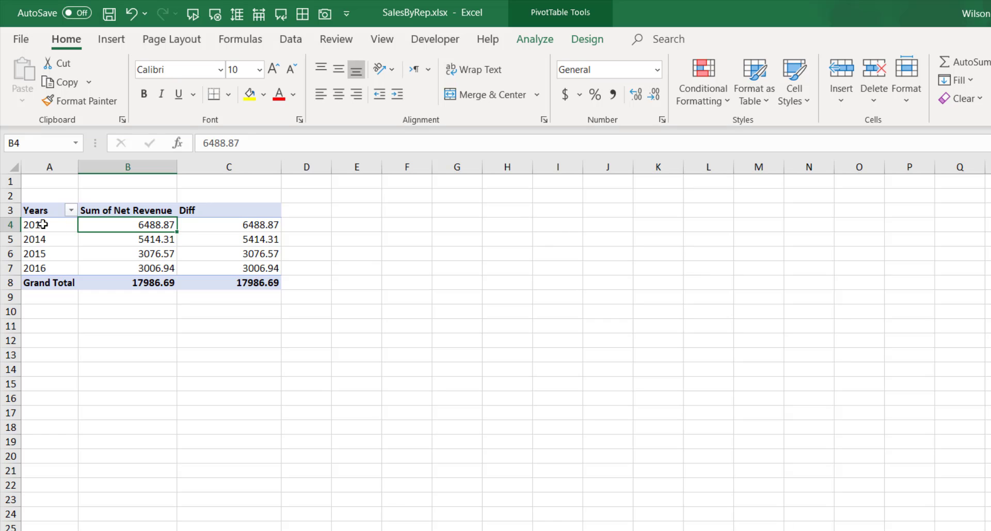
click(231, 228)
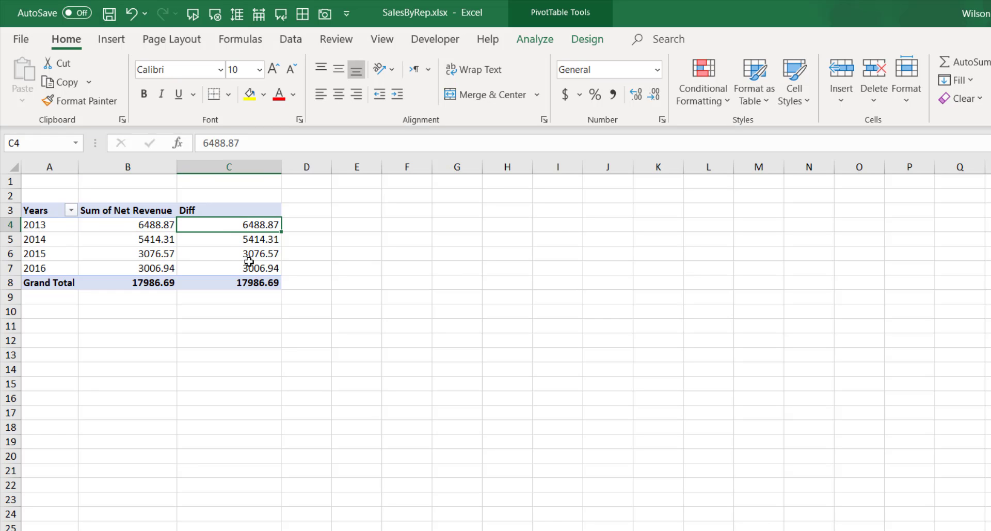
right_click(224, 224)
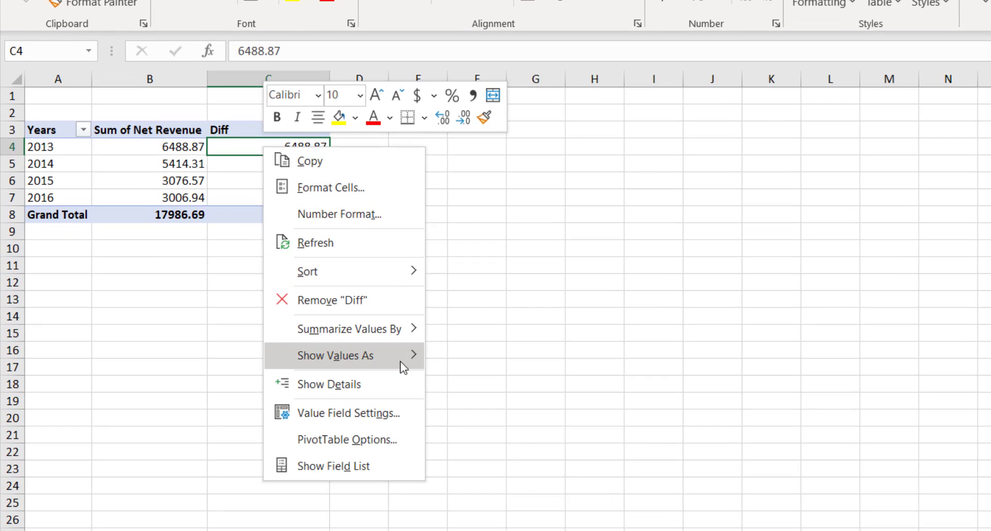
mouse_move(403, 367)
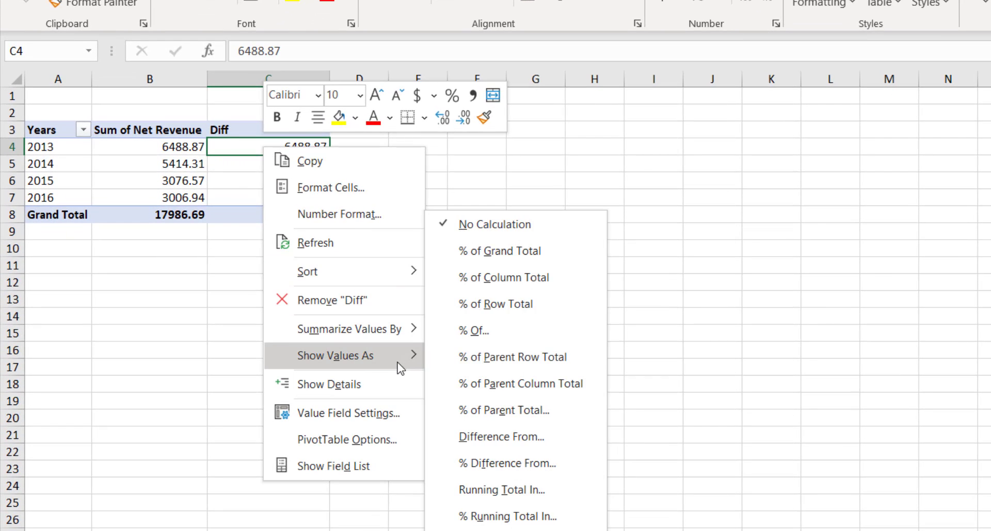
click(544, 437)
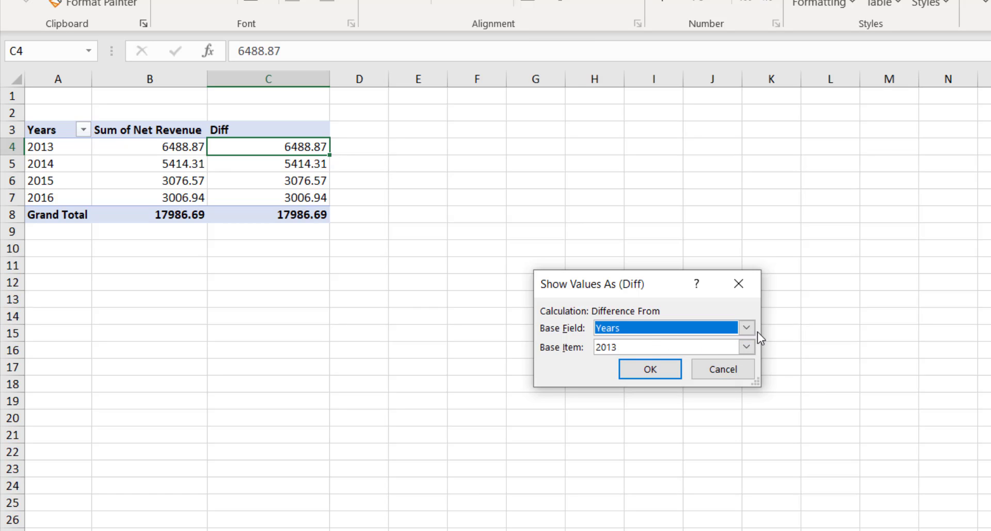
click(652, 329)
click(650, 330)
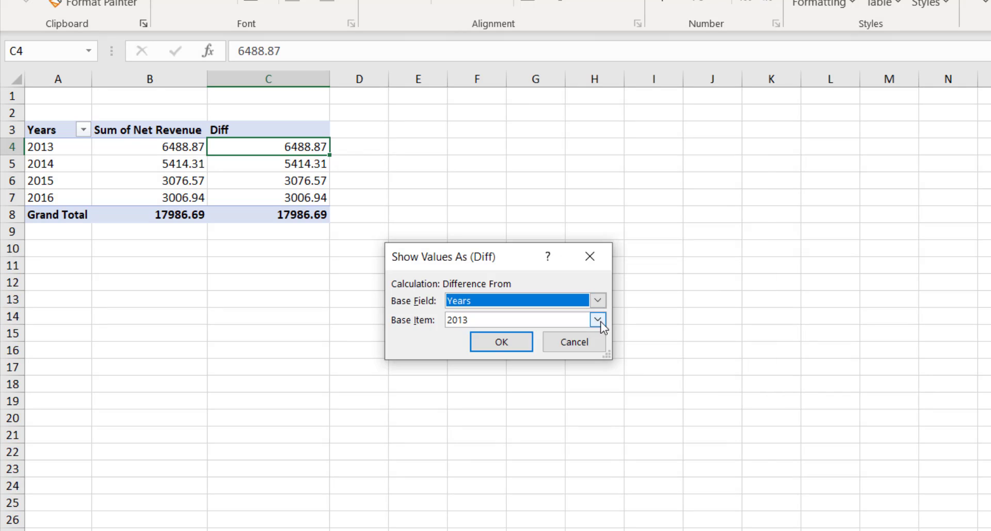
click(598, 319)
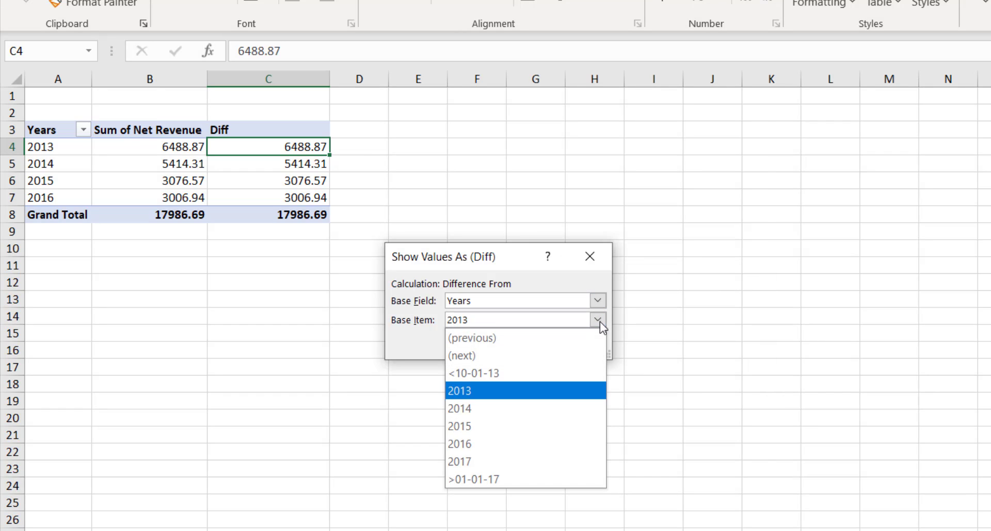
click(490, 338)
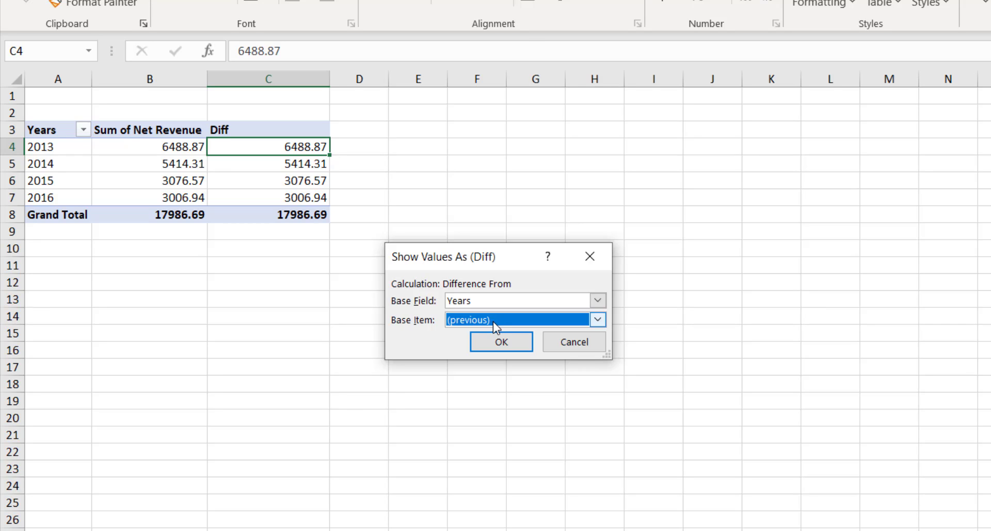
click(500, 346)
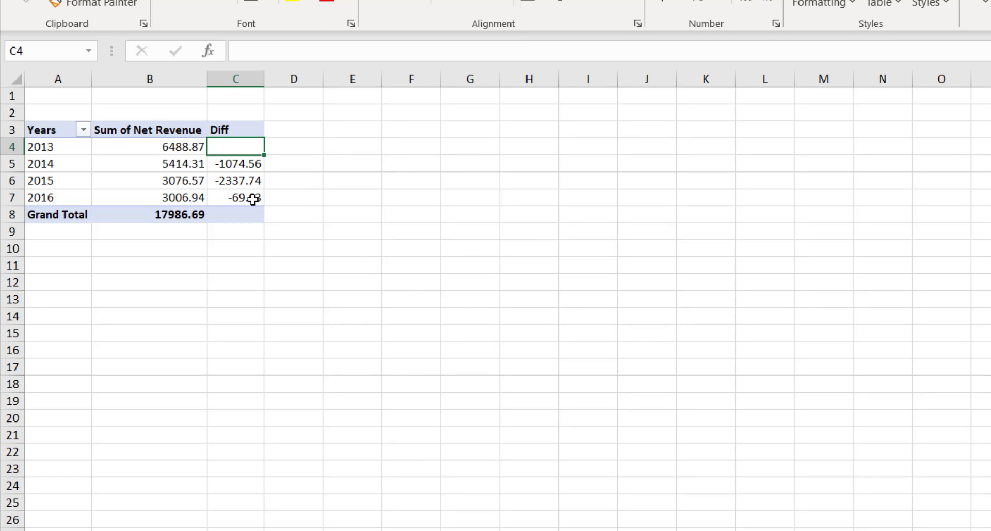
Widen columns B and C, and check the 2014 Diff value against the 2013 and 2014 net revenues
drag(199, 71, 337, 78)
click(267, 170)
click(209, 147)
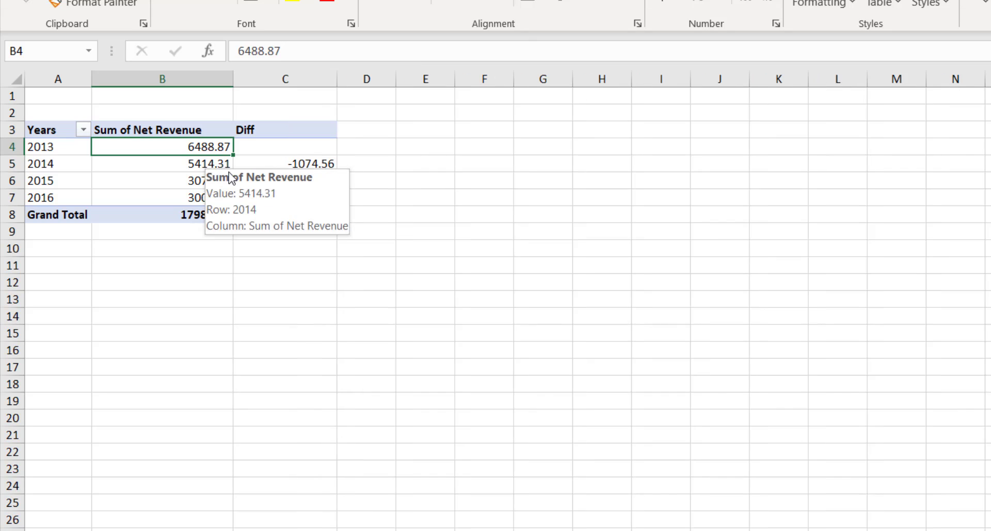
click(181, 165)
click(190, 151)
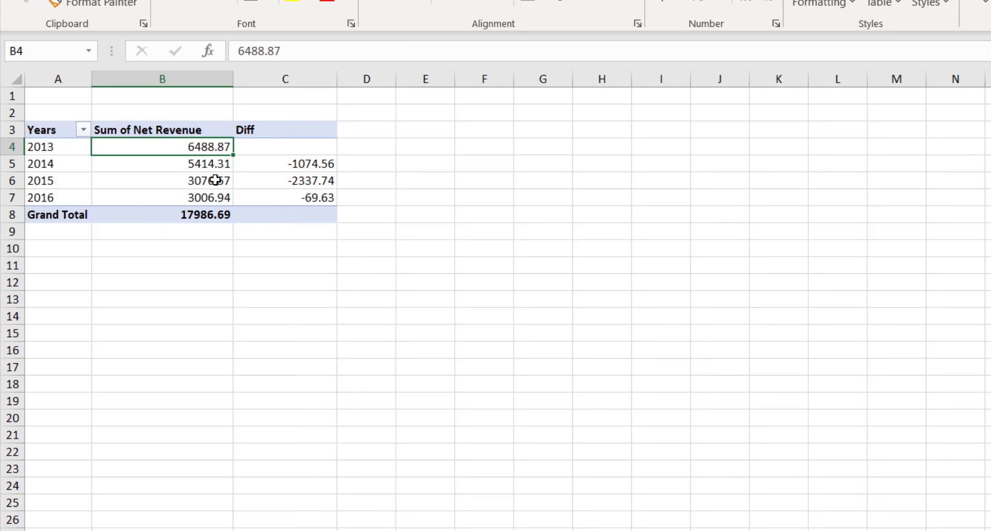
click(207, 165)
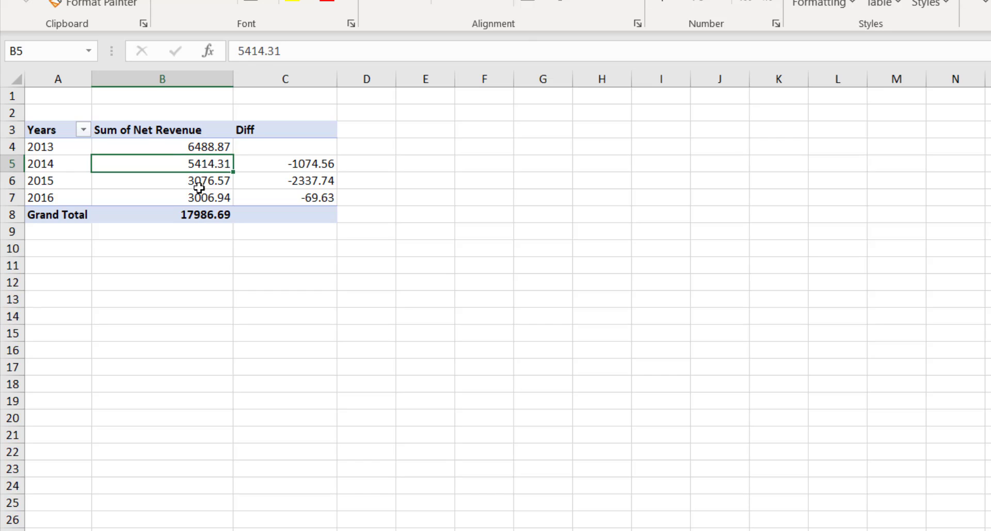
click(294, 163)
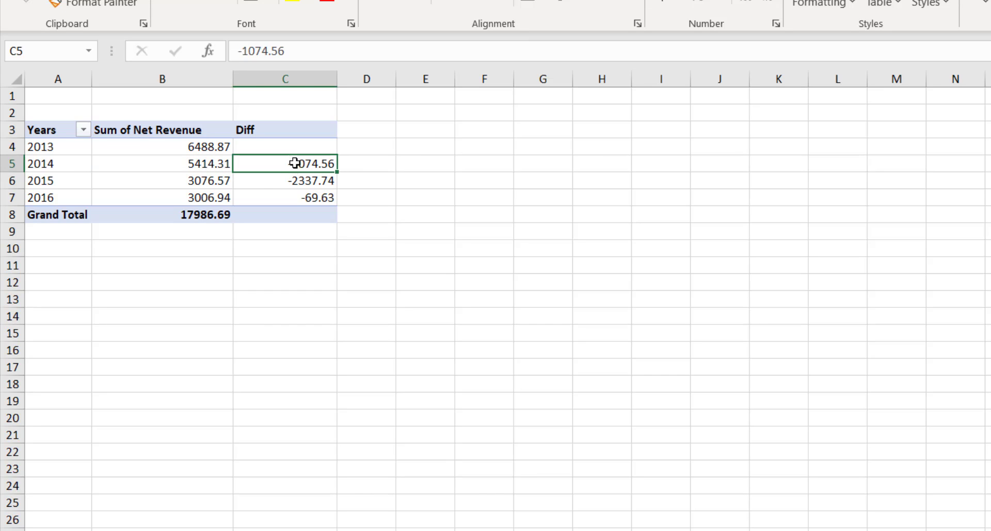
Check the 2015 and 2016 Diff values against their net revenues
click(206, 181)
click(291, 181)
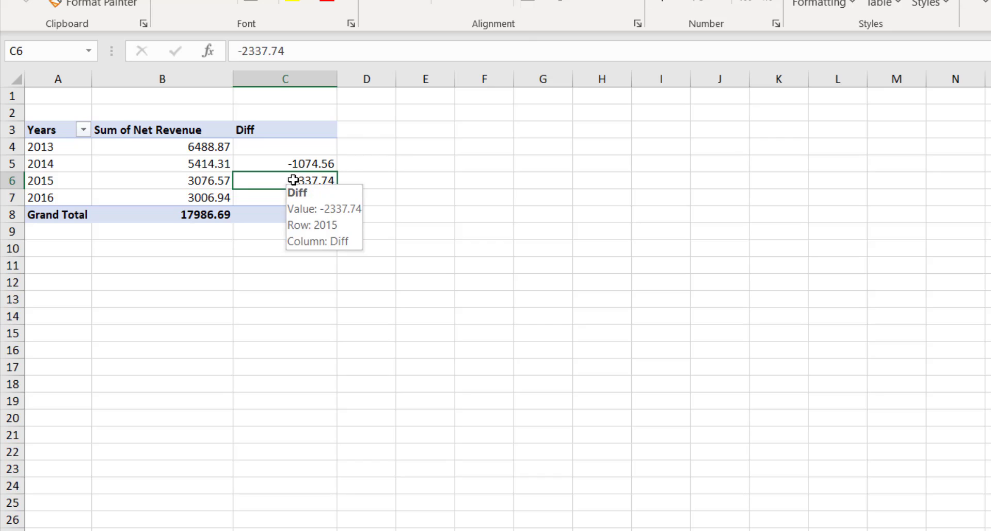
click(220, 197)
click(310, 199)
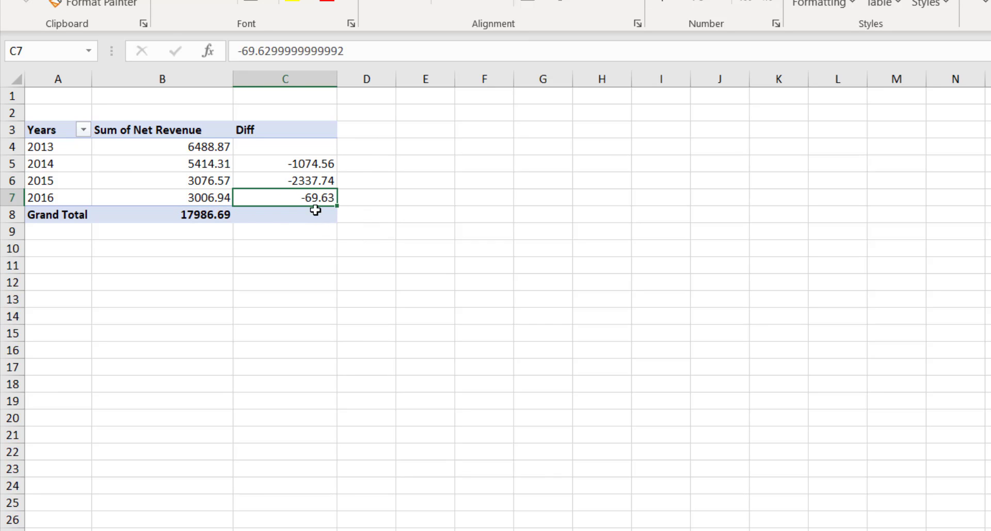
Show the Diff values as % Difference From, with Years as base field and (previous) as base item
click(296, 163)
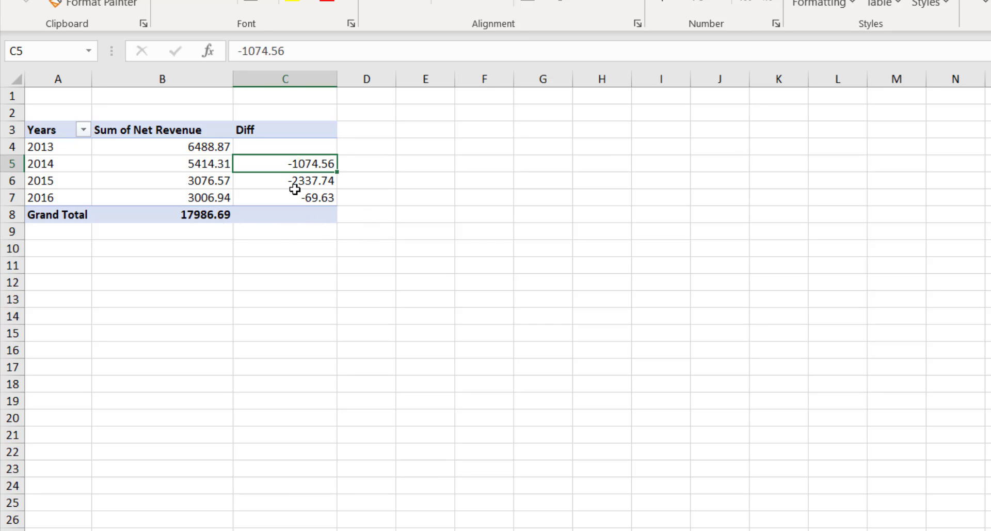
right_click(285, 164)
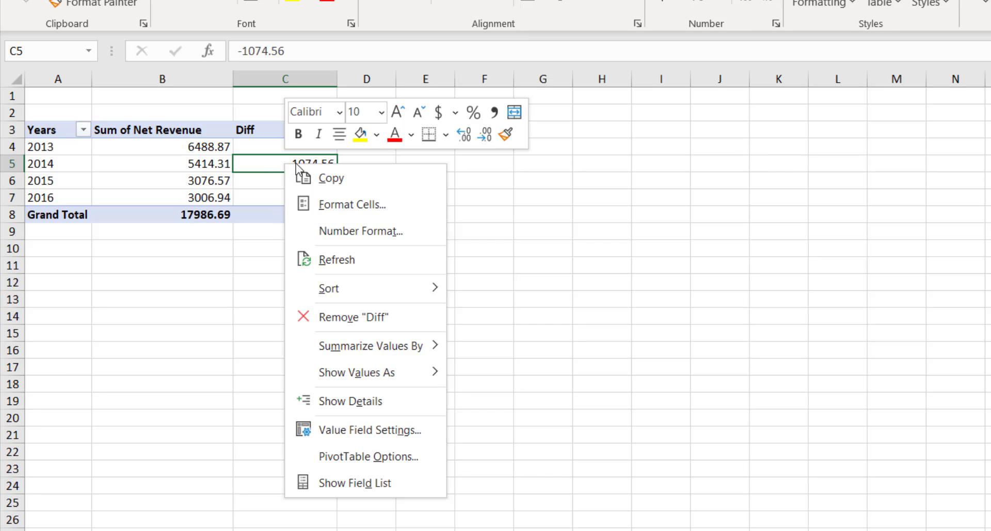
mouse_move(387, 372)
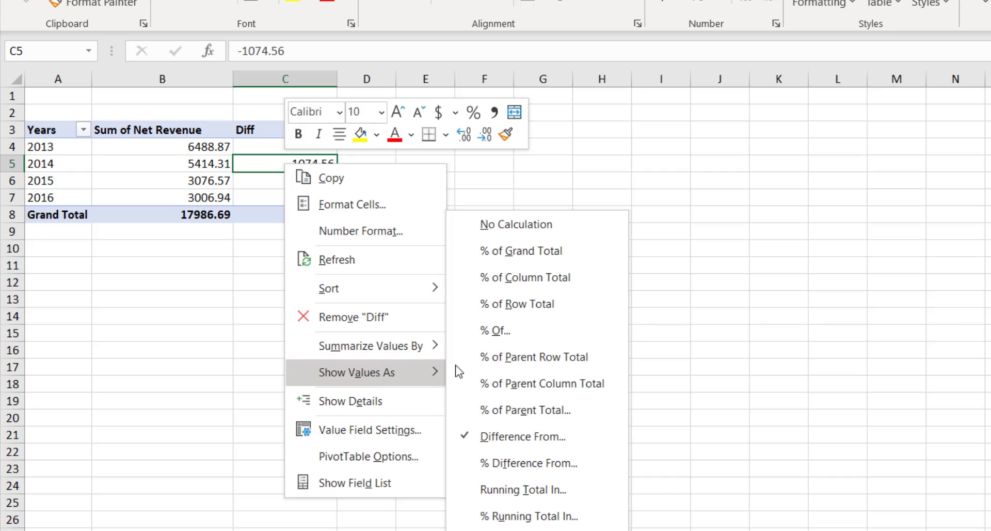
click(519, 464)
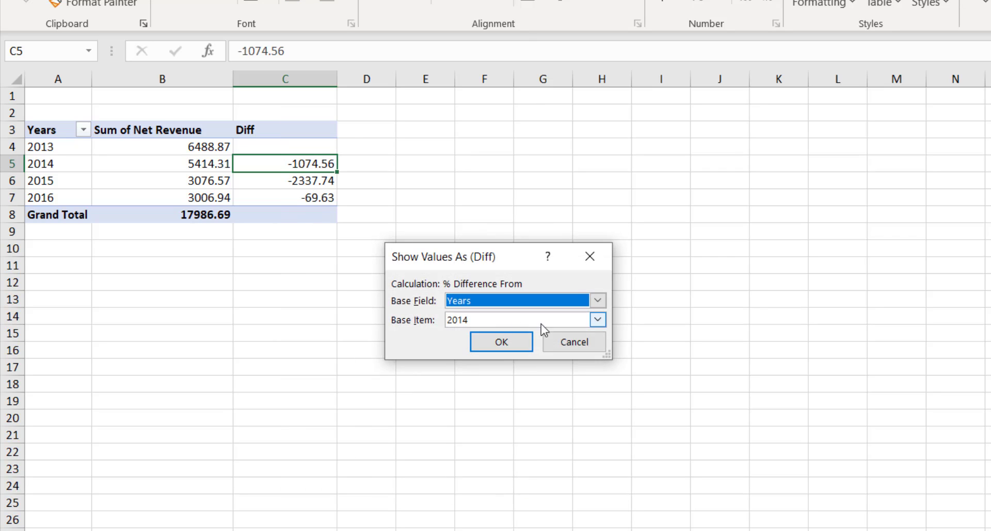
click(602, 324)
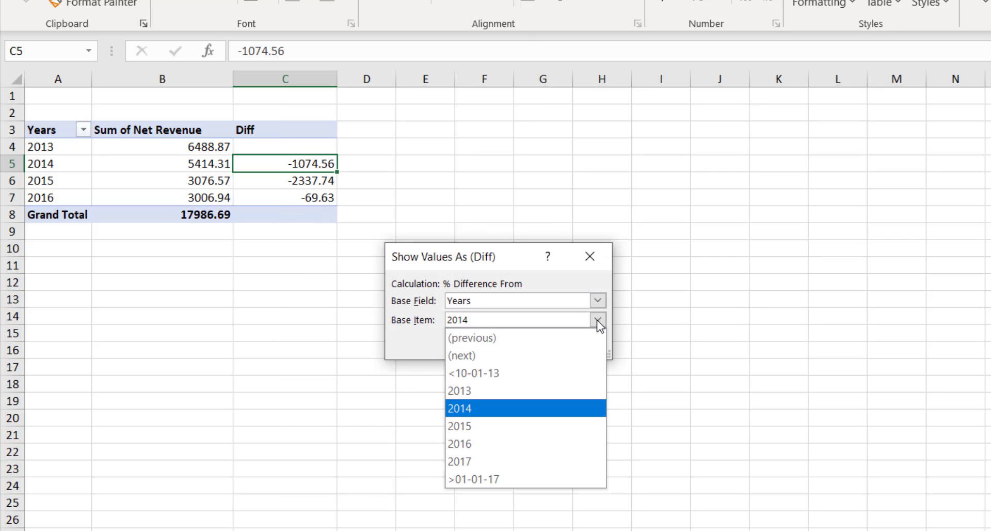
click(501, 339)
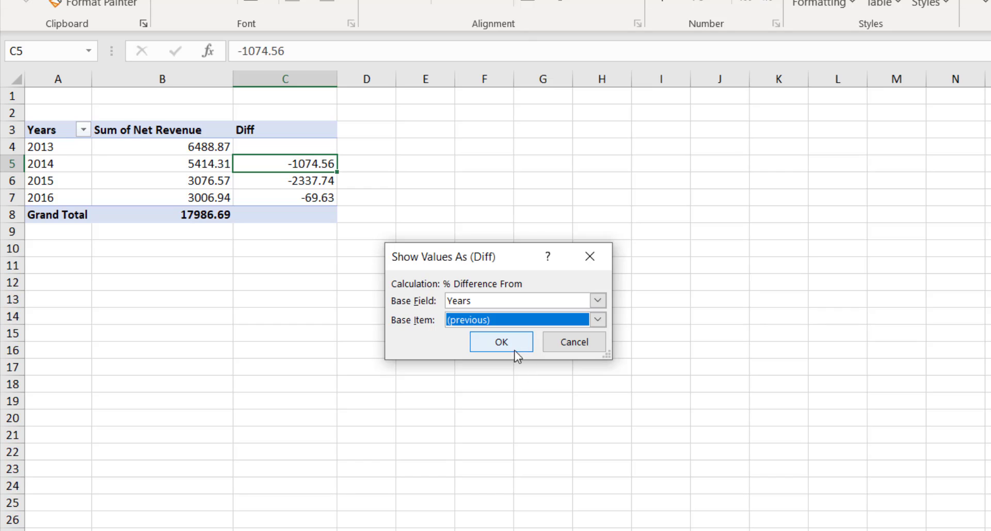
click(509, 347)
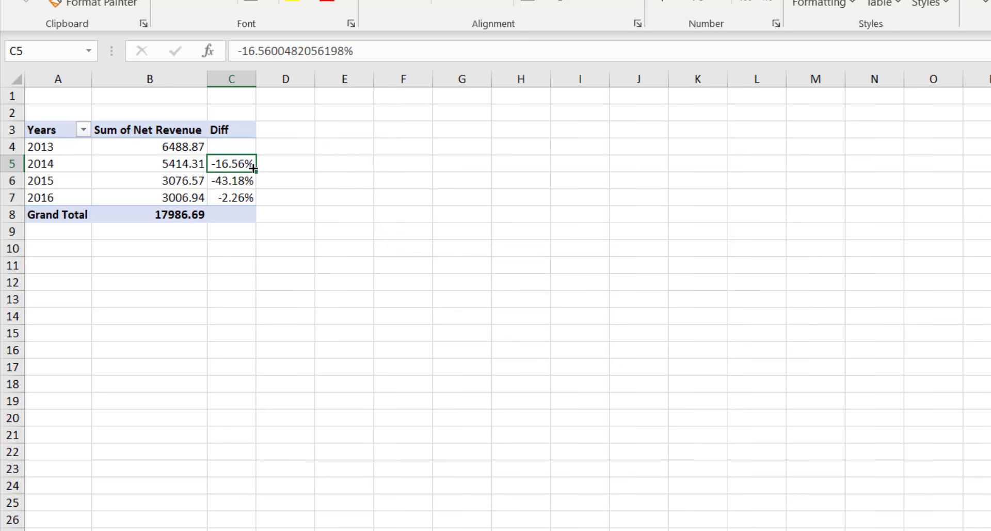
Widen columns B and C, and compare the yearly Diff percentages with the net revenues of the years they relate to
drag(207, 83, 318, 79)
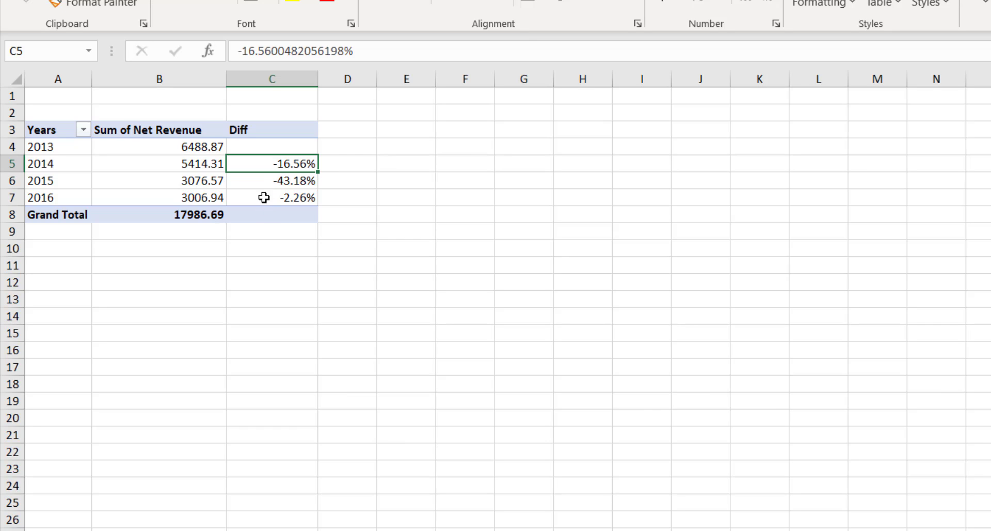
click(262, 182)
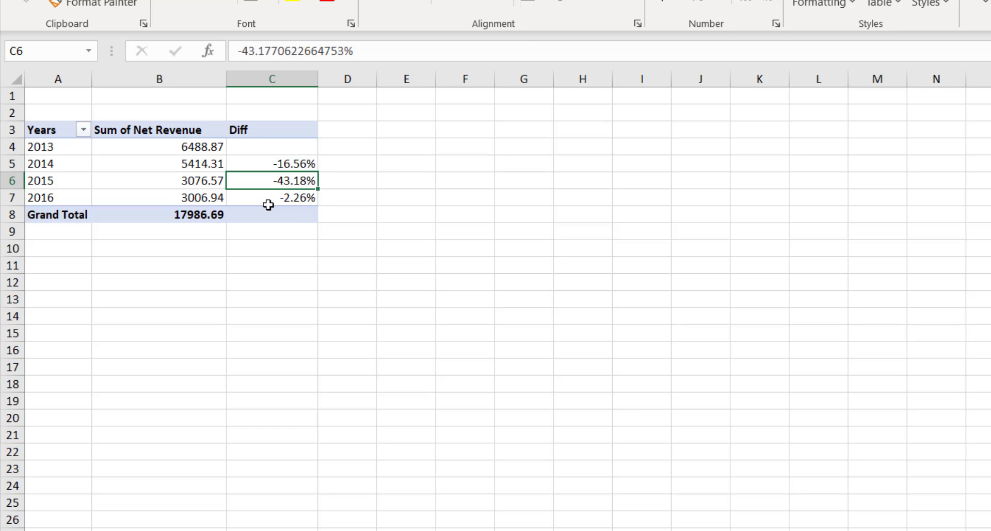
click(198, 184)
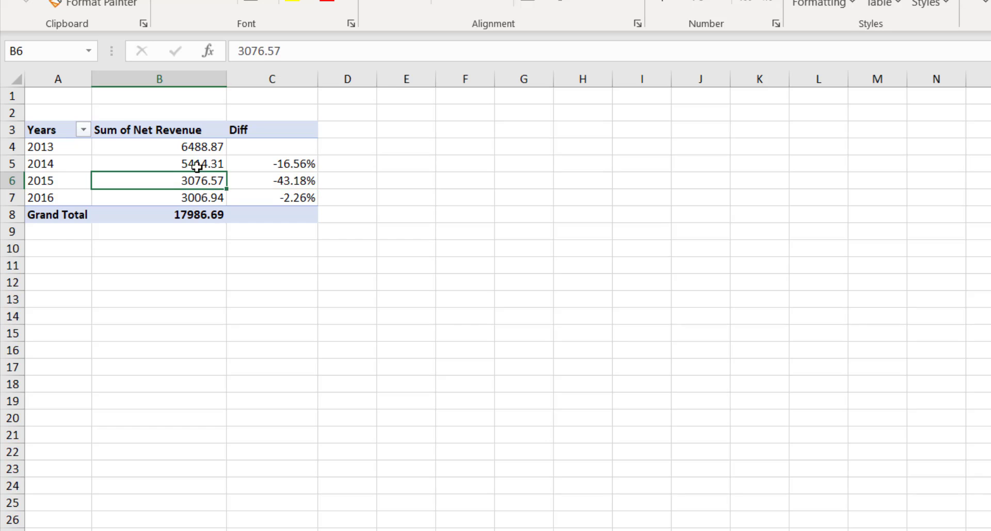
click(196, 165)
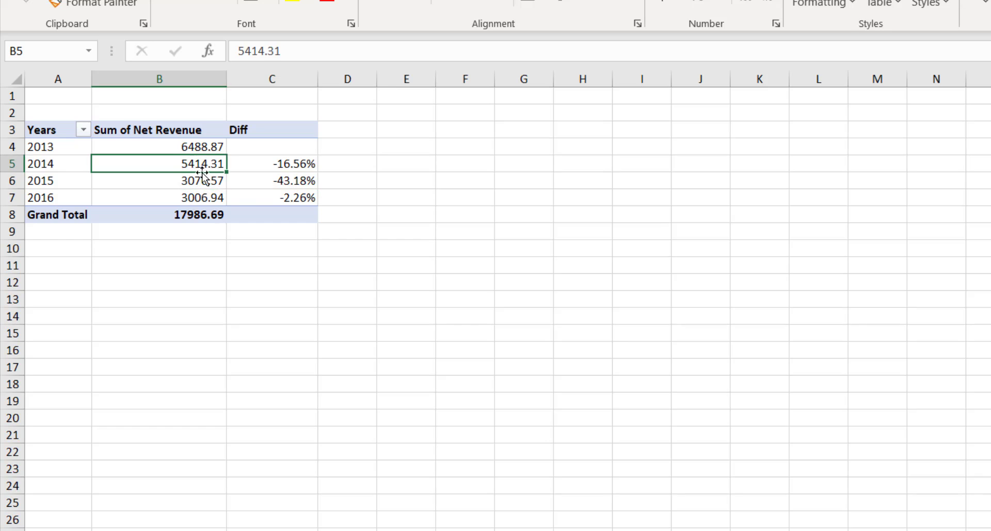
click(274, 202)
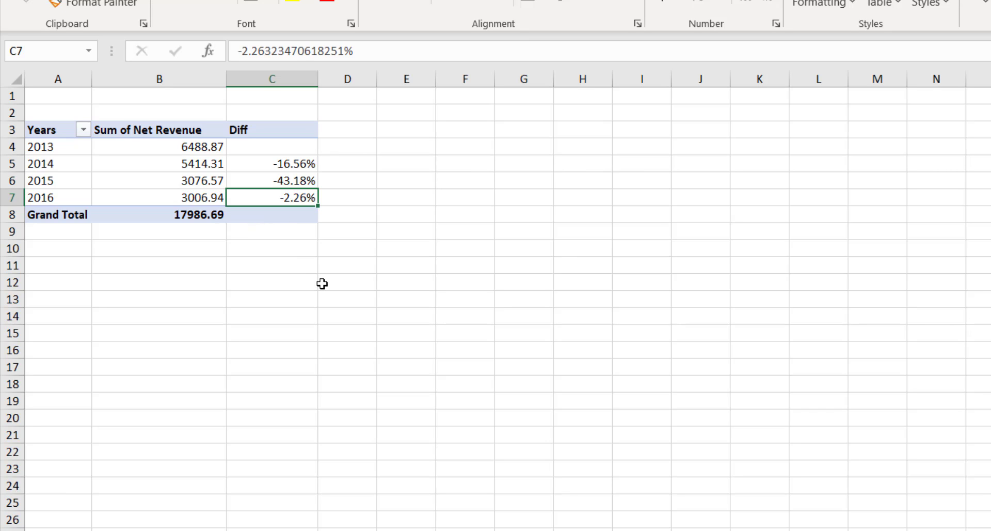
click(203, 182)
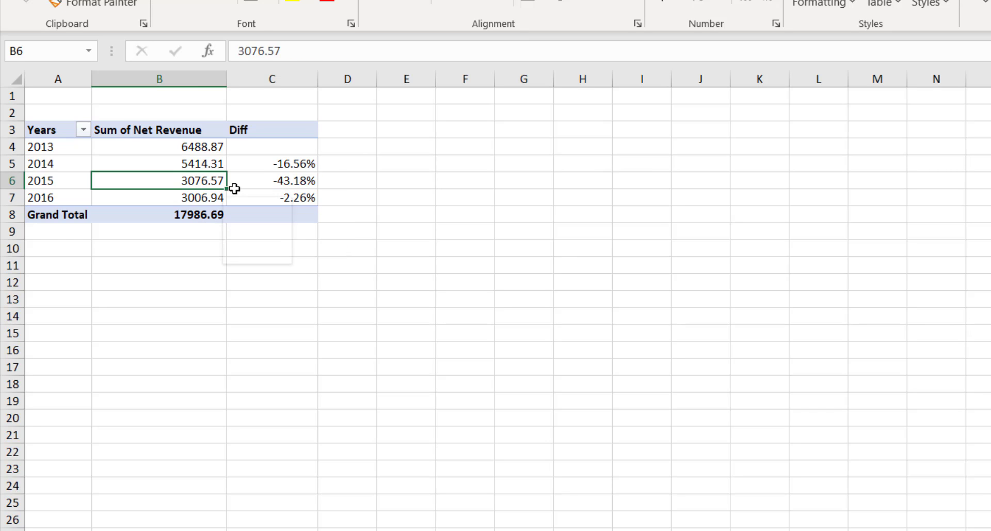
click(273, 163)
click(262, 183)
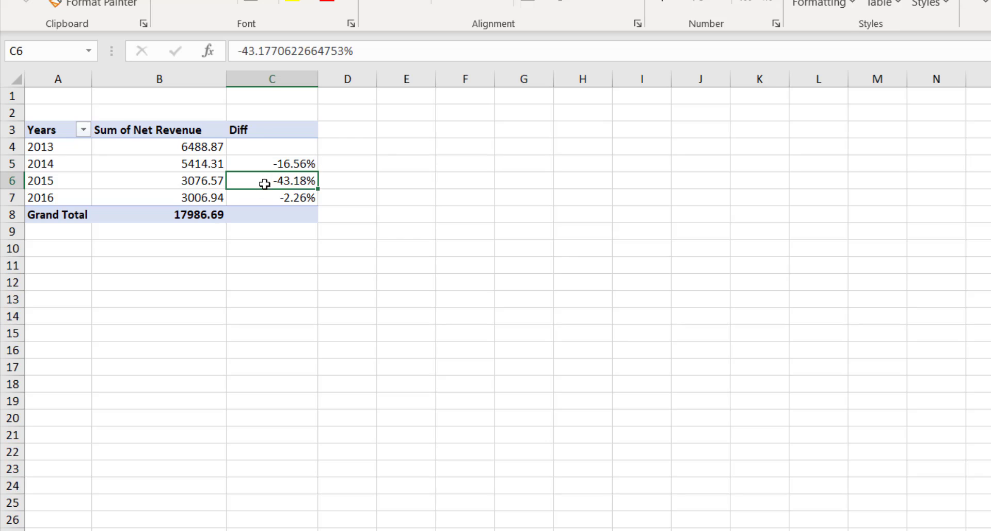
click(196, 149)
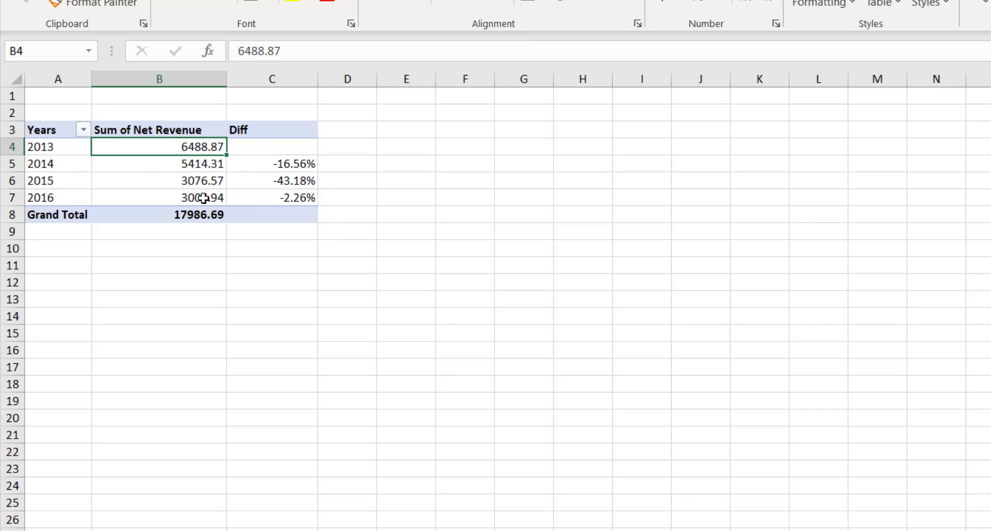
click(176, 169)
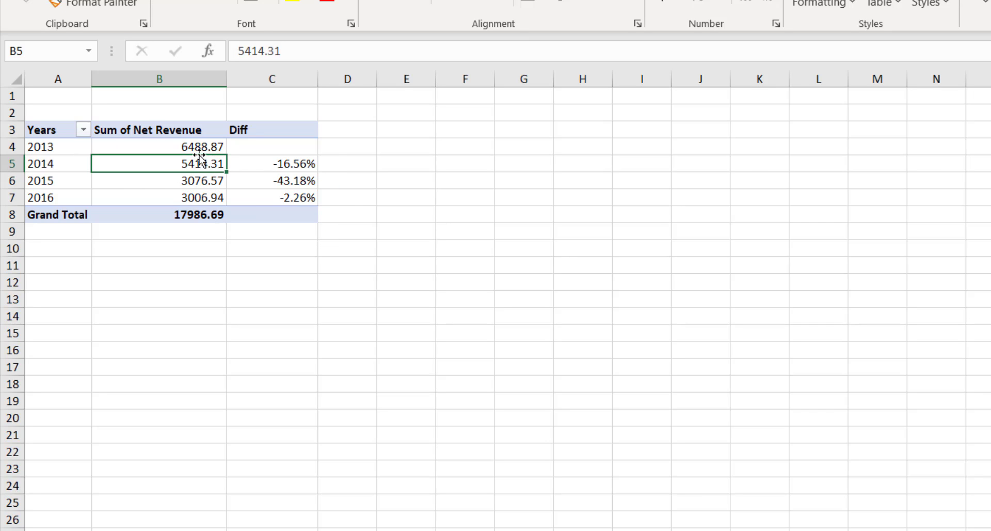
click(200, 151)
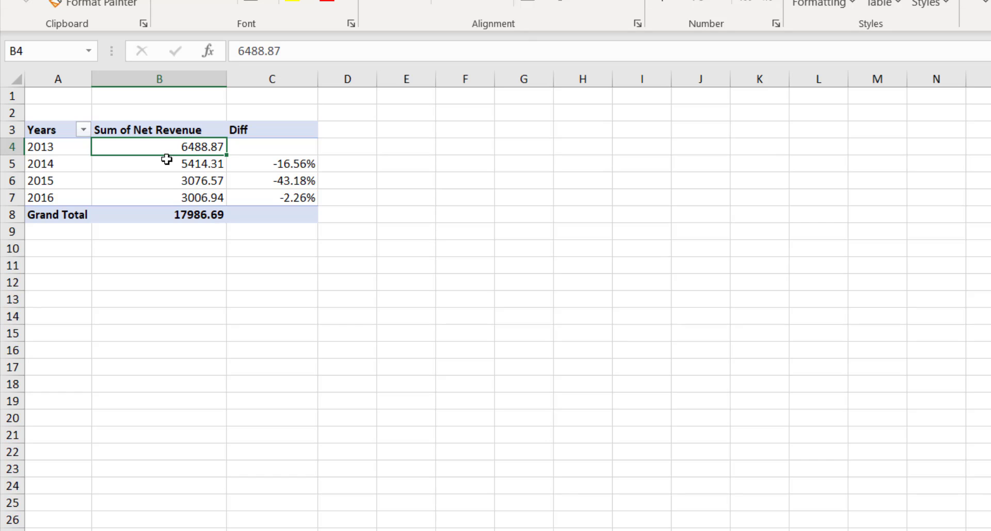
click(276, 171)
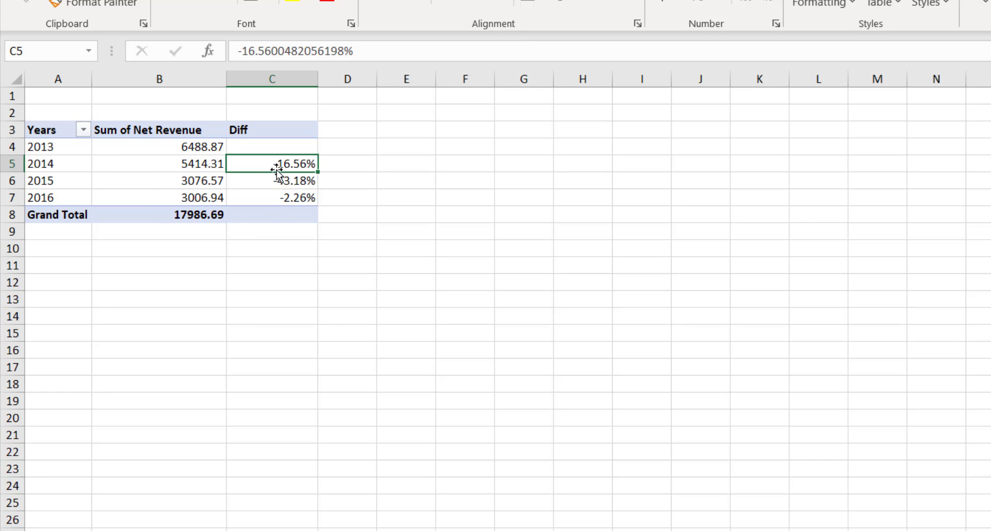
right_click(279, 166)
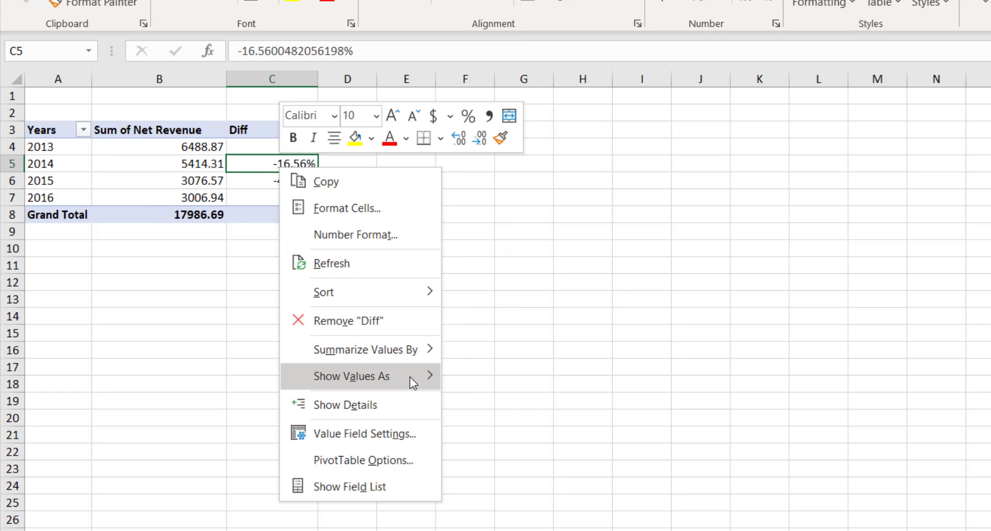
mouse_move(409, 377)
click(271, 197)
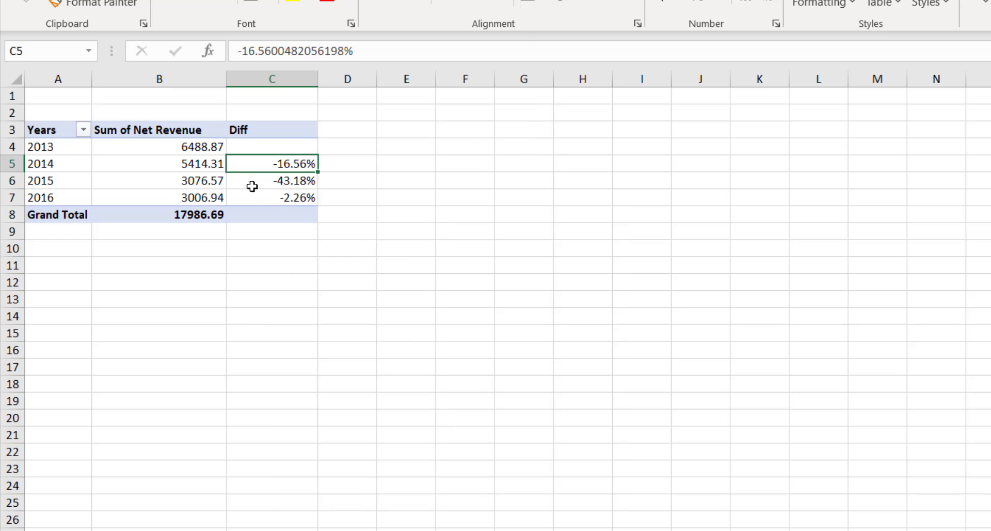
Add Net Revenue to the pivot table's values once more, below Diff, and close the field list
click(205, 165)
right_click(205, 166)
click(297, 492)
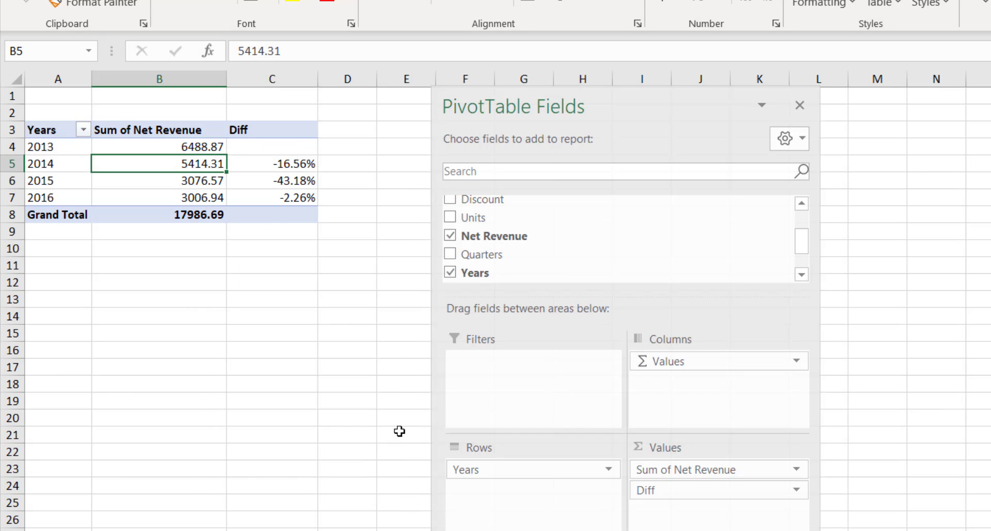
drag(478, 236, 703, 503)
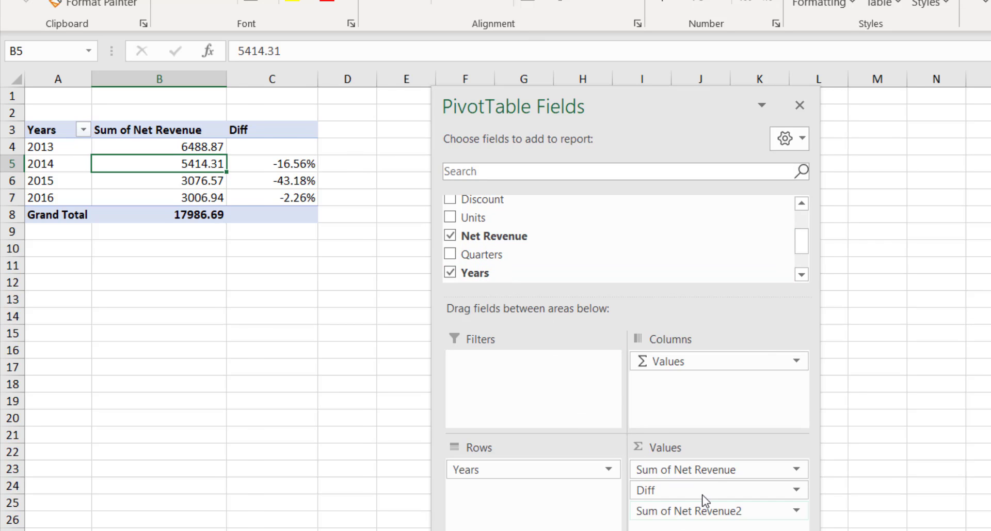
click(800, 104)
Rename the new net revenue value column in D3 as base 2013 growth
click(316, 133)
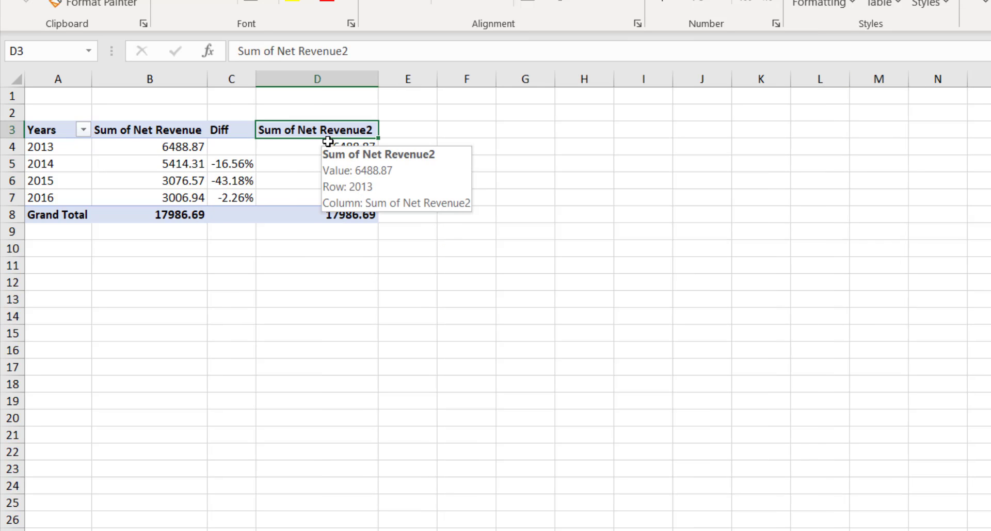
text(base 2)
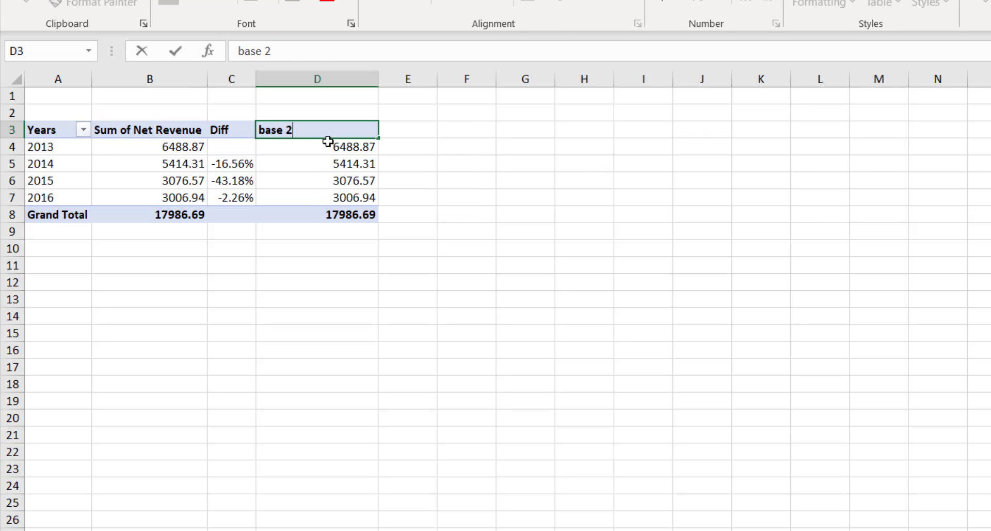
text(013 growth)
key(Return)
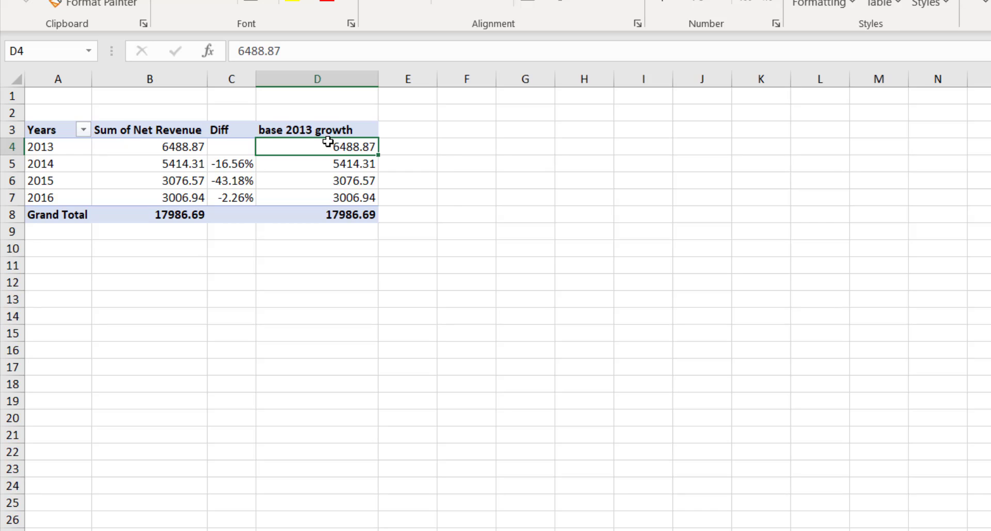
Show the base 2013 growth values as % Difference From, with Years as base field and 2013 as base item
click(312, 202)
click(184, 177)
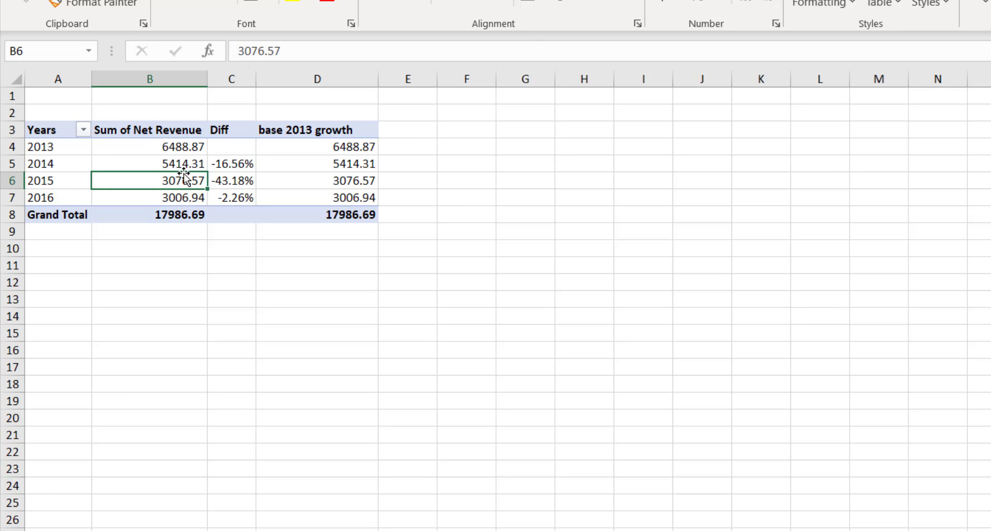
click(323, 160)
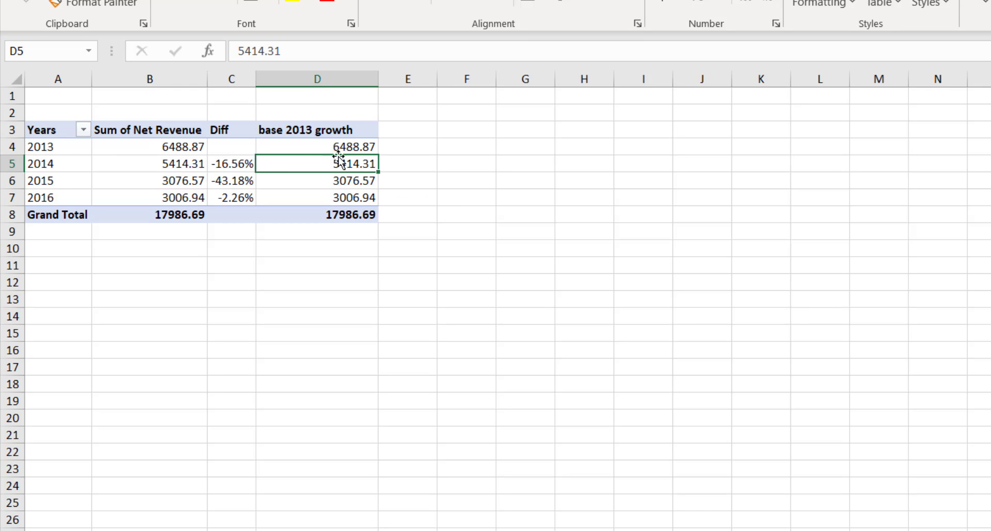
right_click(339, 147)
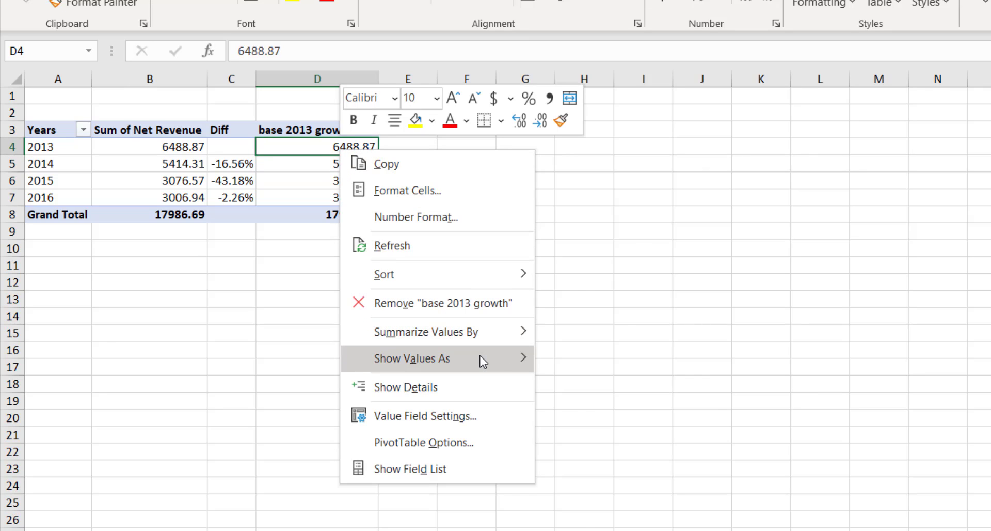
mouse_move(483, 358)
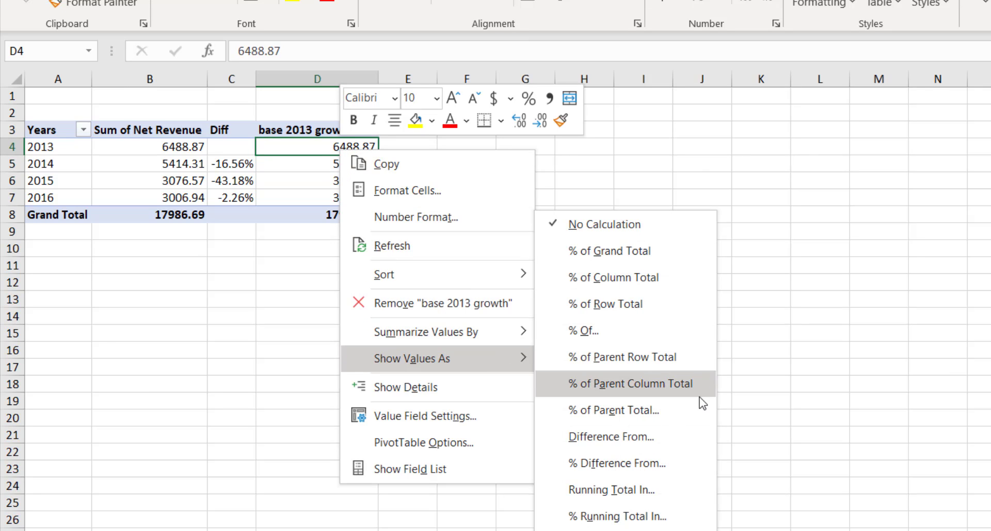
click(656, 465)
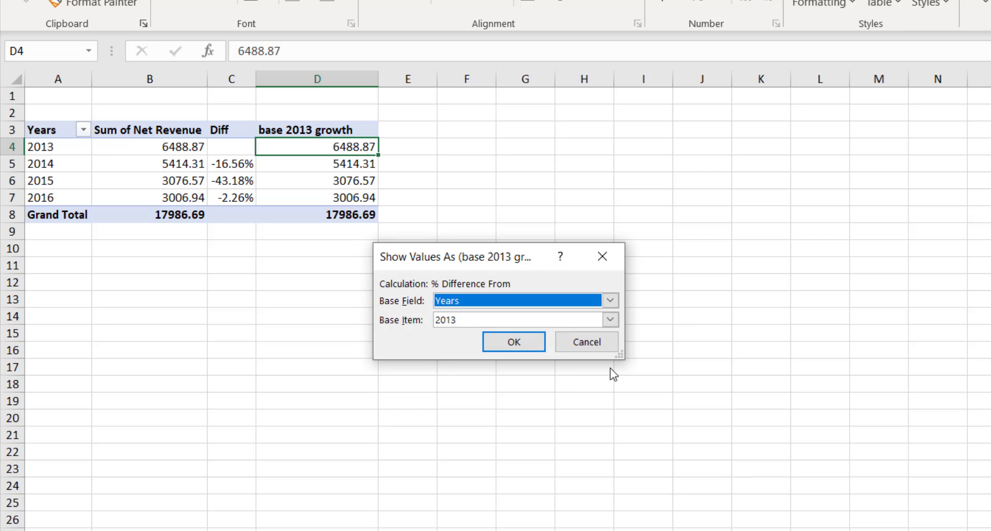
click(609, 320)
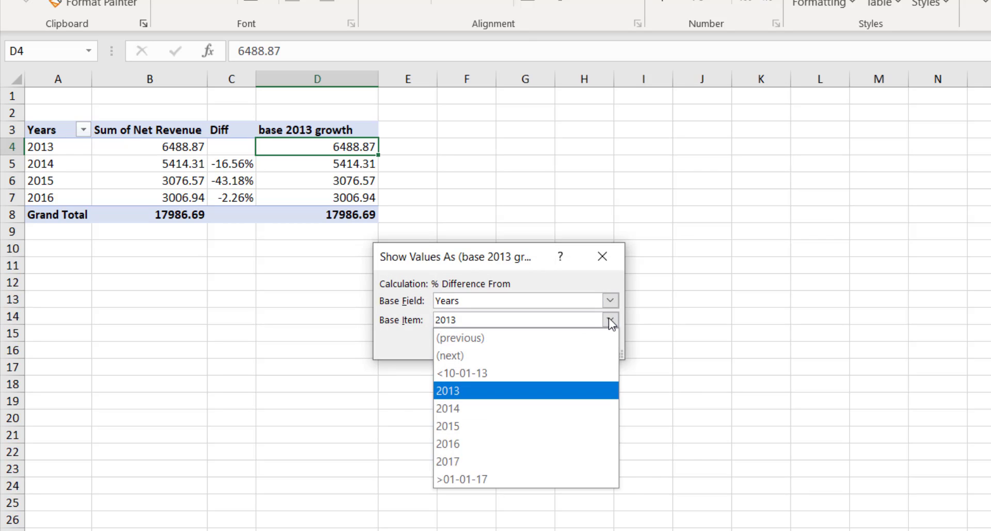
click(476, 392)
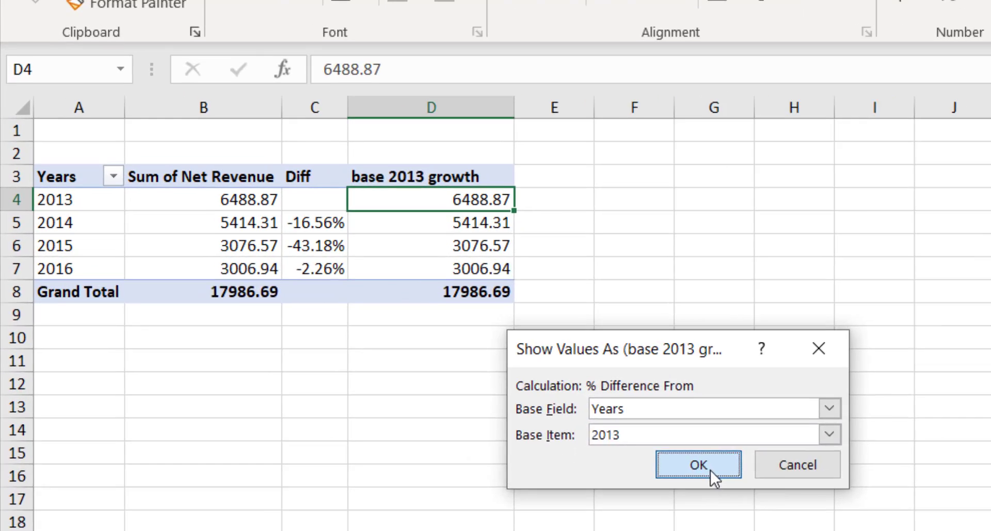
click(513, 344)
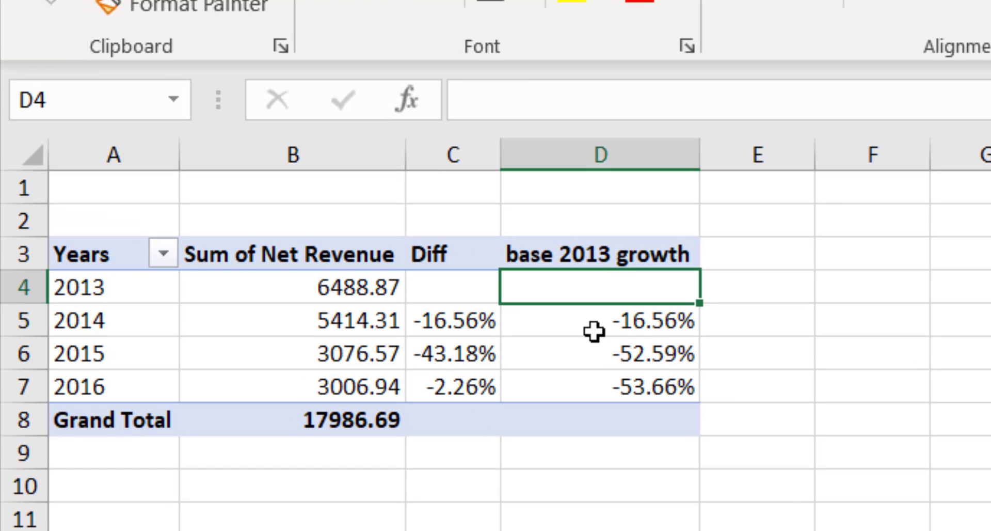
Compare the 2014 percentages in Diff and base 2013 growth with the 2013 and 2014 net revenues, and widen column C
click(591, 330)
click(333, 289)
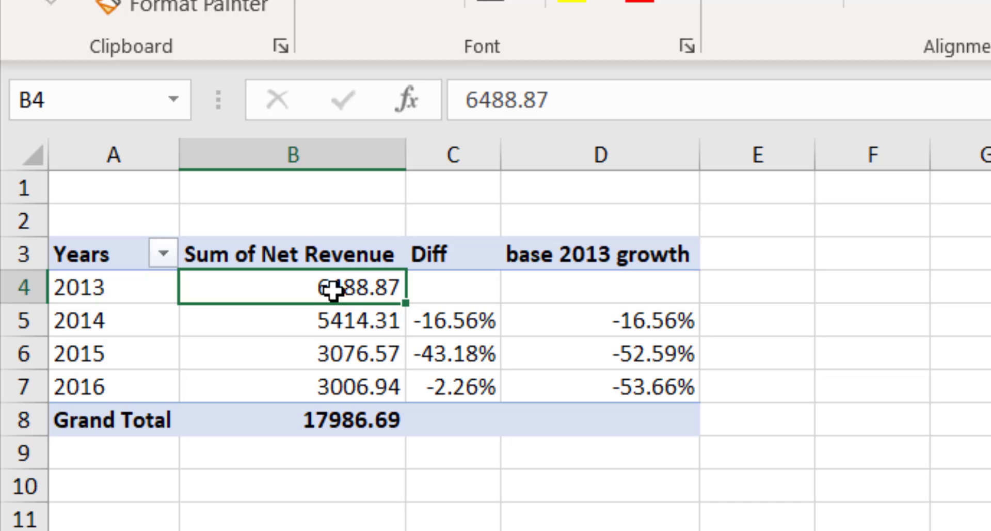
click(563, 325)
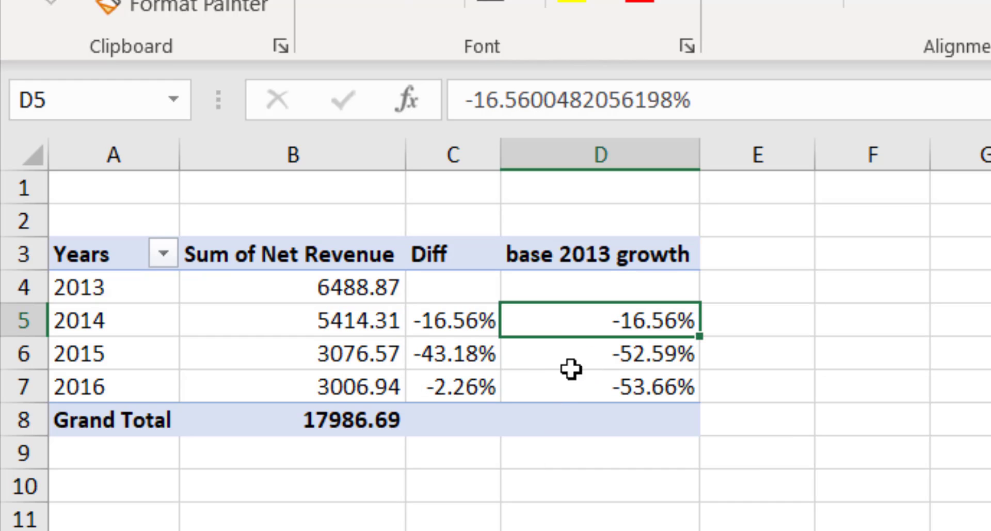
click(371, 321)
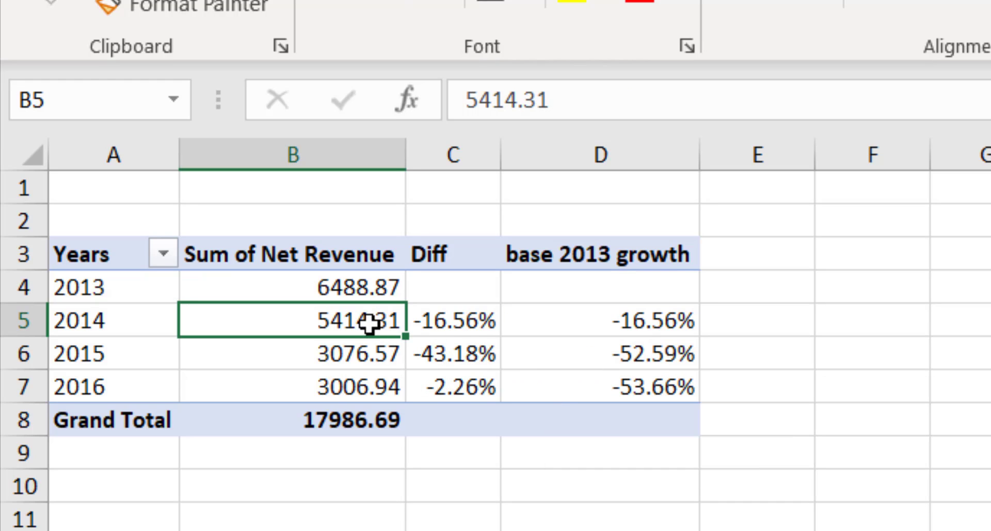
click(471, 327)
drag(502, 155, 537, 154)
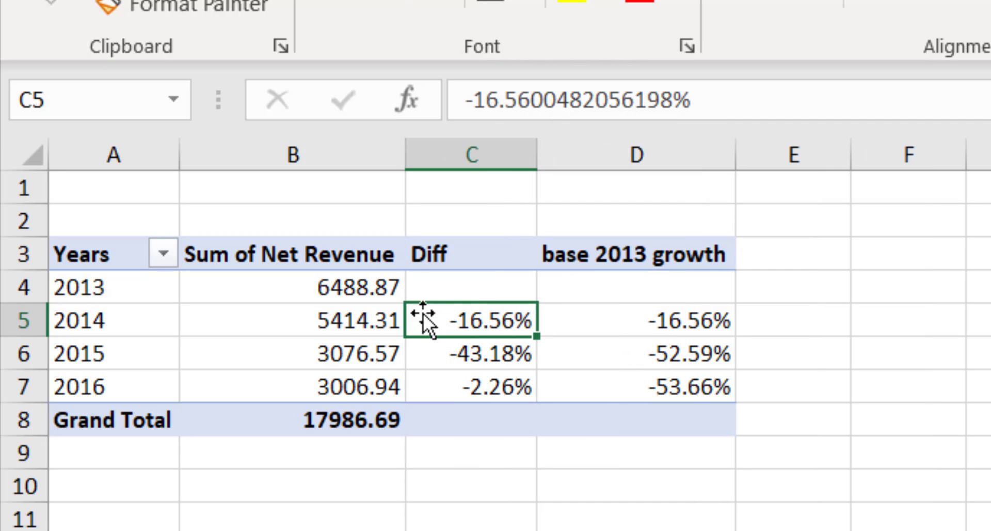
click(617, 323)
Compare the 2015 and 2016 base 2013 growth percentages with those years' net revenues and the 2013 net revenue
click(327, 356)
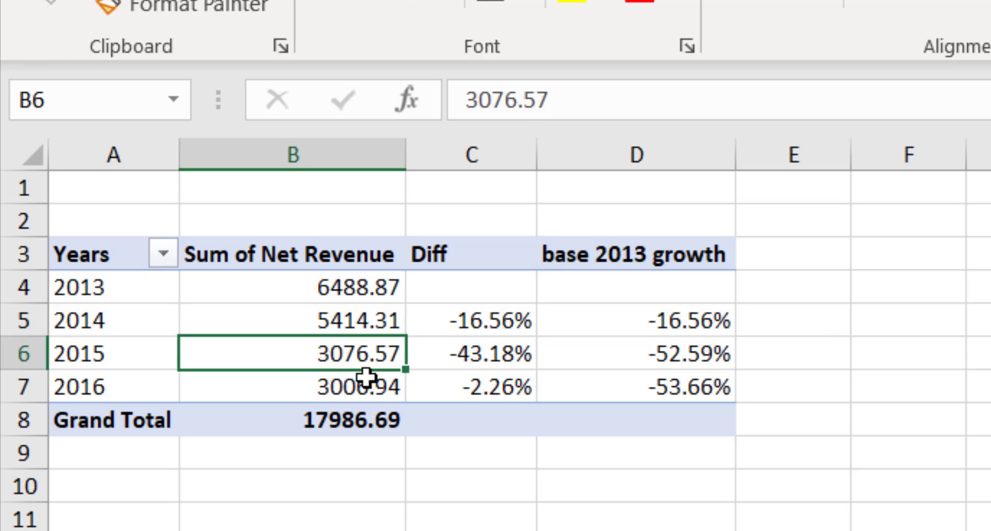
click(345, 290)
click(361, 354)
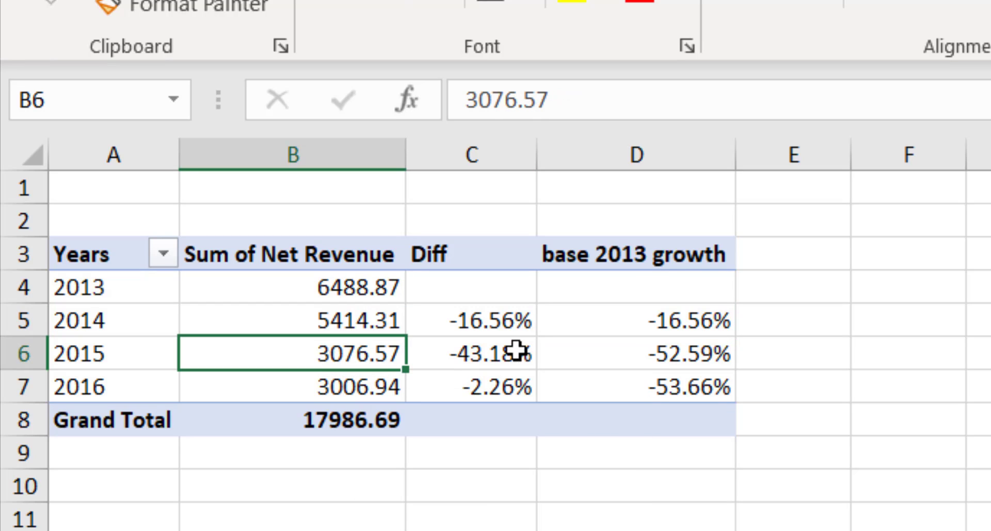
click(680, 354)
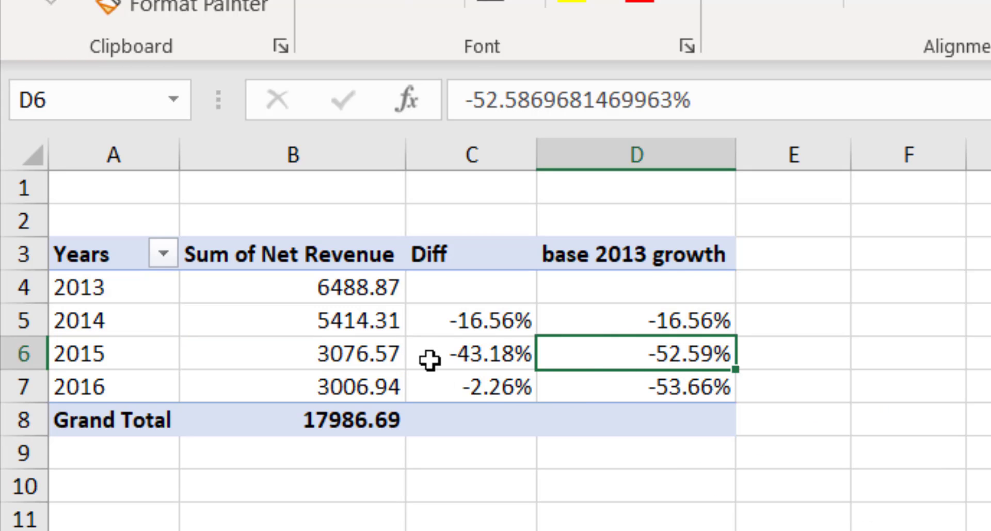
click(381, 296)
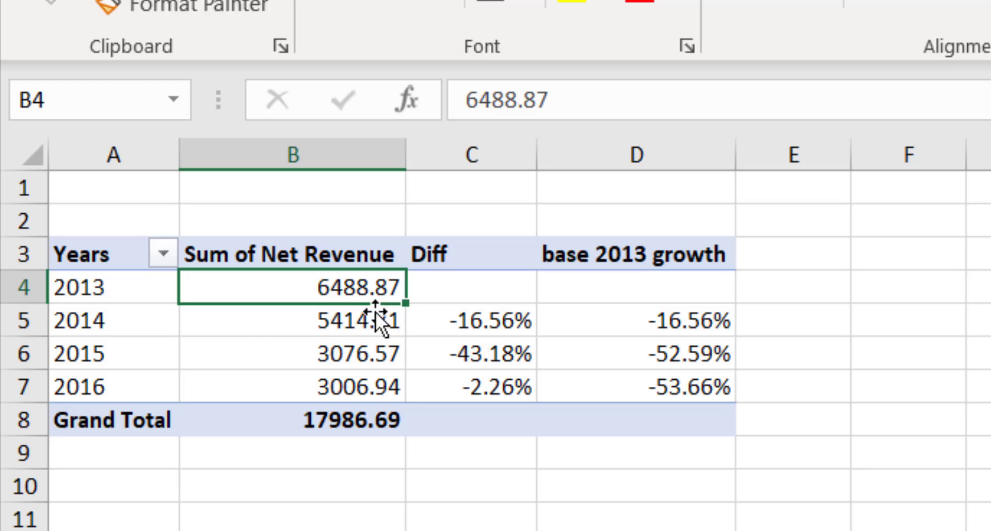
click(373, 384)
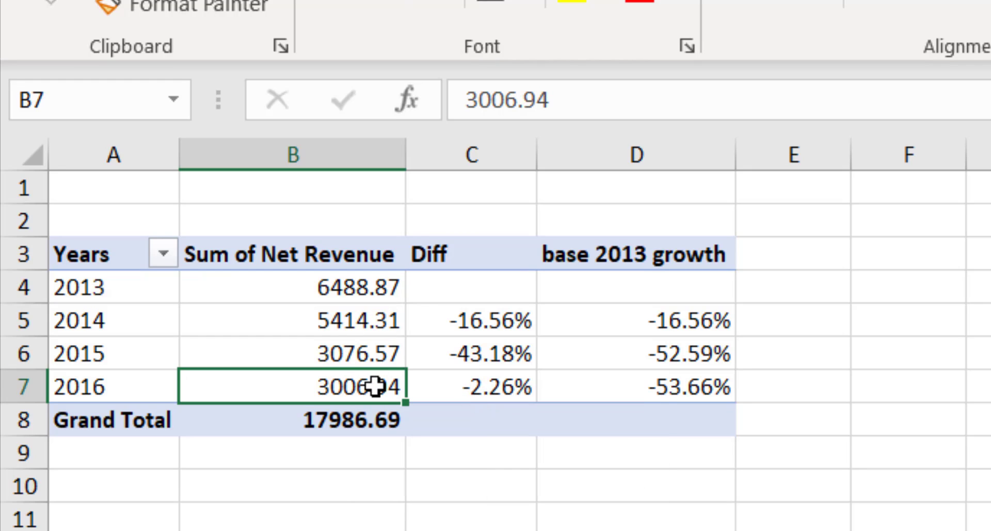
click(640, 387)
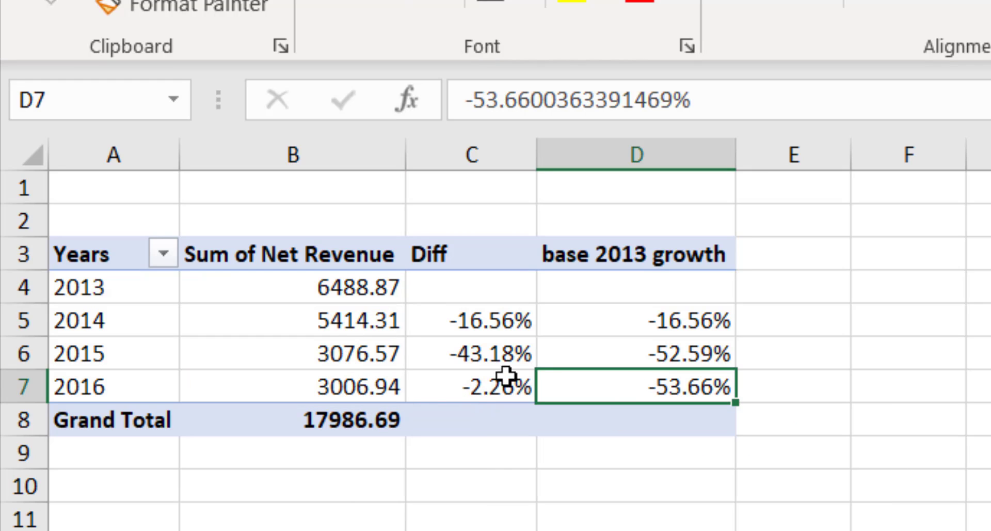
click(364, 294)
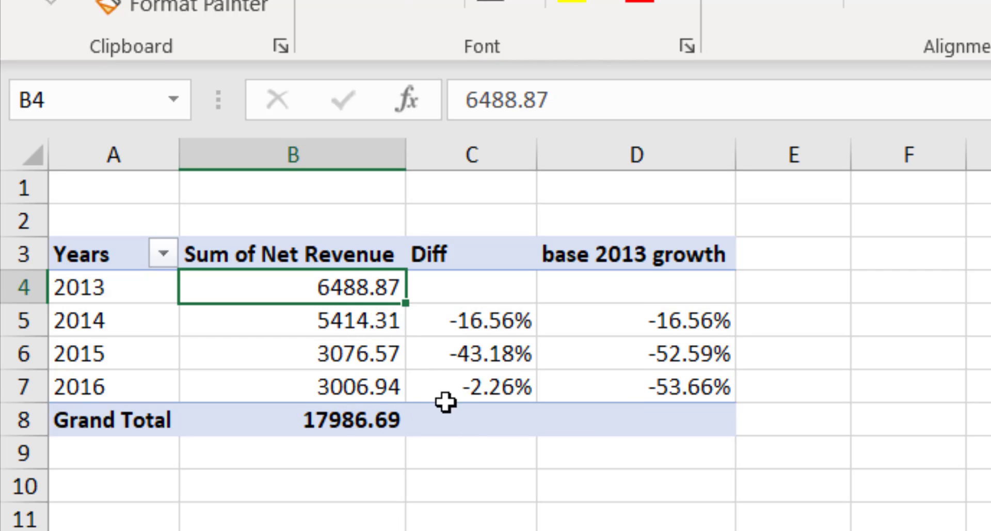
click(386, 392)
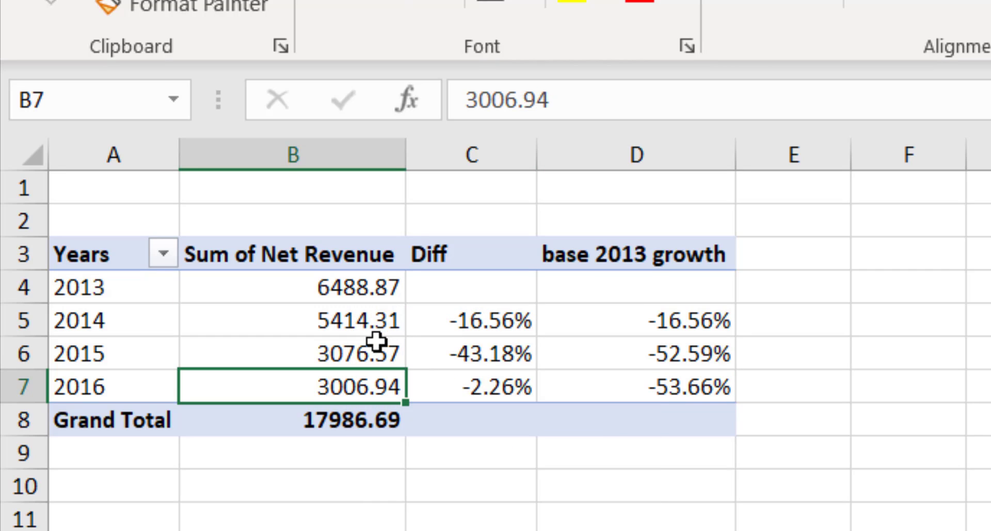
click(380, 346)
click(459, 385)
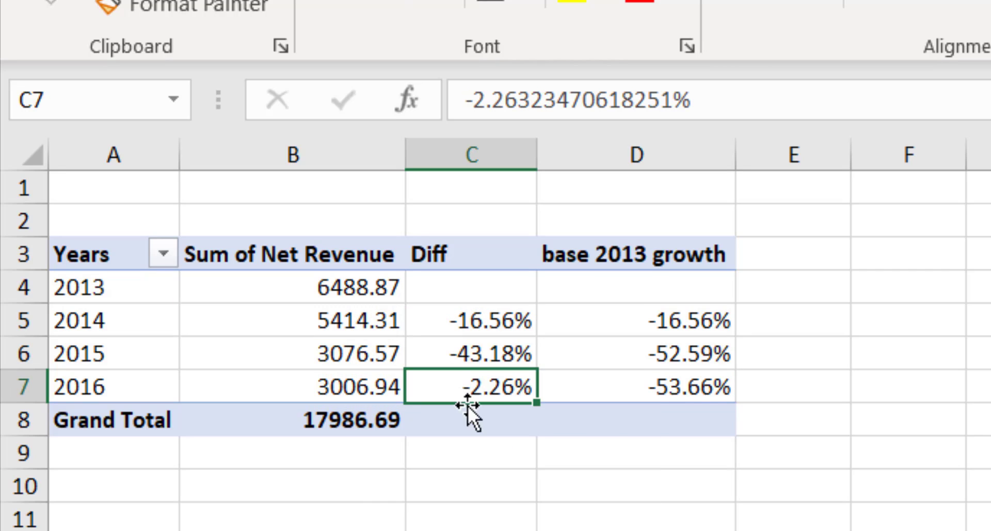
click(637, 393)
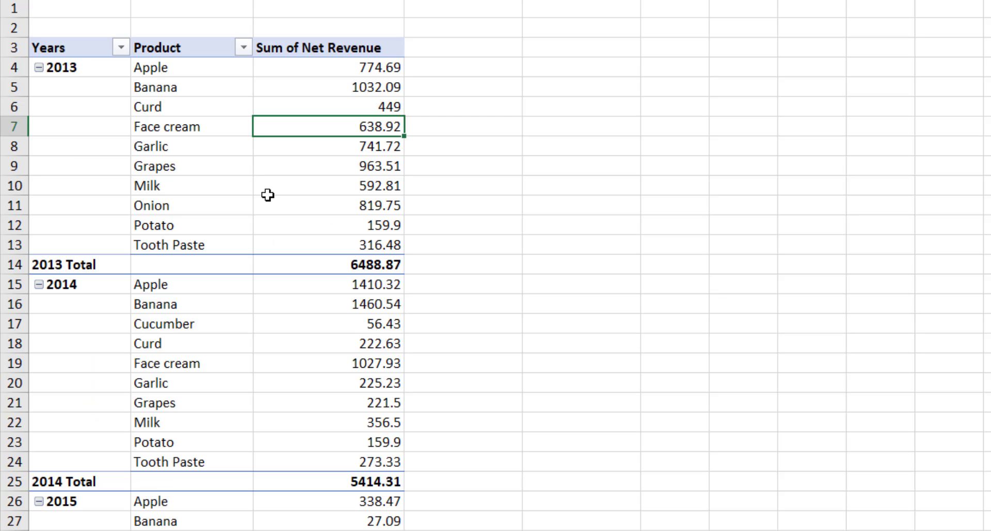
Look through the Years and Product pivot table from the 2013 products down to the grand total row
click(208, 178)
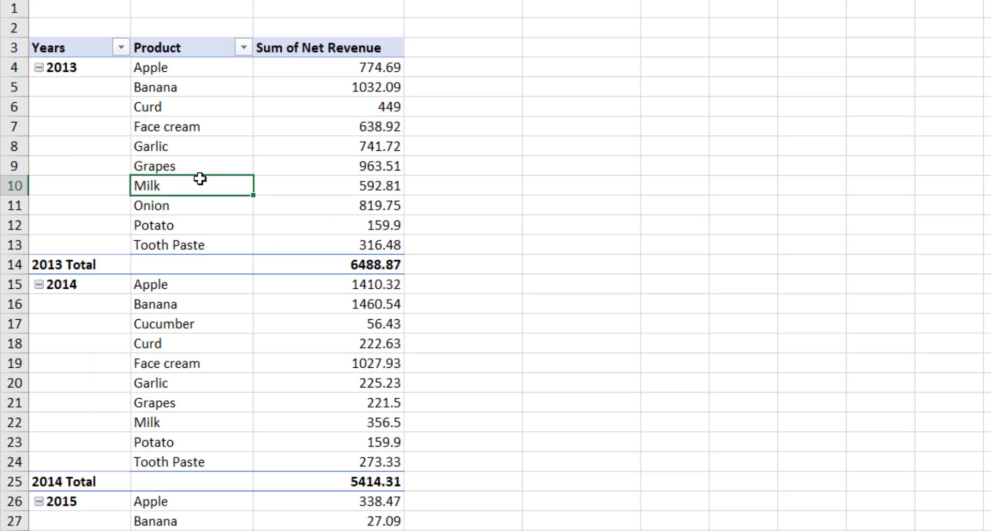
click(97, 100)
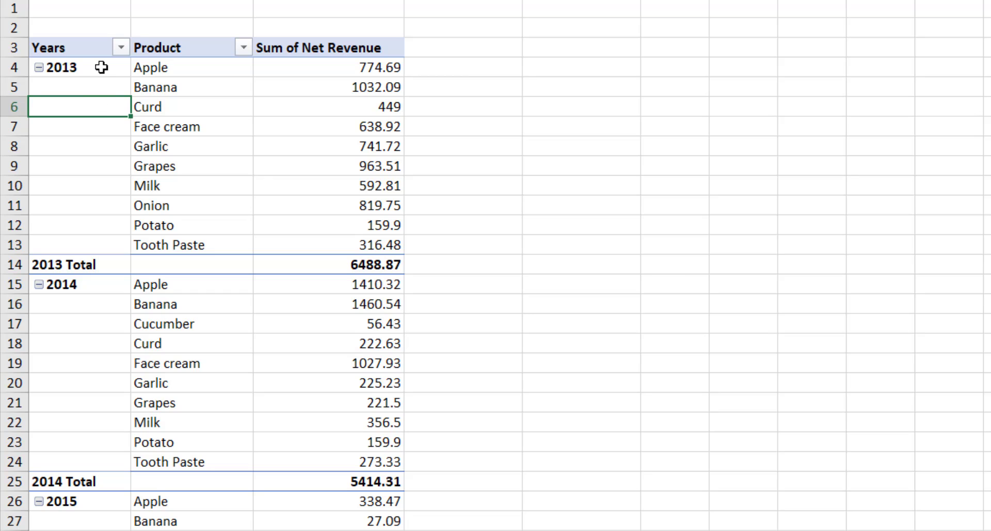
click(219, 83)
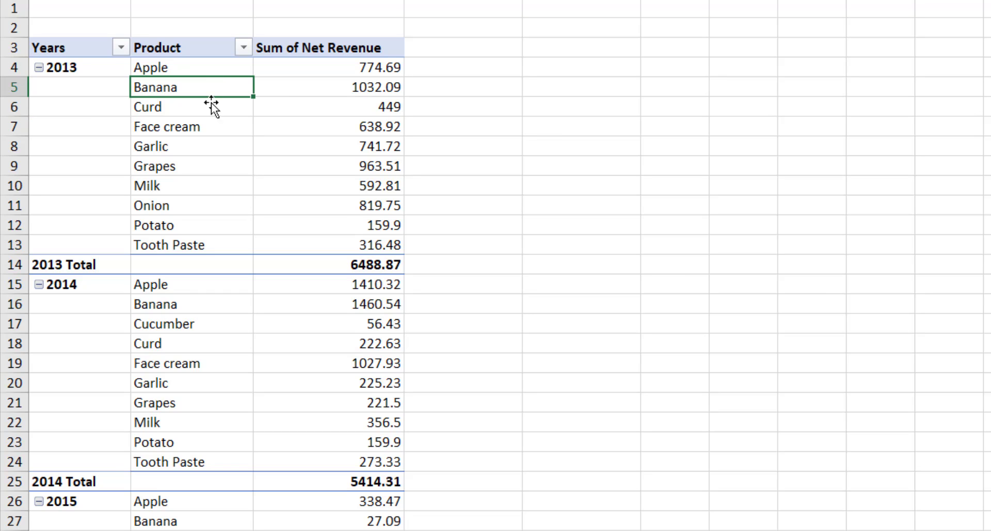
click(196, 163)
scroll(295, 369, down, 6)
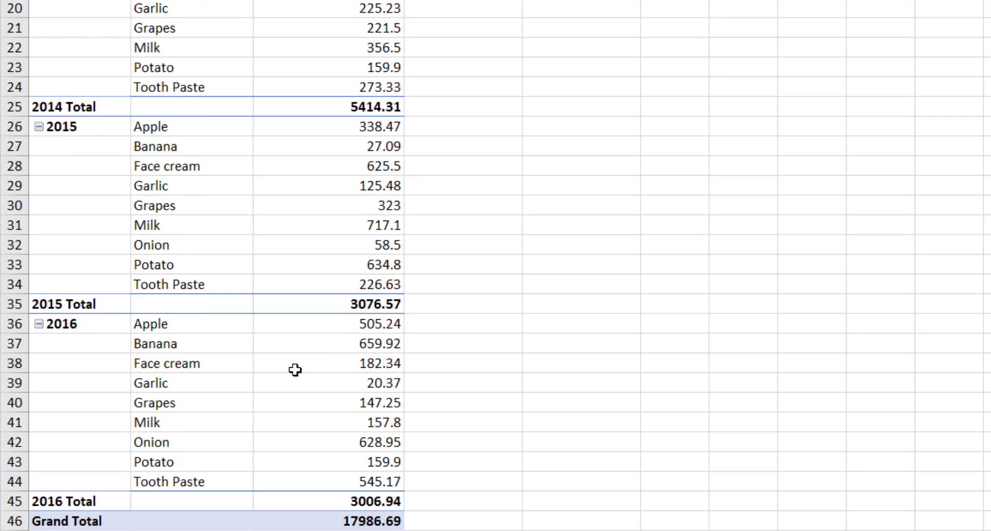
scroll(295, 369, down, 3)
scroll(295, 369, up, 10)
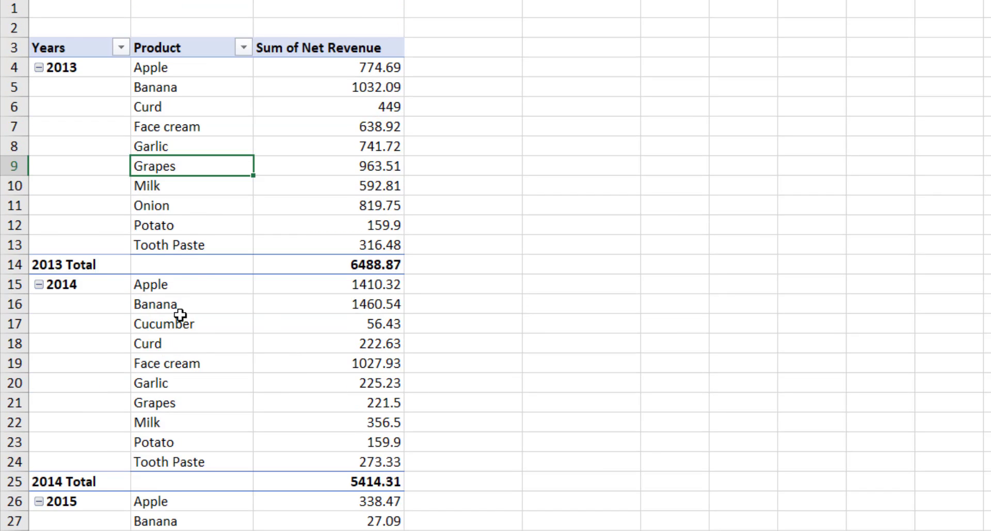
scroll(189, 335, down, 12)
click(153, 184)
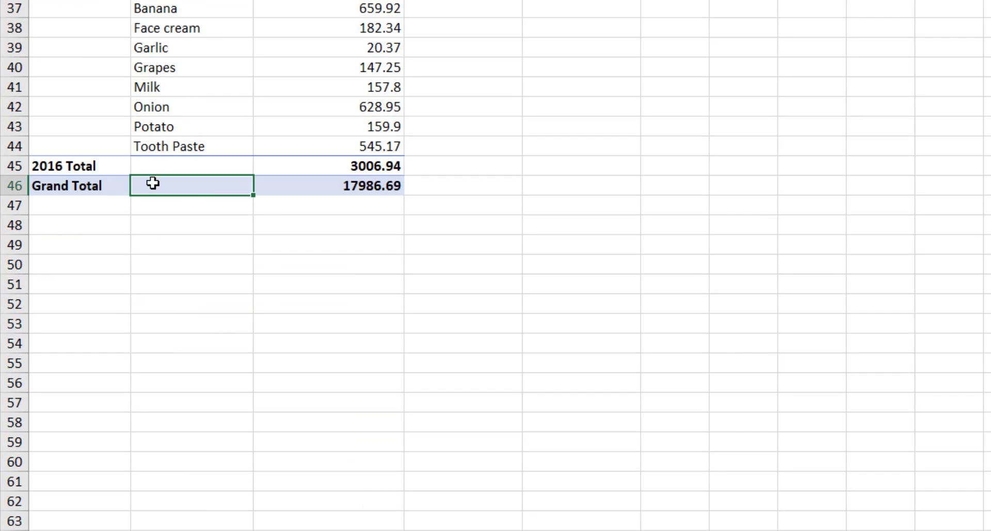
scroll(326, 273, up, 12)
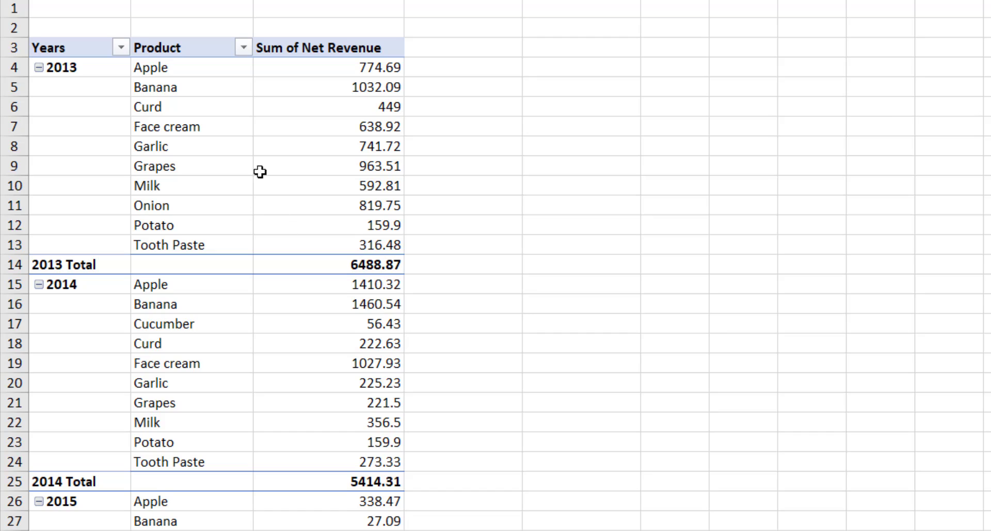
click(240, 91)
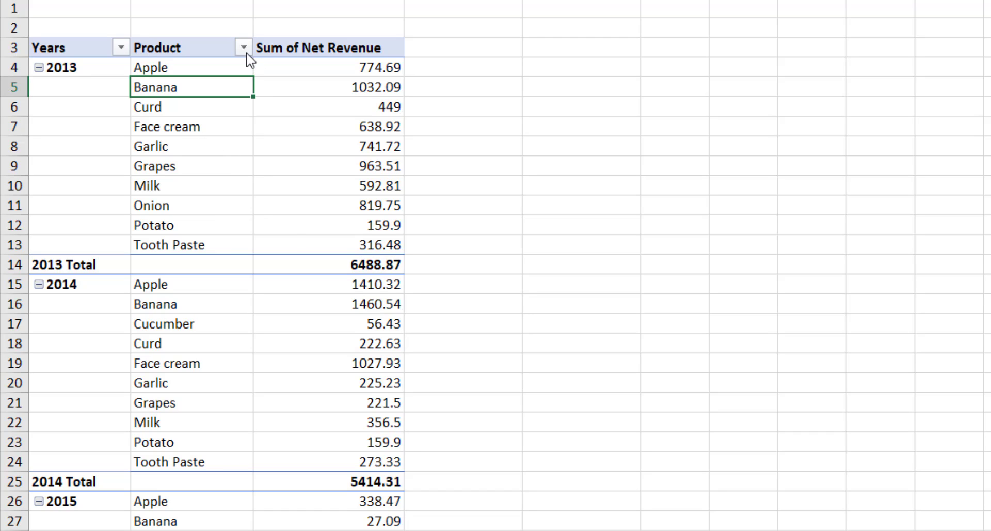
click(205, 166)
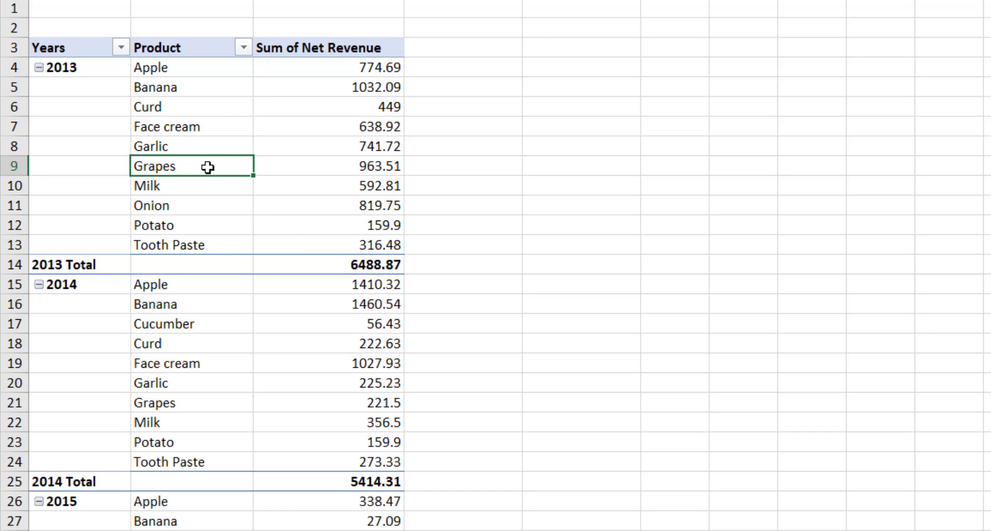
Filter the Product field to exclude Face cream and Curd, and check the remaining products under 2013 and 2014
click(243, 48)
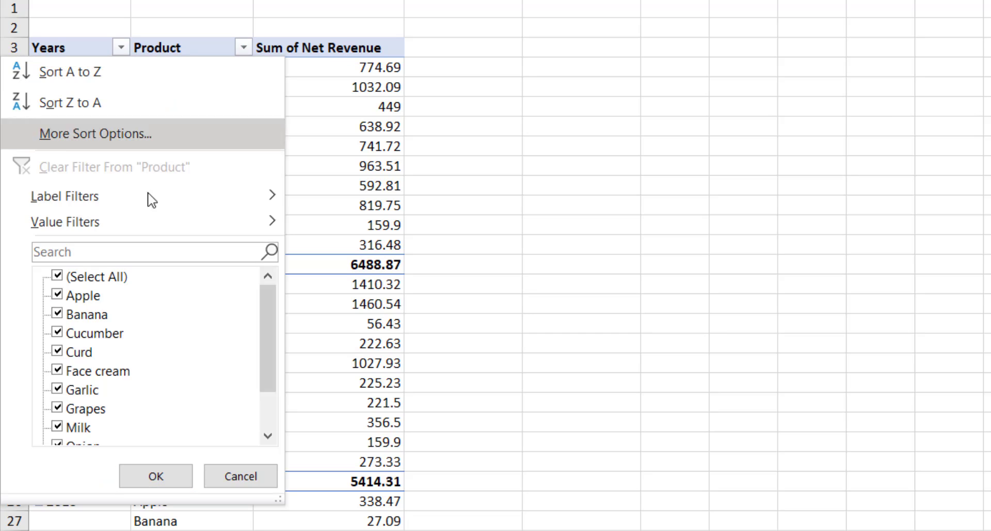
click(57, 371)
click(57, 353)
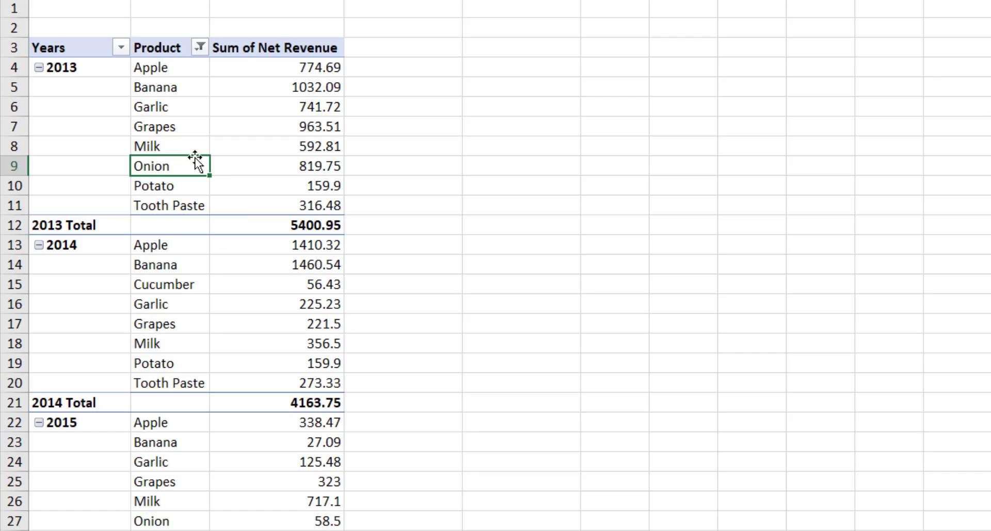
click(175, 139)
click(191, 266)
click(170, 363)
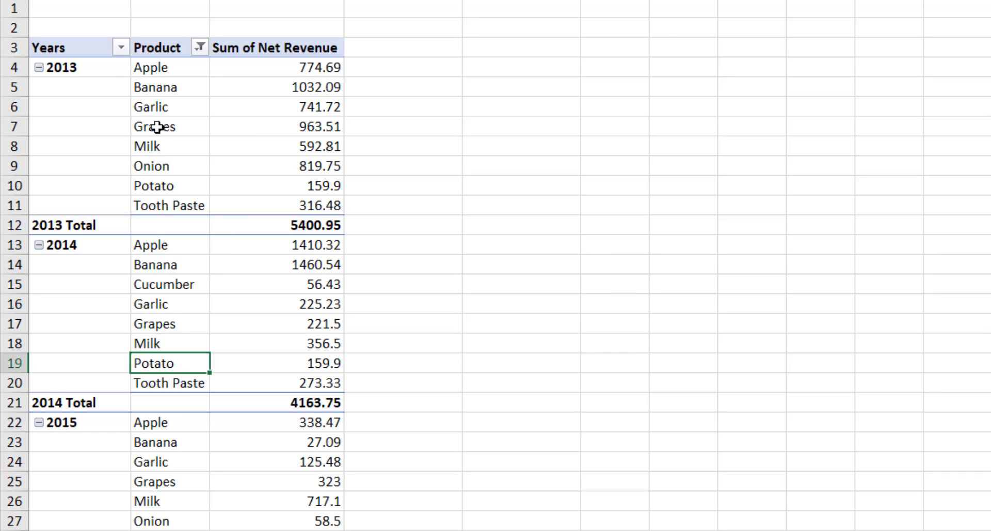
Filter the Years field to show only 2015 and 2016
click(121, 47)
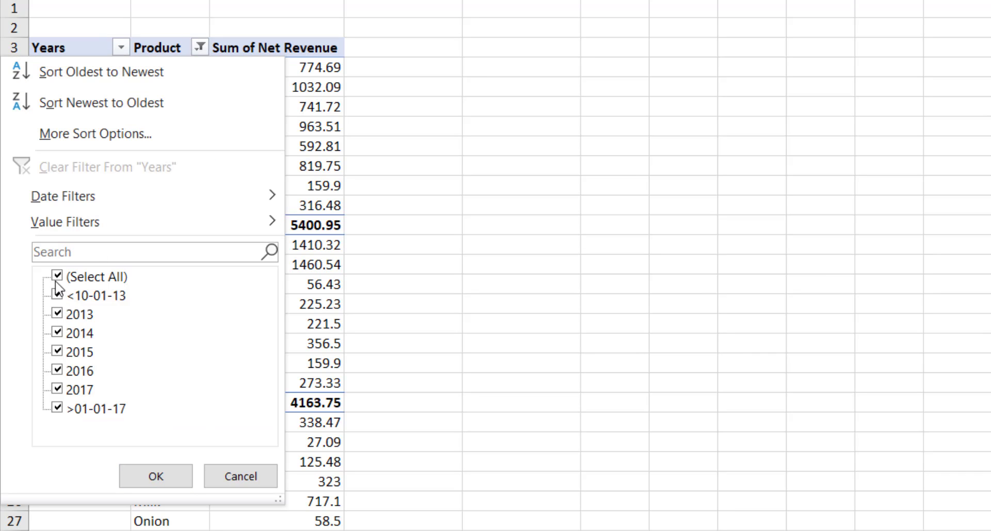
click(58, 276)
click(57, 351)
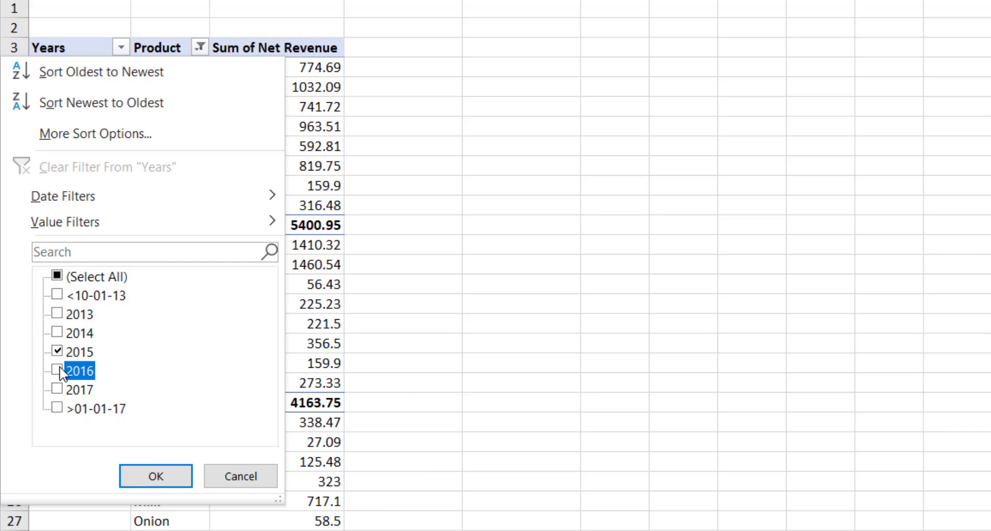
click(57, 370)
click(171, 482)
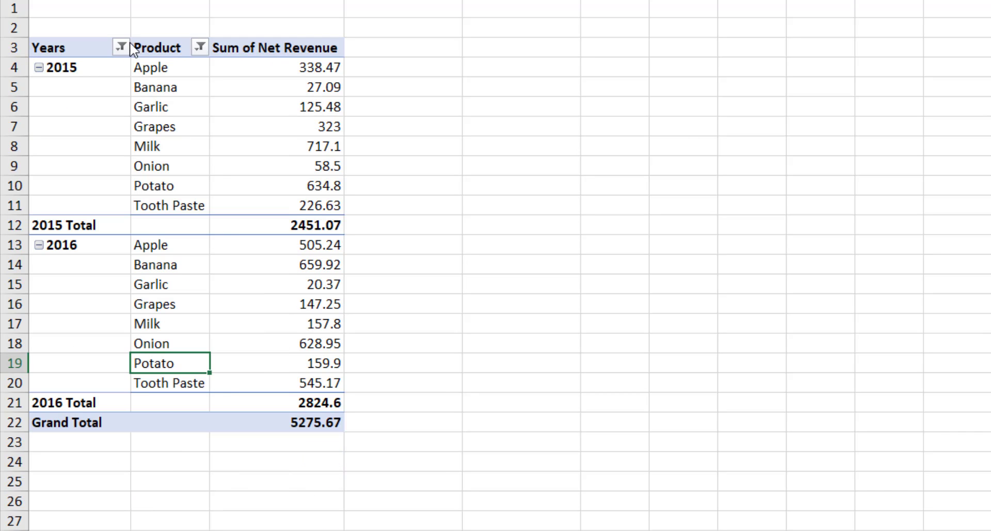
Undo the Years and Product filters in the pivot table
click(162, 124)
key(ctrl+z)
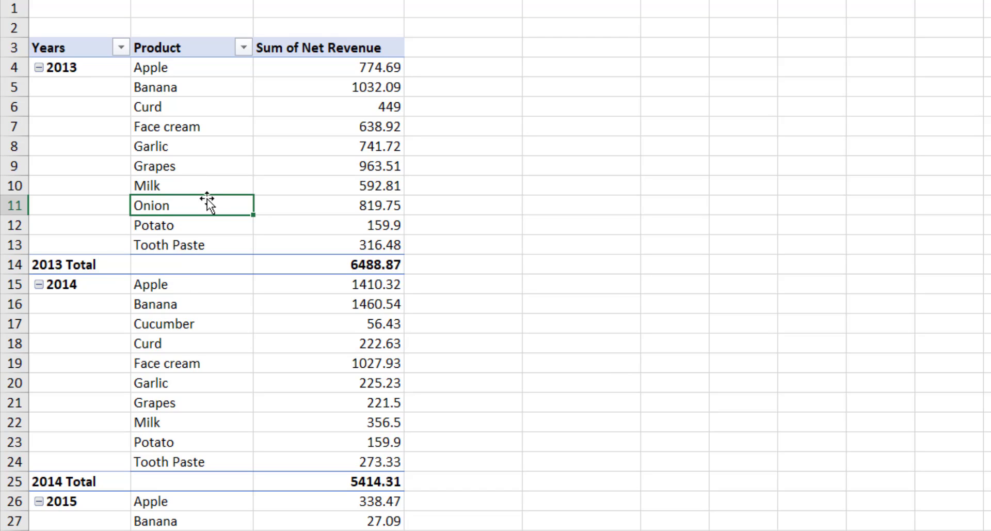
click(199, 329)
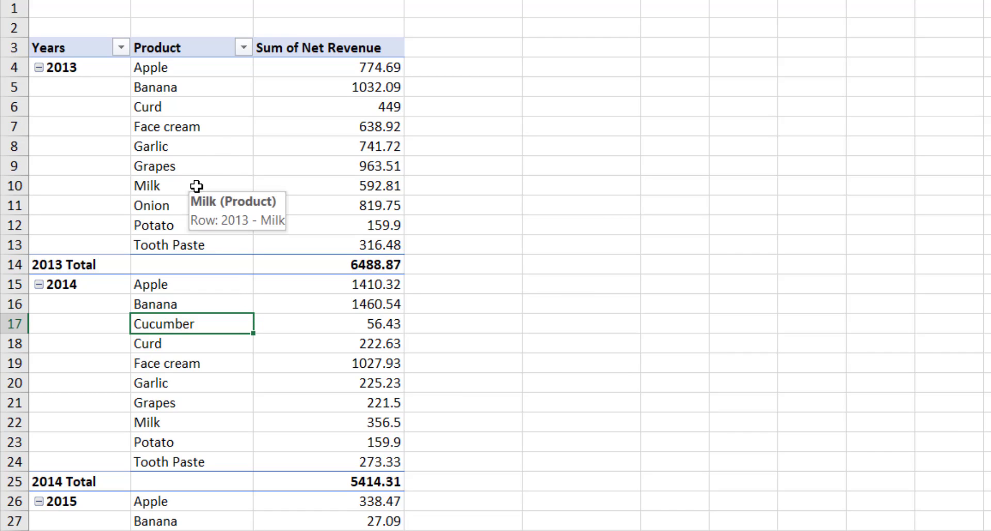
Hide the Milk, Onion, Potato and Tooth Paste items from the Product field by filtering out the selected items
drag(197, 186, 192, 245)
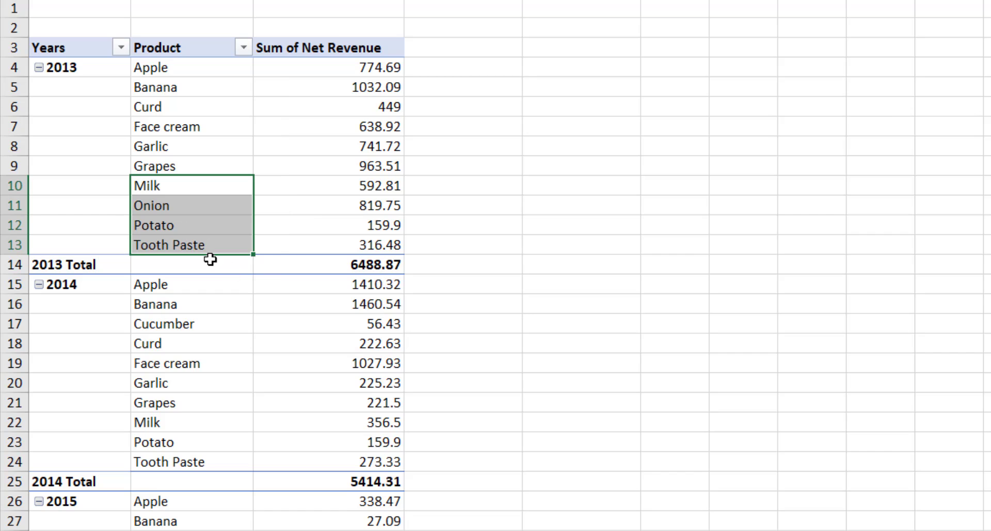
right_click(219, 189)
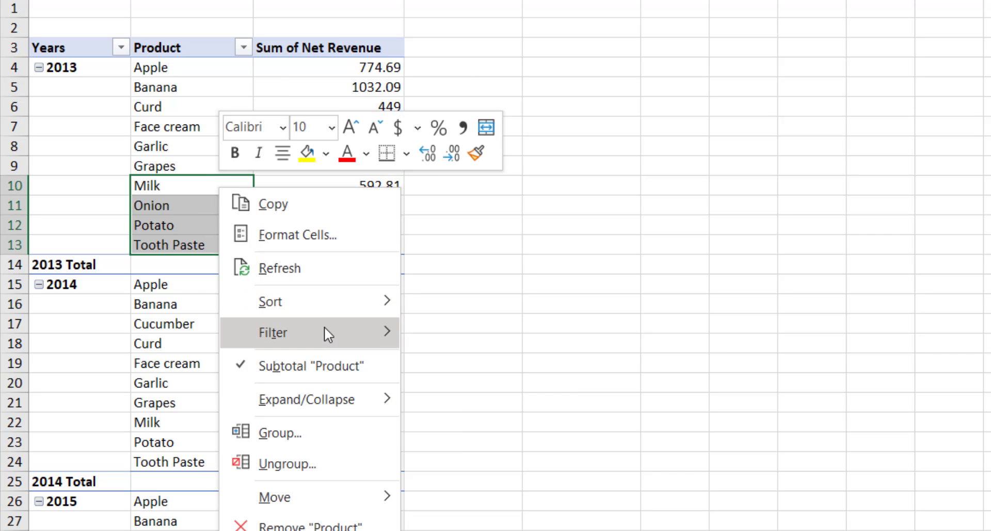
mouse_move(323, 333)
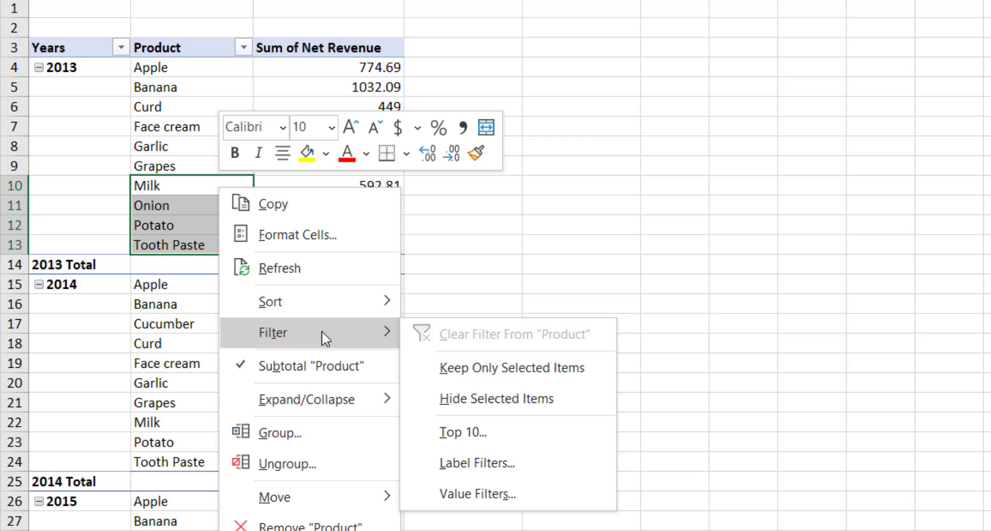
click(491, 405)
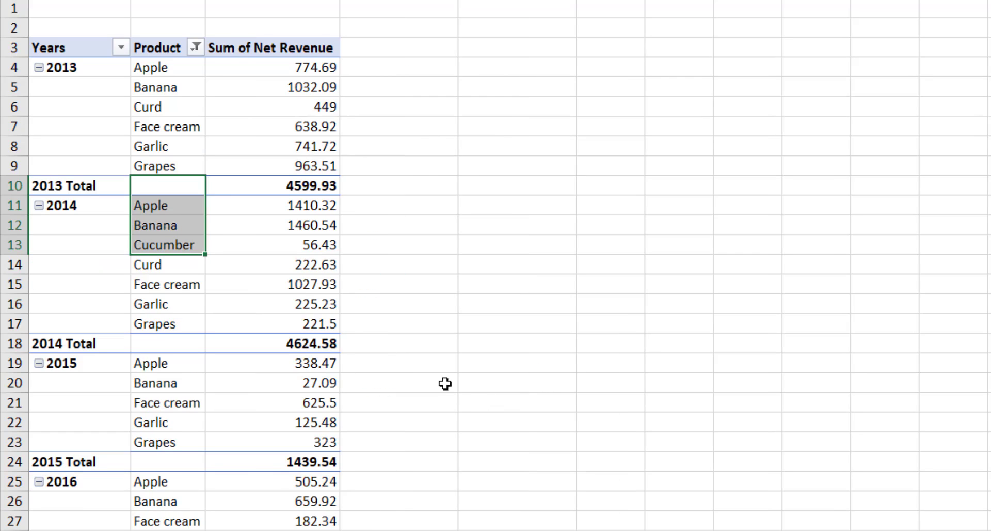
Review which items are selected in the Product field's filter list, leaving the filter as it is
click(188, 150)
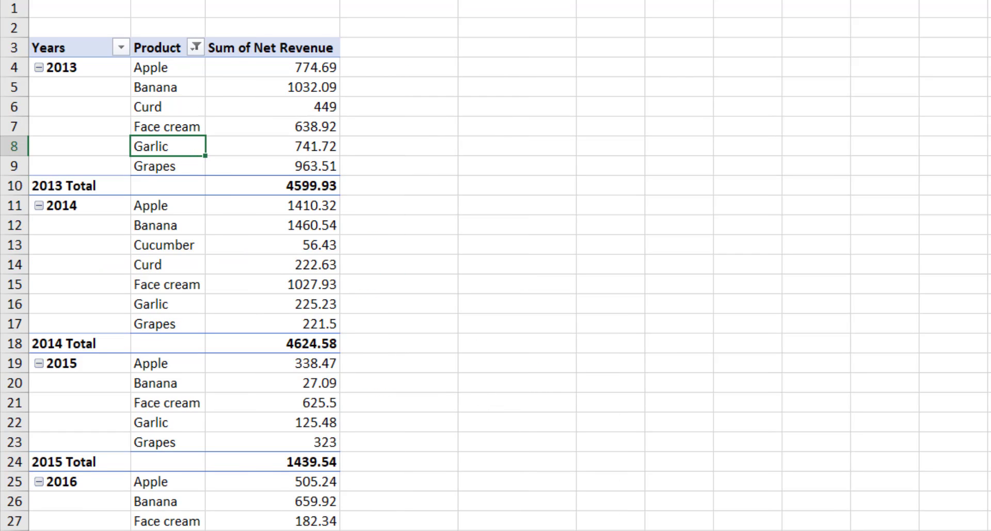
click(212, 85)
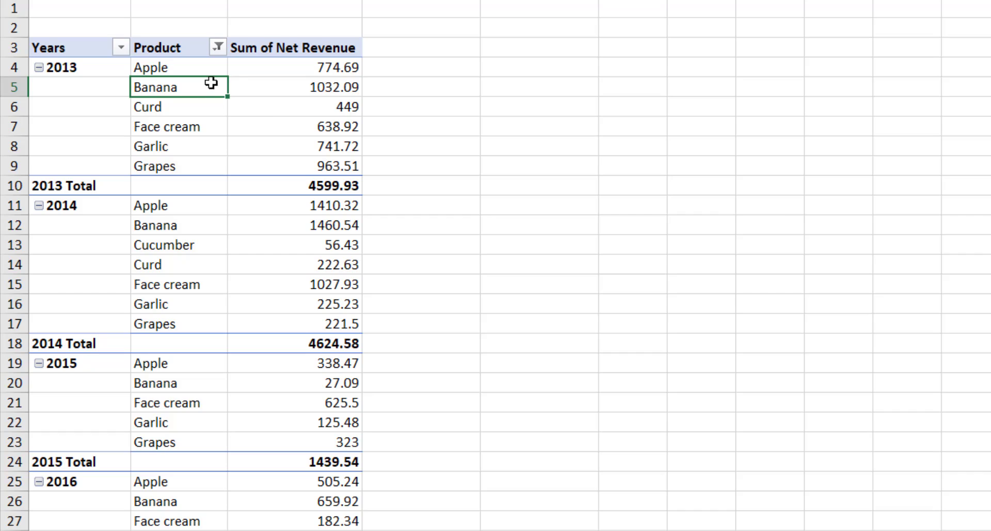
click(217, 48)
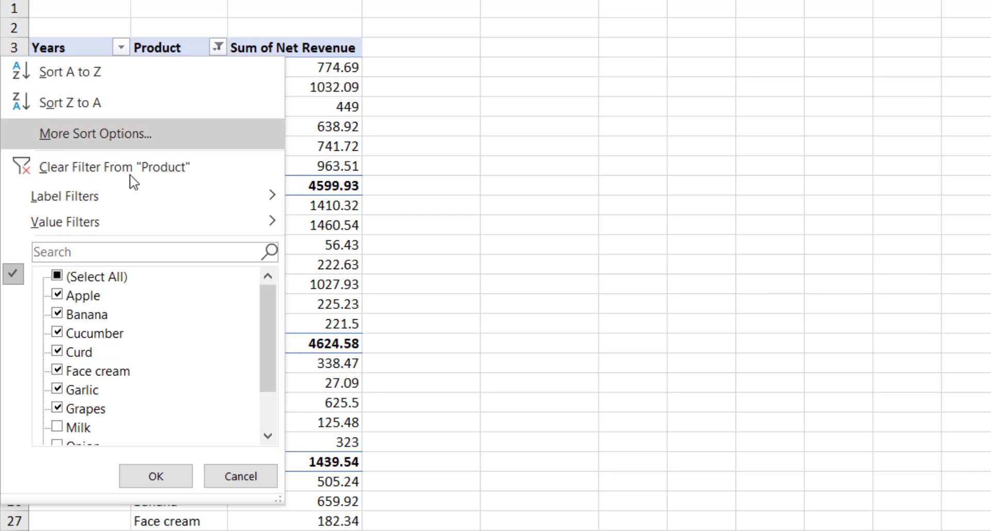
click(260, 472)
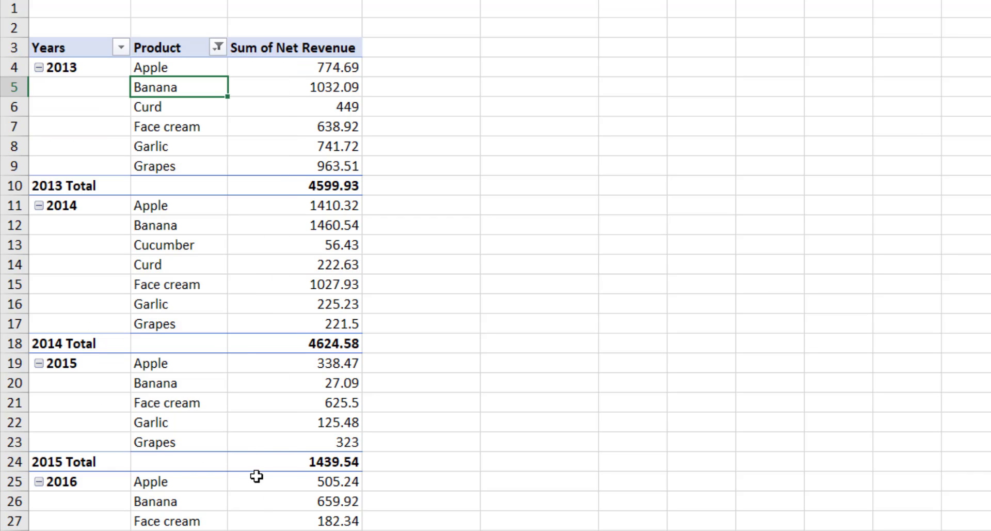
Hide the Face cream item from the Product field by filtering out the selected item
click(195, 127)
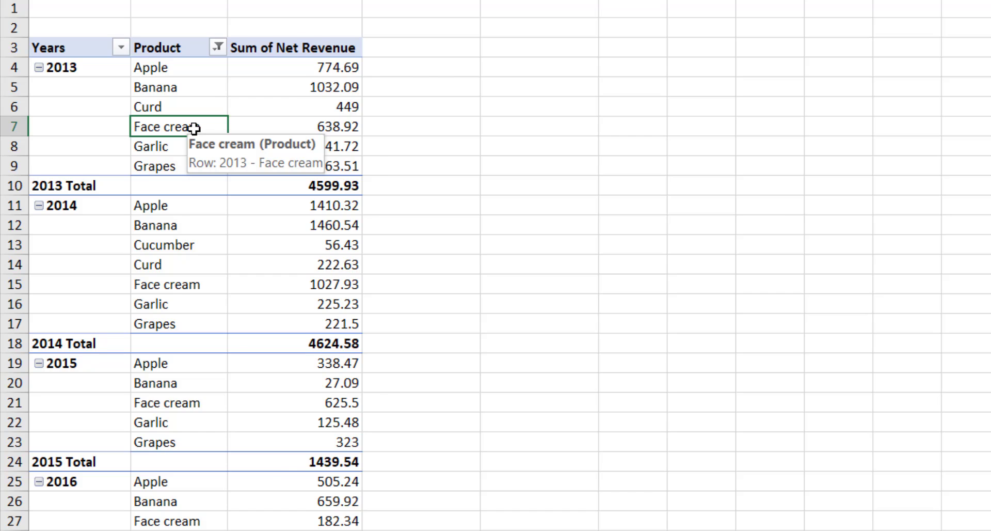
right_click(195, 127)
mouse_move(308, 290)
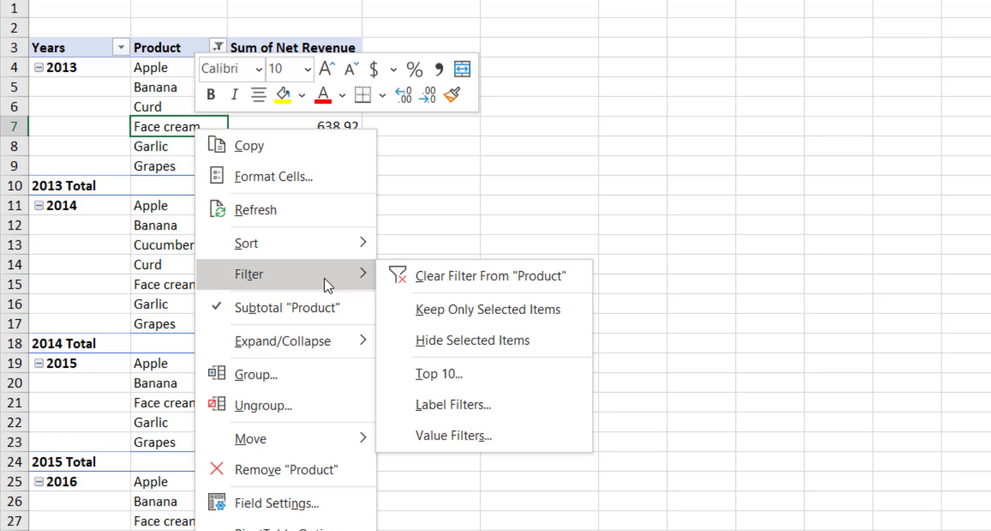
click(463, 339)
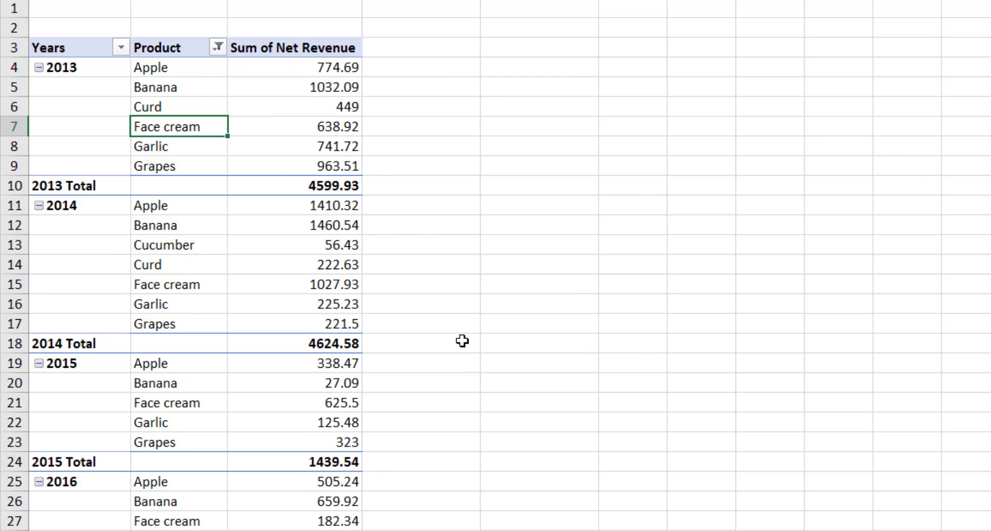
click(91, 125)
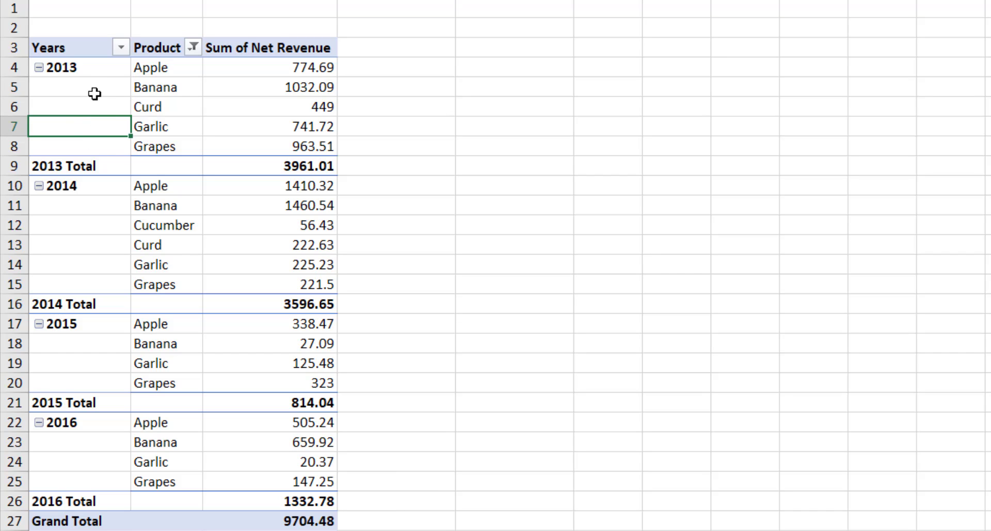
Filter the Years field to keep only the selected items 2013 and 2016
click(96, 69)
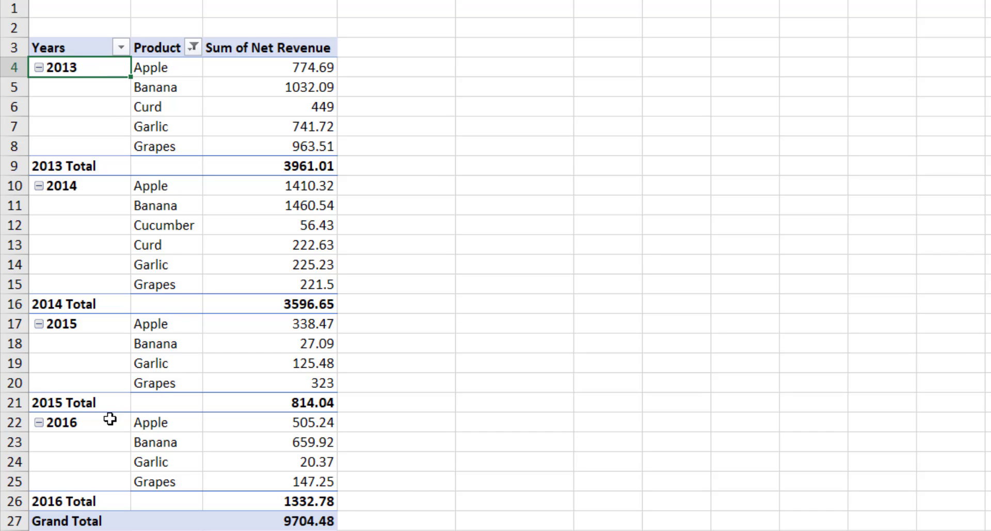
click(128, 146)
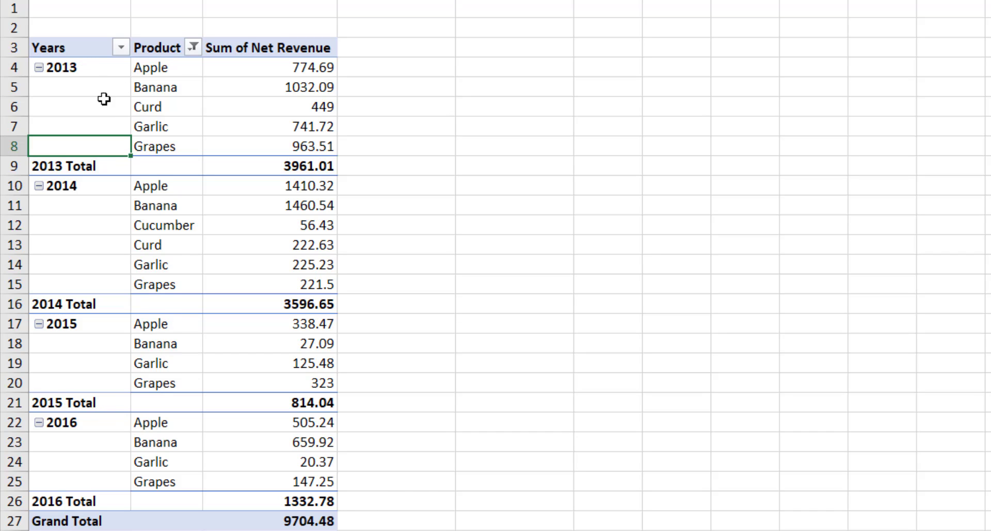
click(91, 69)
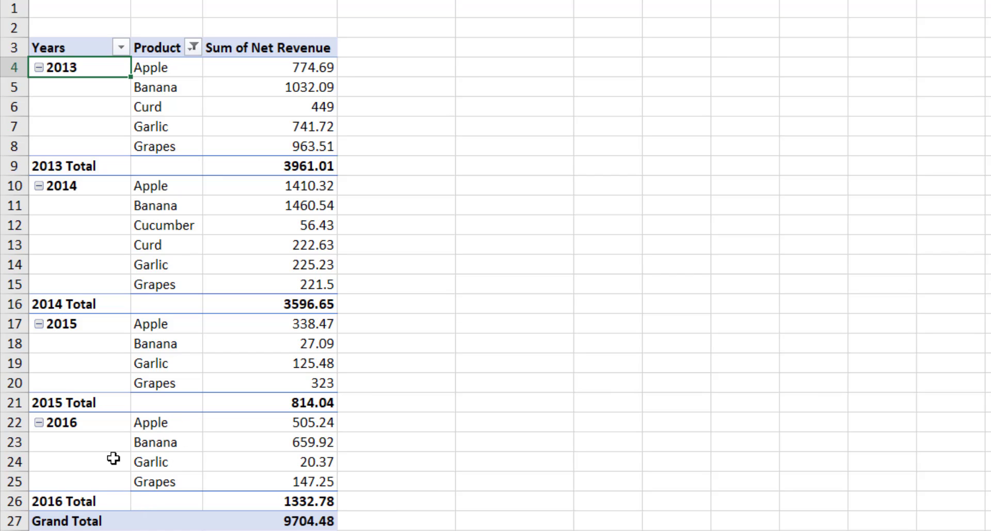
click(98, 422)
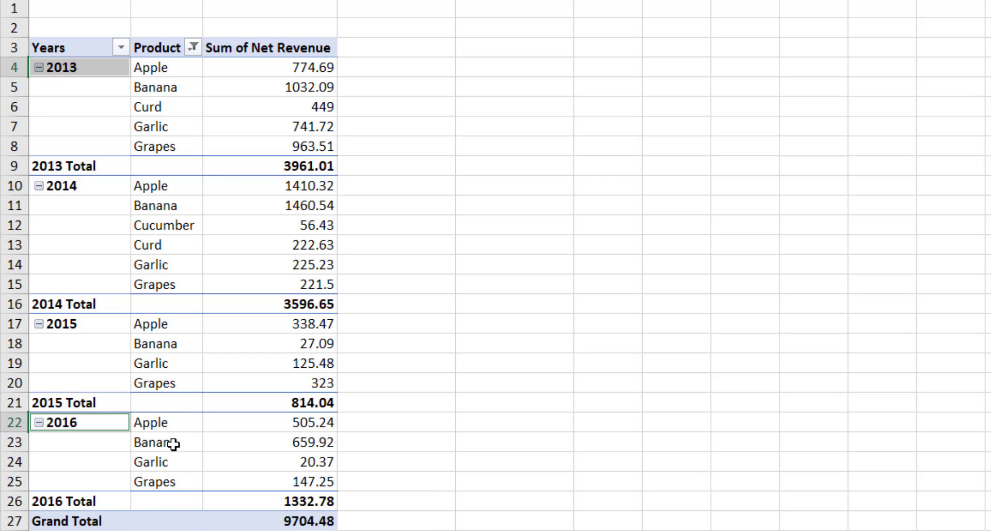
right_click(108, 68)
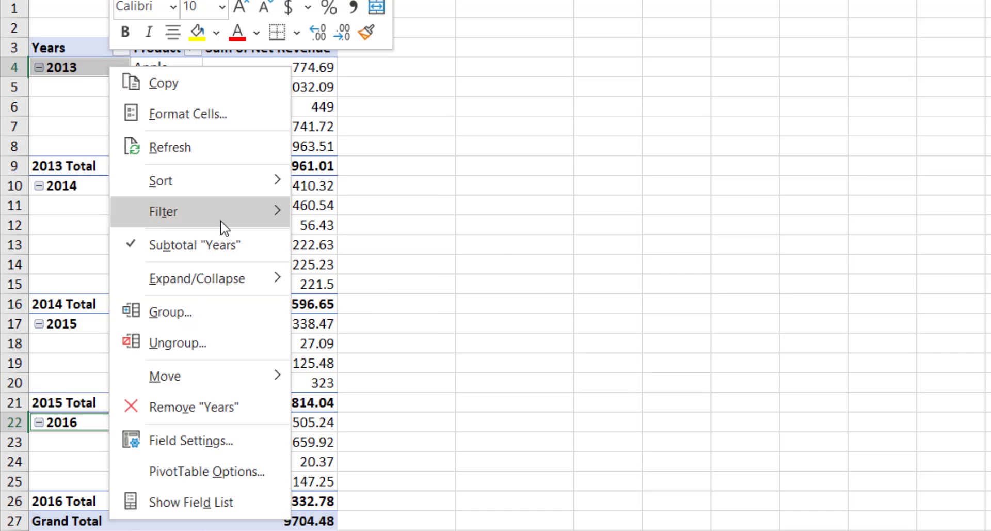
mouse_move(223, 226)
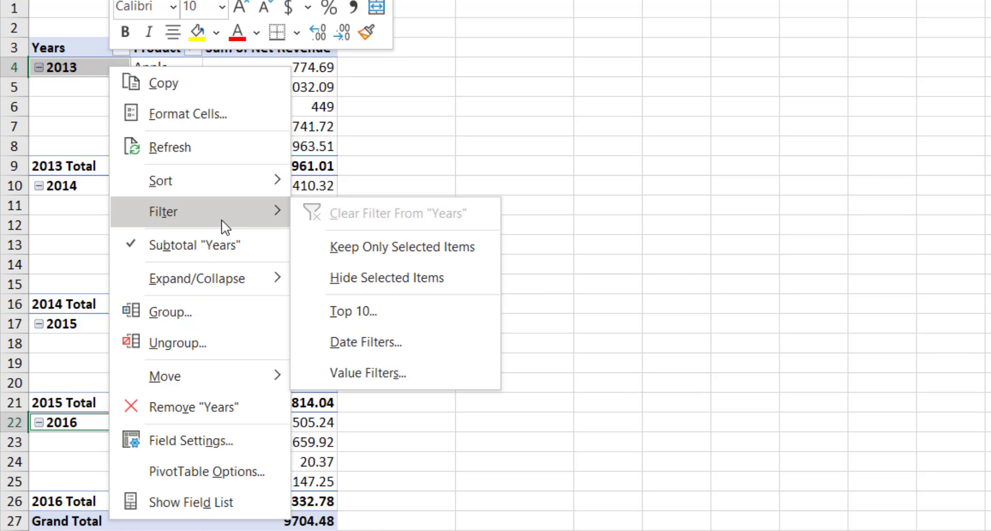
click(403, 249)
Review which years are selected in the Years field's filter list, leaving the filter as it is
click(135, 89)
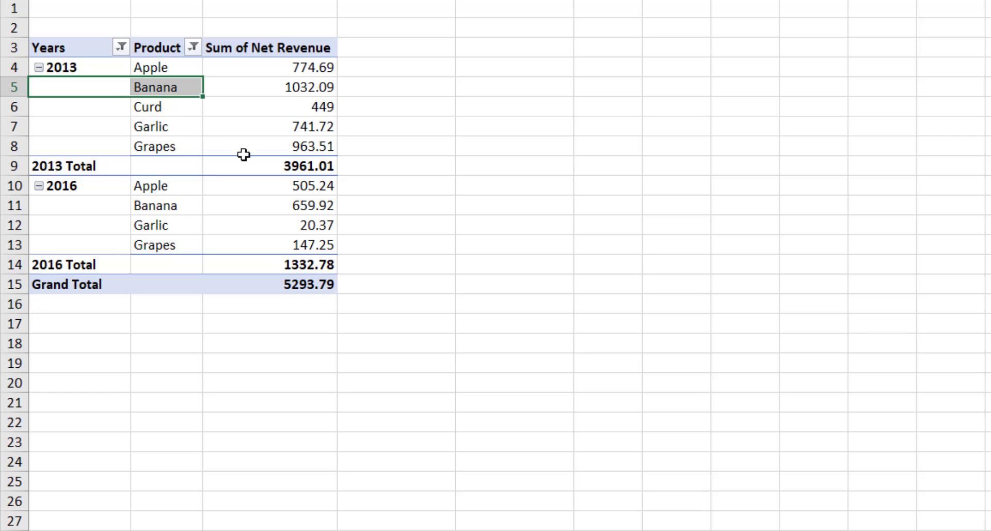
click(244, 154)
click(121, 48)
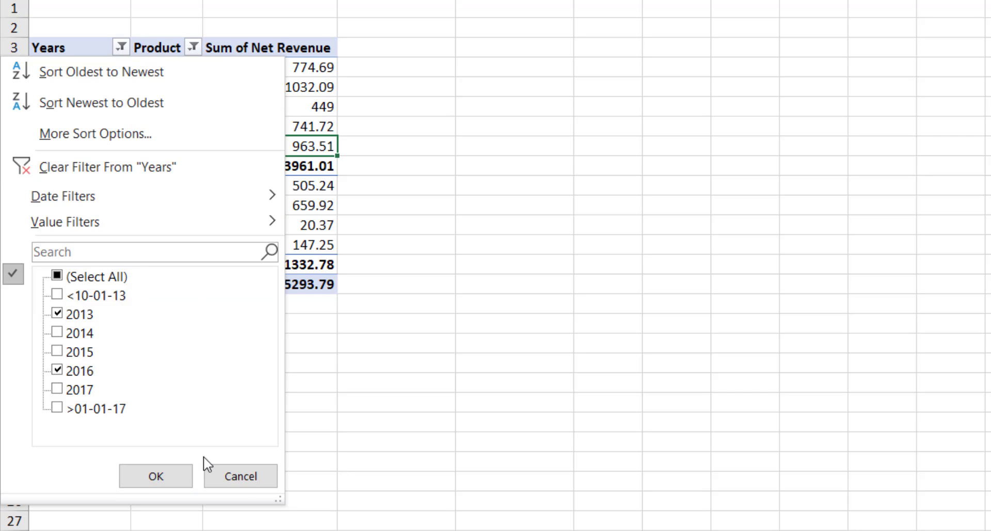
click(241, 483)
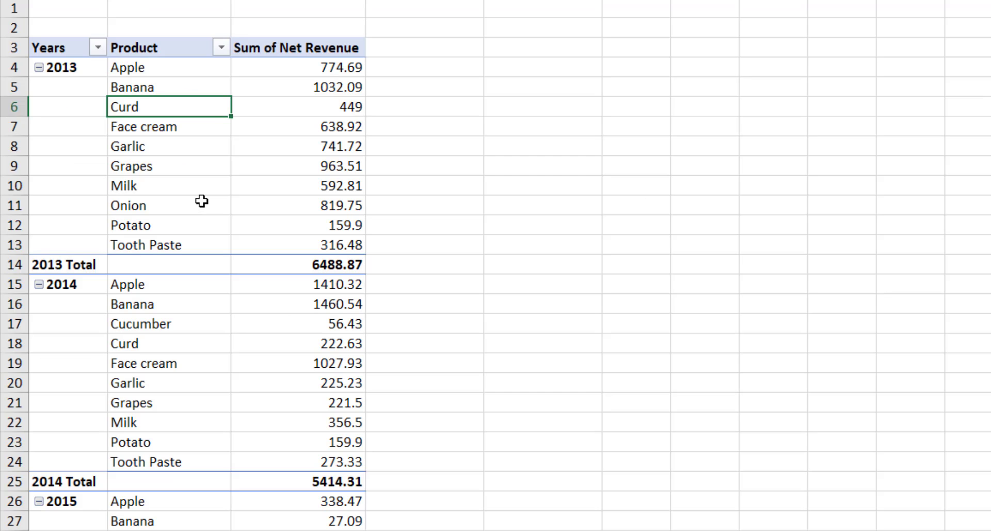
click(202, 201)
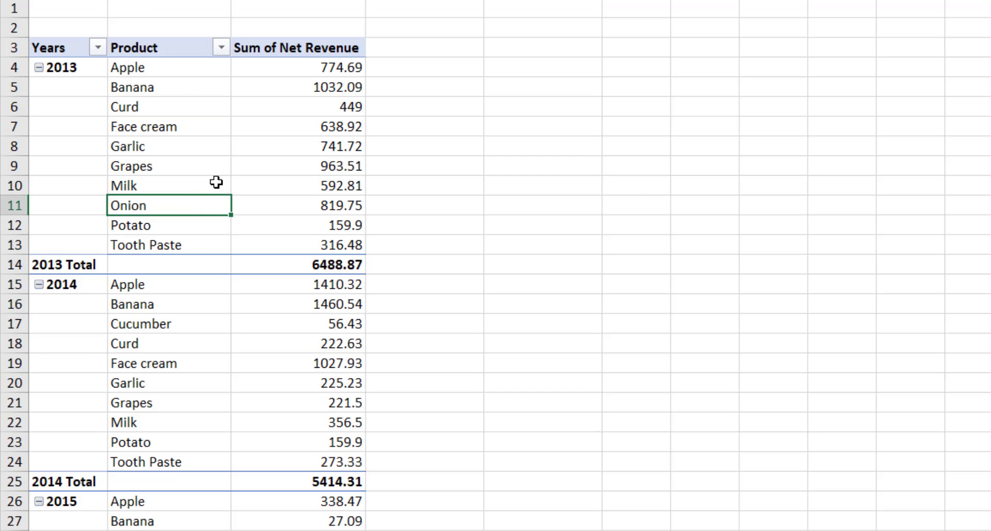
click(207, 118)
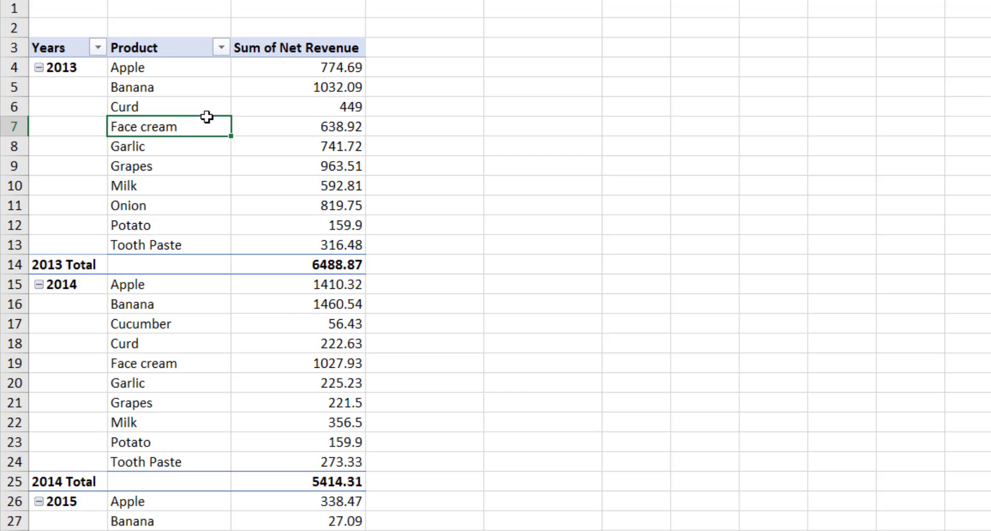
click(181, 80)
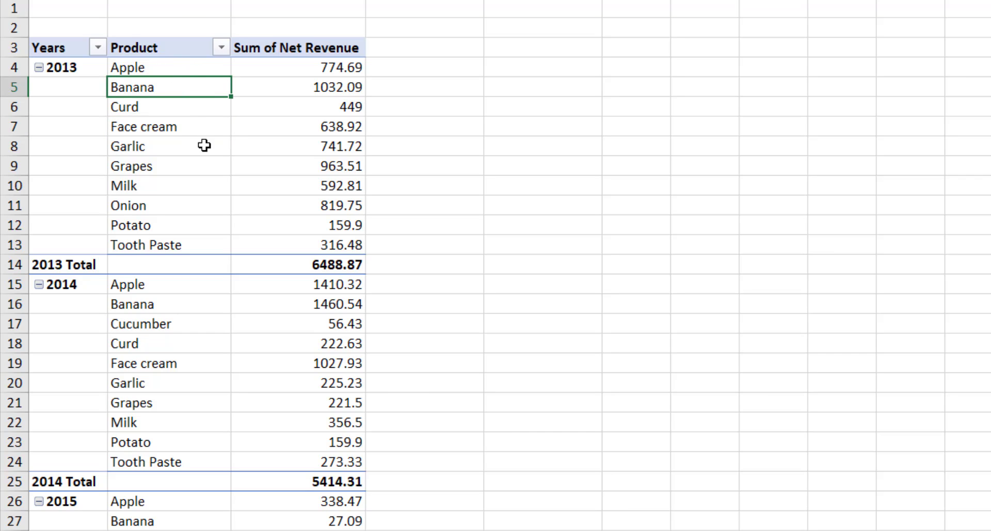
click(204, 164)
click(83, 67)
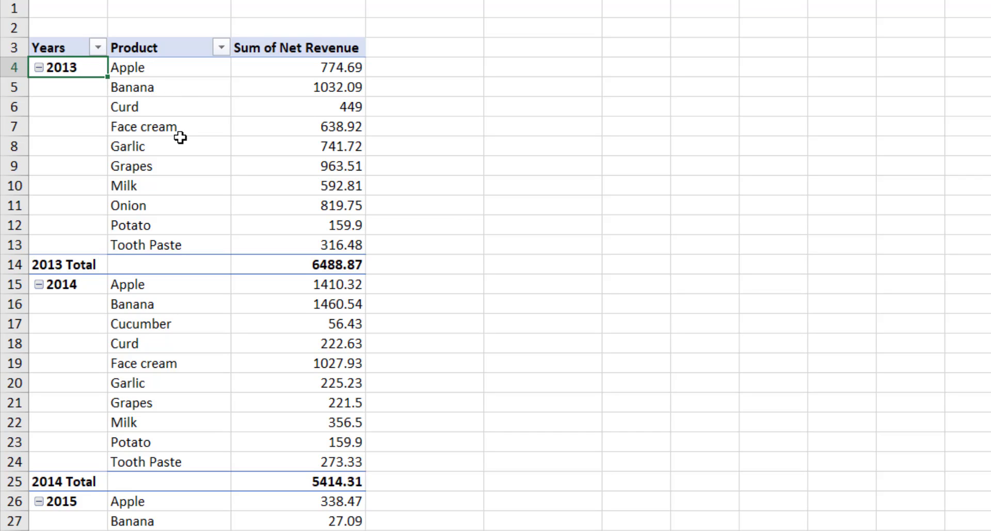
Move the Milk item manually to the start of the product list, above Apple
click(191, 185)
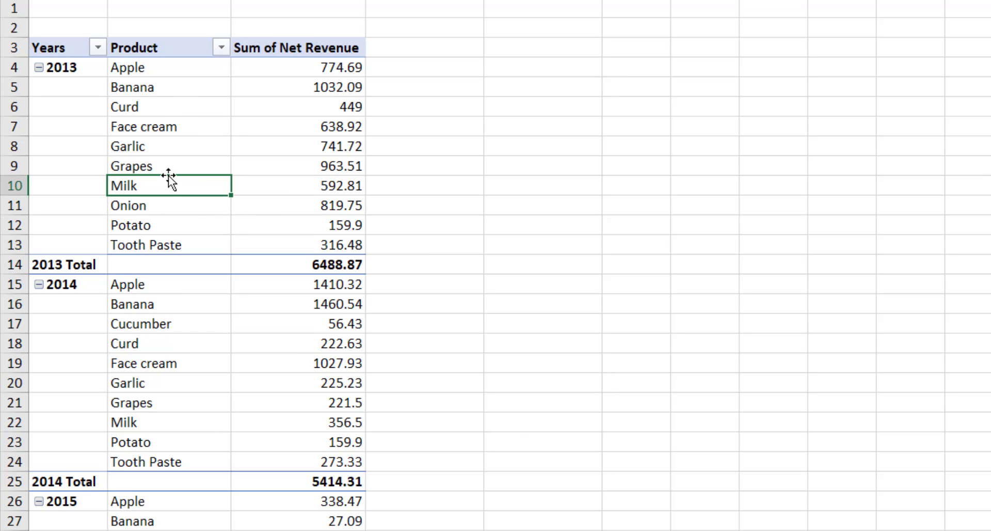
drag(169, 175, 180, 64)
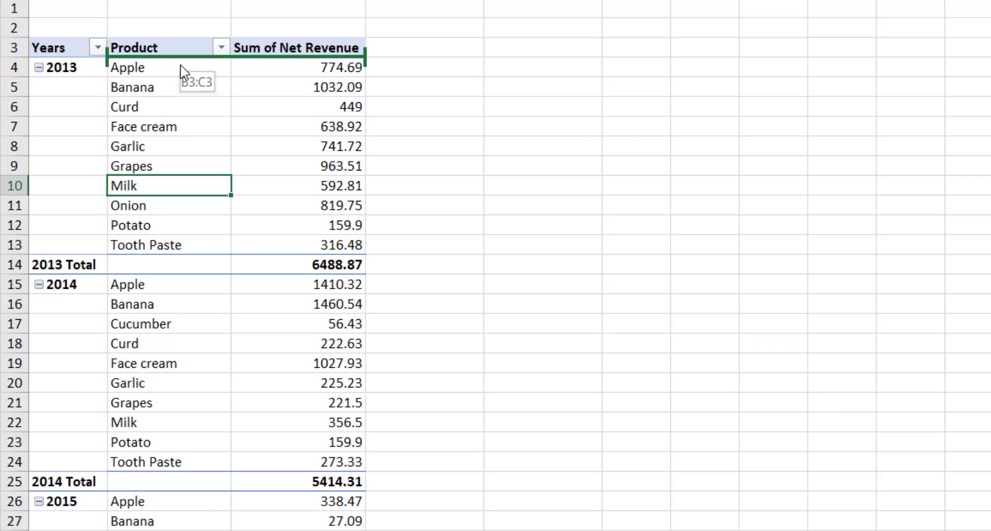
drag(181, 65, 181, 65)
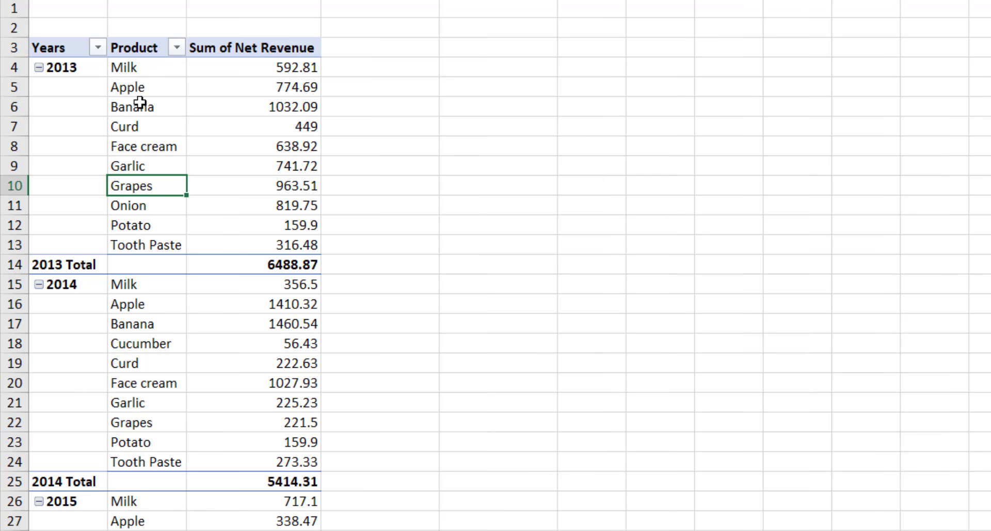
Move the Curd item manually to the second place in the product list, directly below Milk
drag(126, 132, 160, 126)
click(140, 167)
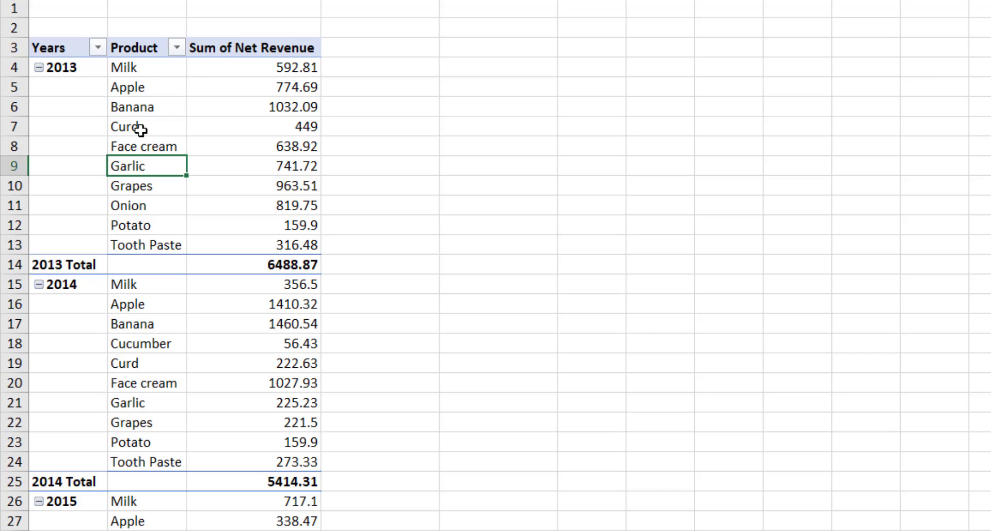
click(139, 130)
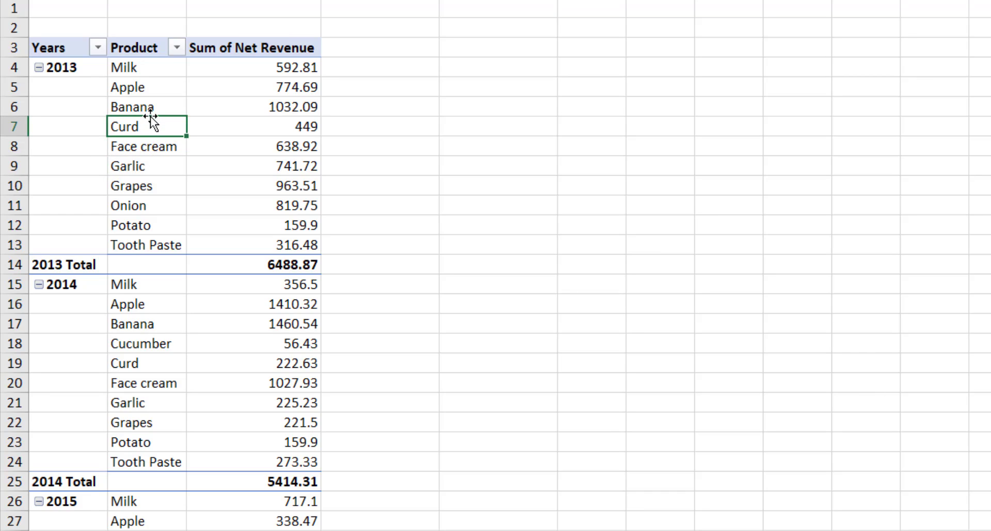
drag(150, 116, 154, 86)
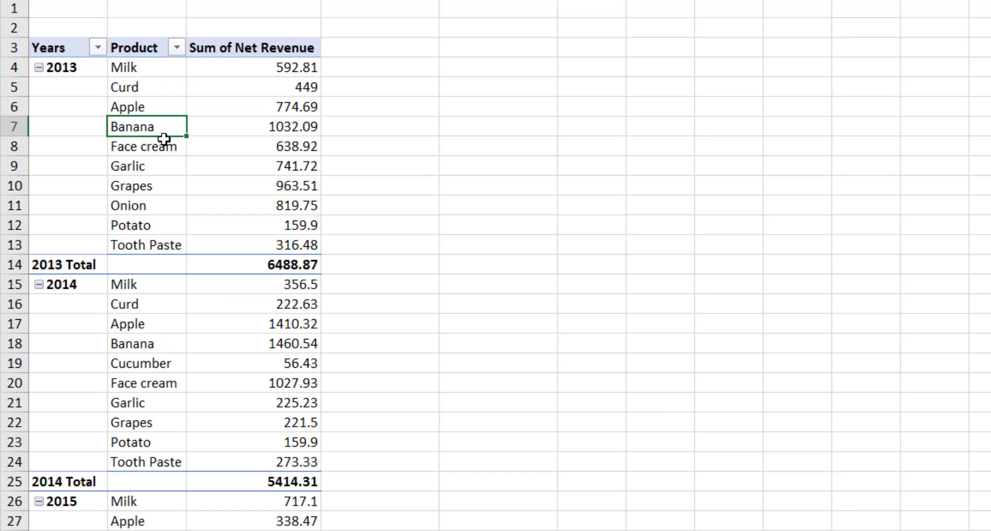
Check the order of the Milk and Curd items in the 2013, 2014 and 2015 groups
click(159, 69)
click(151, 92)
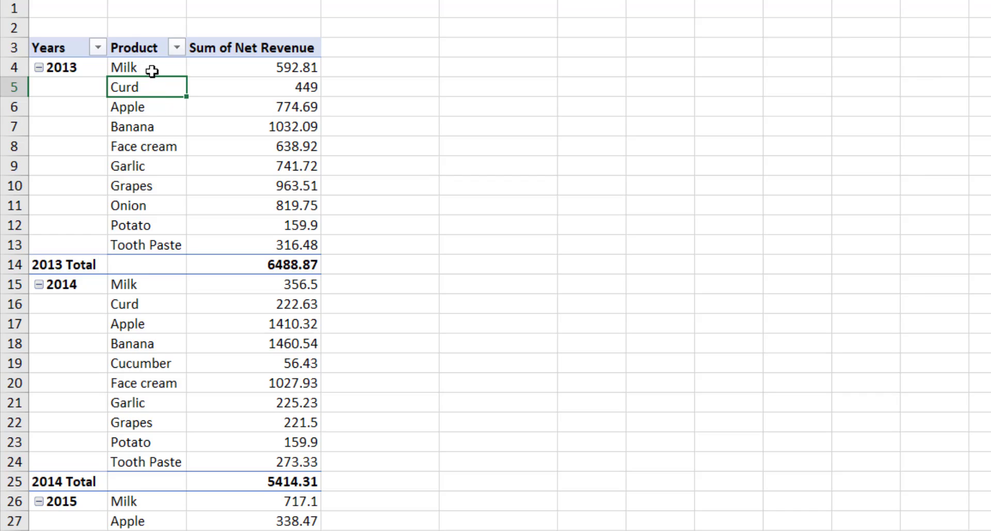
click(148, 71)
click(149, 95)
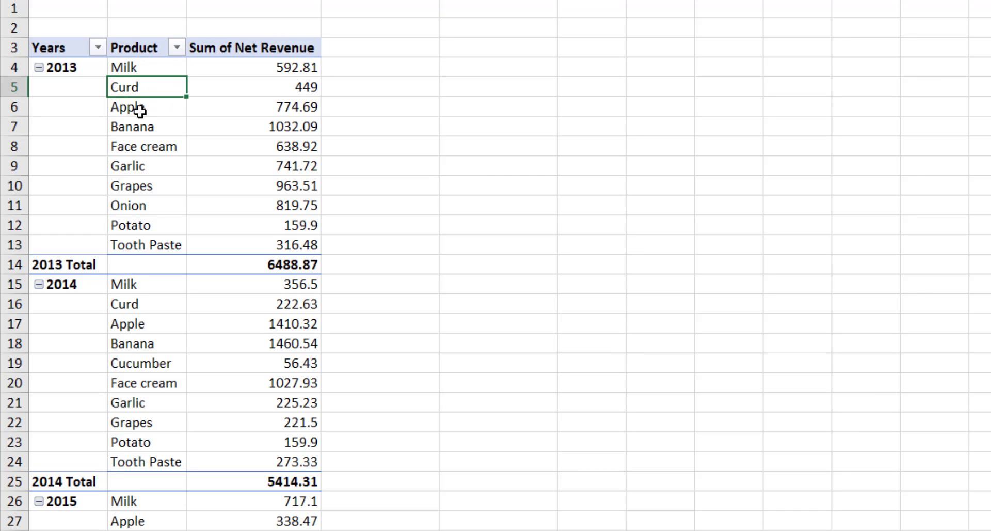
click(164, 283)
click(162, 304)
click(156, 286)
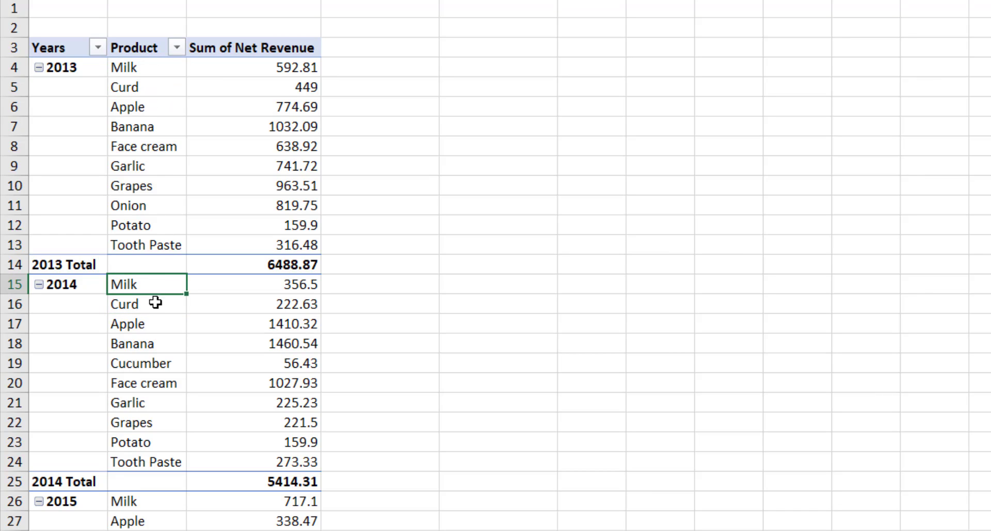
click(154, 304)
click(161, 406)
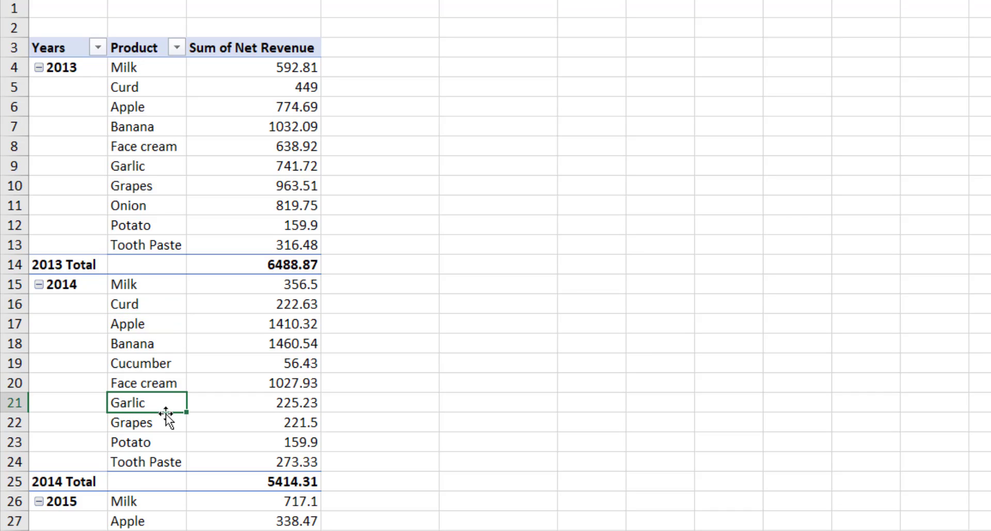
click(148, 83)
click(157, 508)
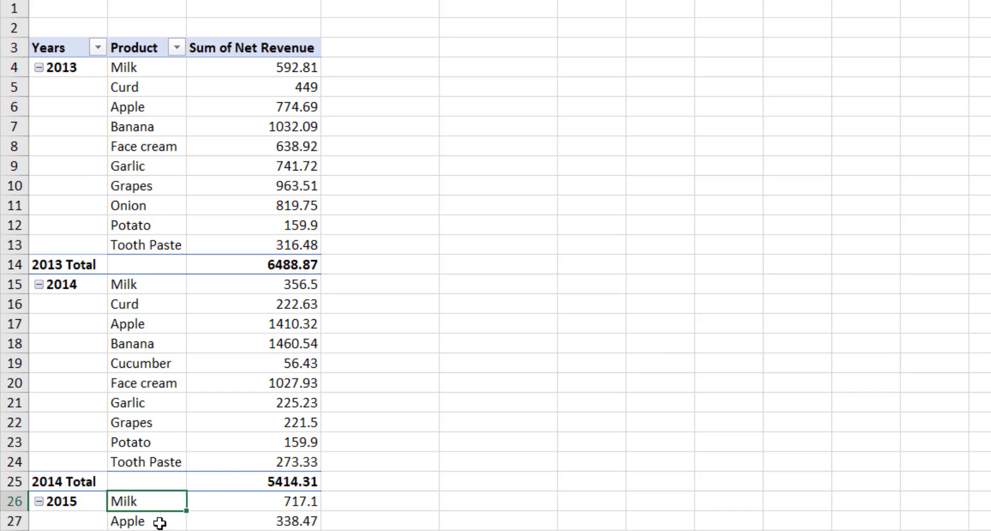
Move Face cream between Potato and Tooth Paste, and Banana to the end of the product list
click(148, 153)
click(166, 104)
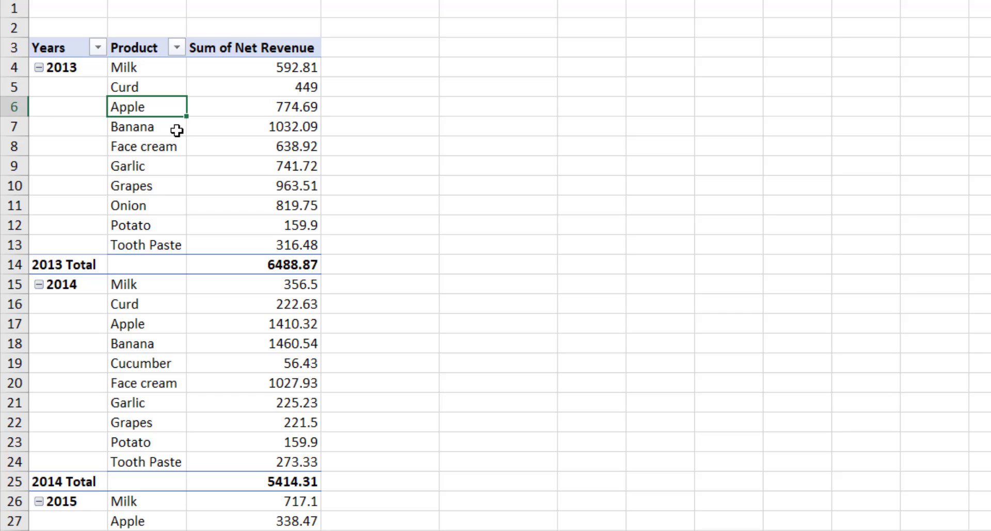
click(158, 191)
click(158, 129)
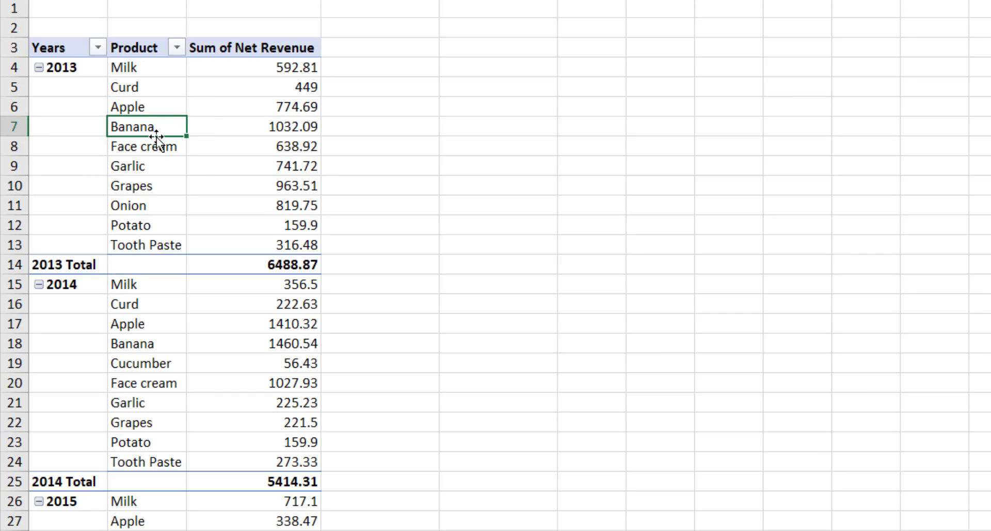
drag(158, 139, 182, 258)
click(294, 158)
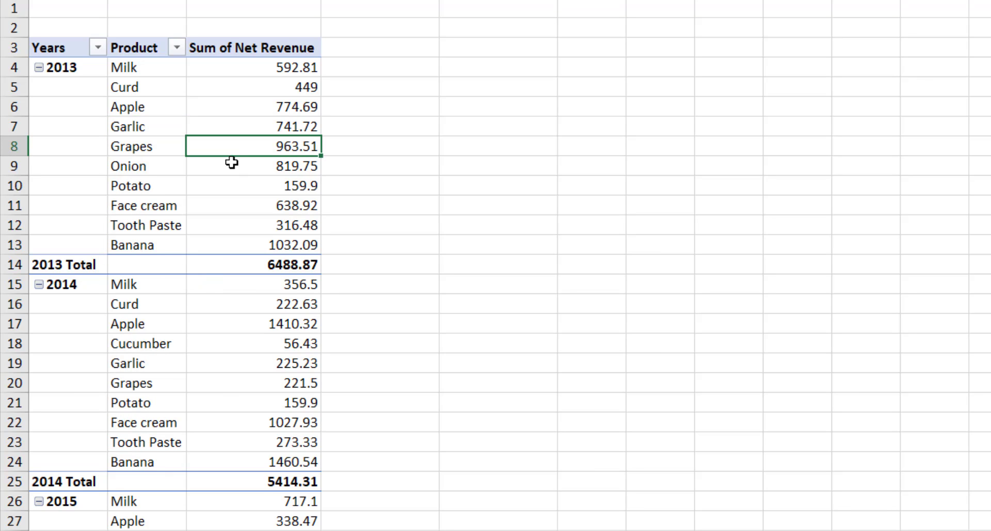
Move the 2014 year group manually above the 2013 group and check the order of the years
click(86, 283)
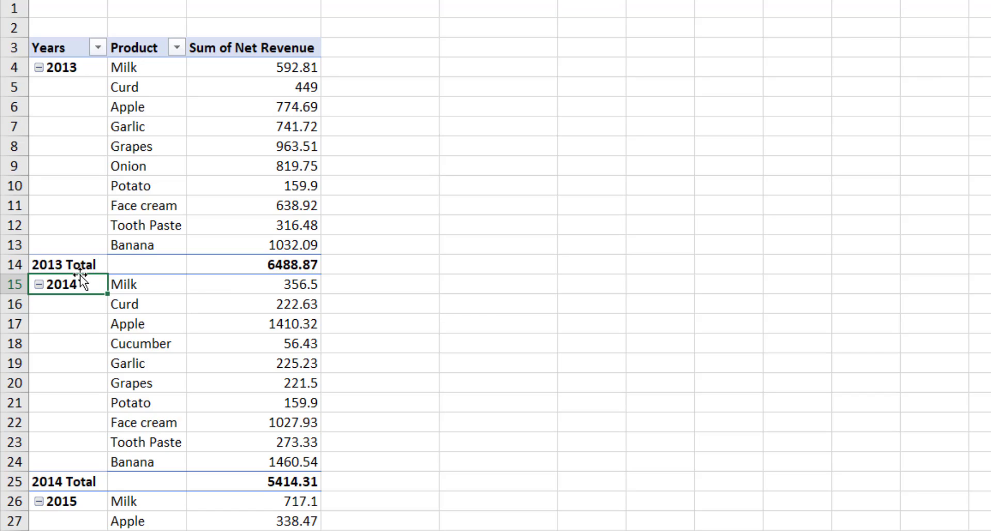
drag(80, 274, 99, 73)
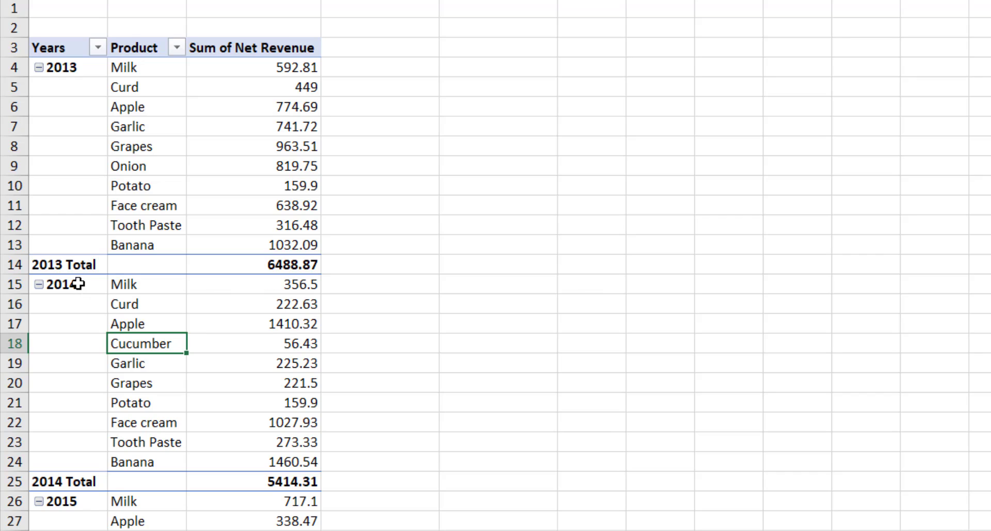
click(78, 283)
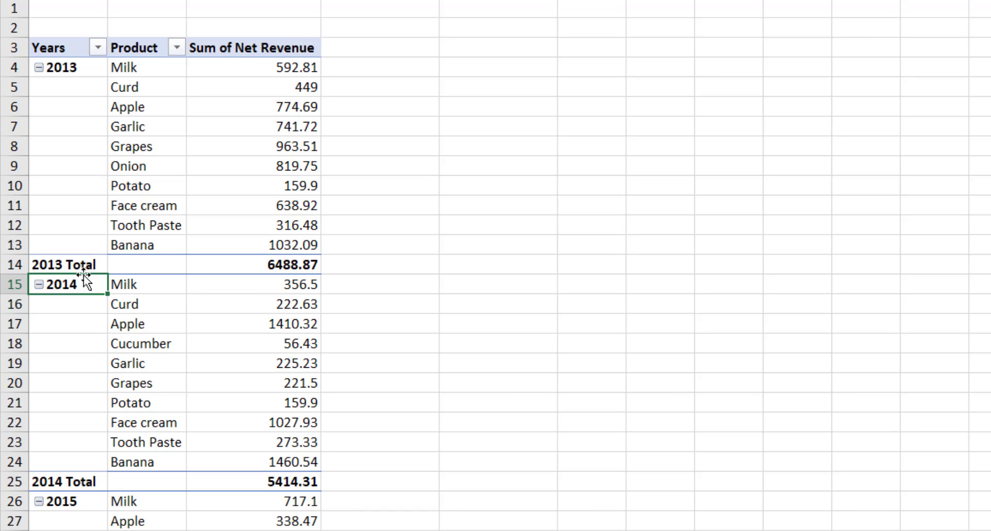
drag(86, 282, 80, 73)
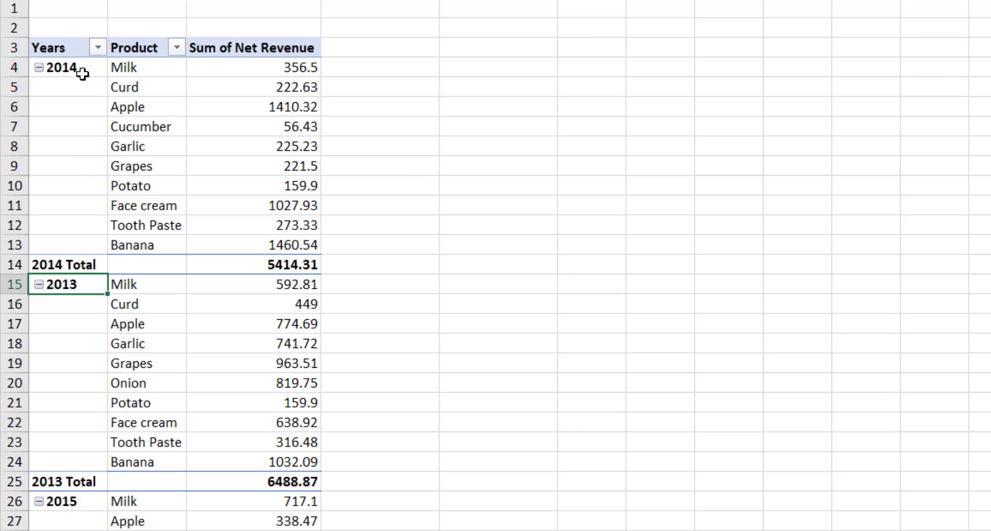
click(80, 73)
click(55, 289)
click(70, 504)
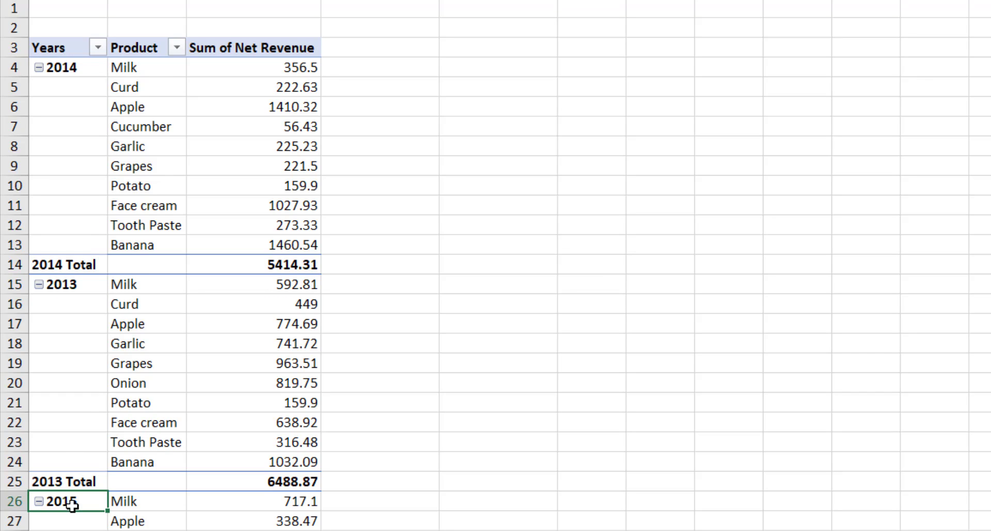
Refresh the pivot table after the manual reordering of its products and years
click(156, 127)
click(121, 219)
click(156, 135)
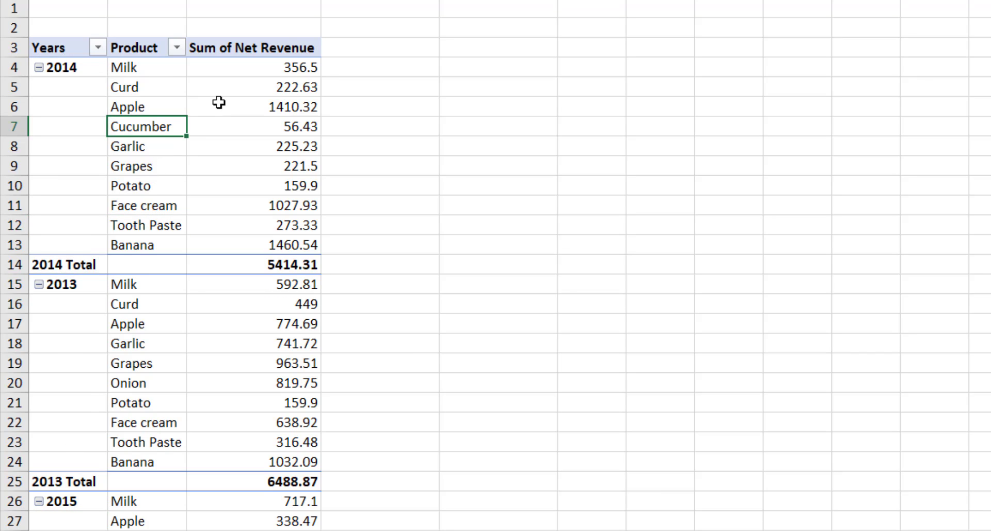
right_click(178, 93)
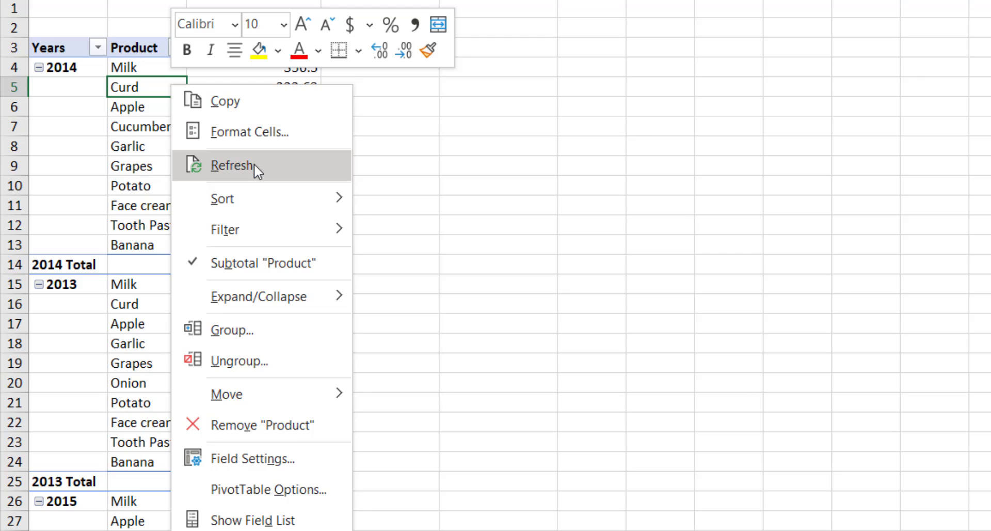
click(256, 163)
click(155, 138)
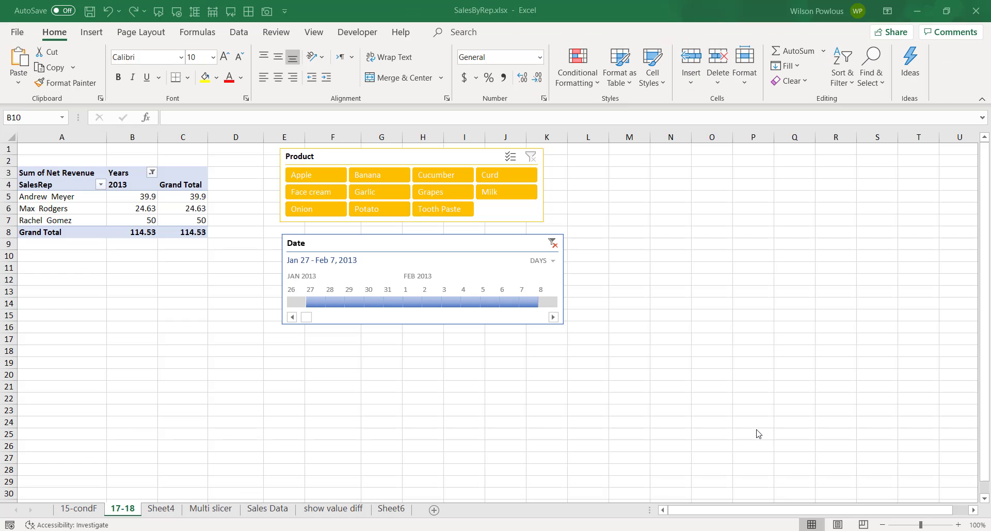